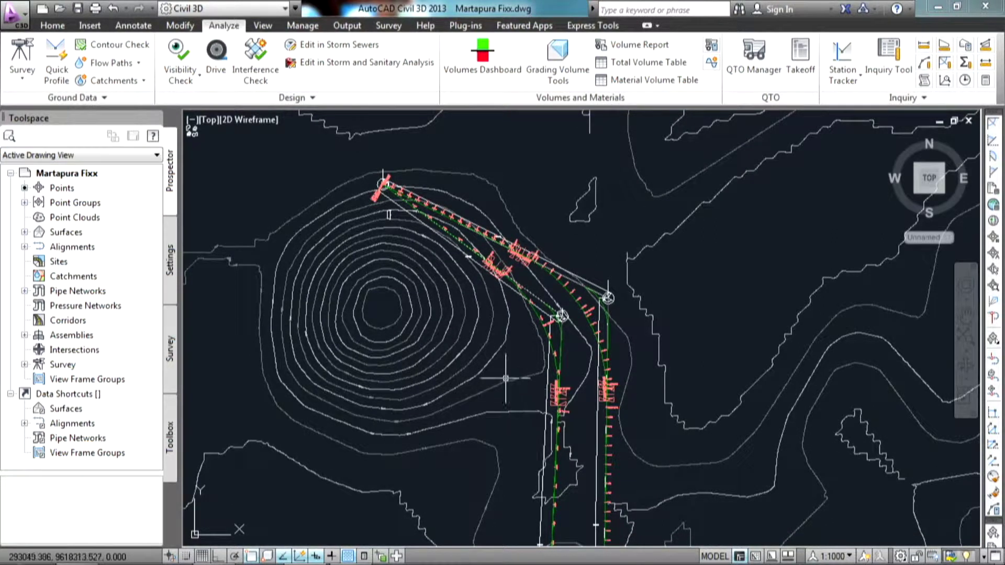
Step: Examine the circular hill contours and the two road alignments running south from it
middle_click_drag(509, 373, 489, 311)
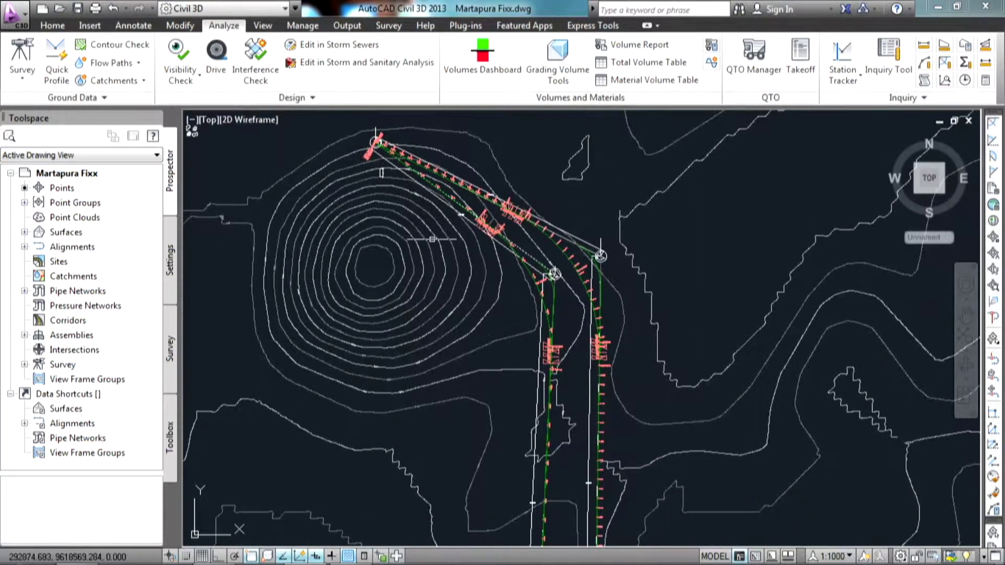
scroll(518, 341, "down", 2)
middle_click_drag(519, 342, 476, 270)
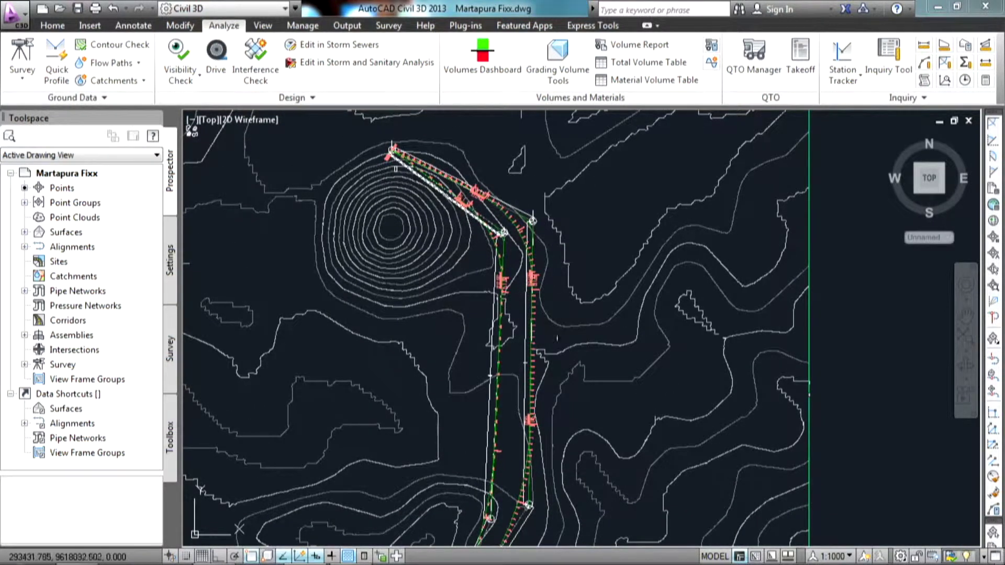
middle_click_drag(513, 411, 511, 378)
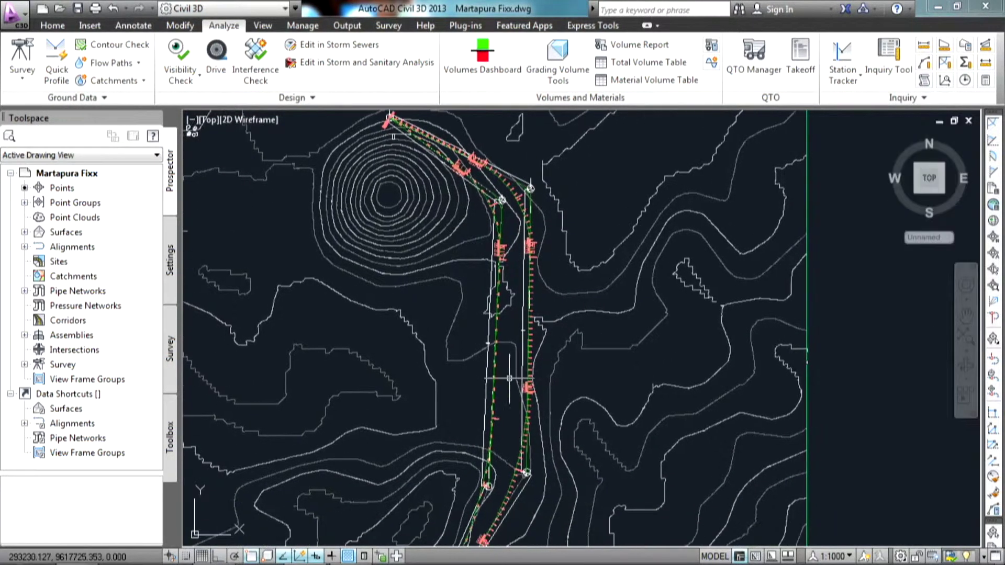
middle_click_drag(456, 346, 474, 375)
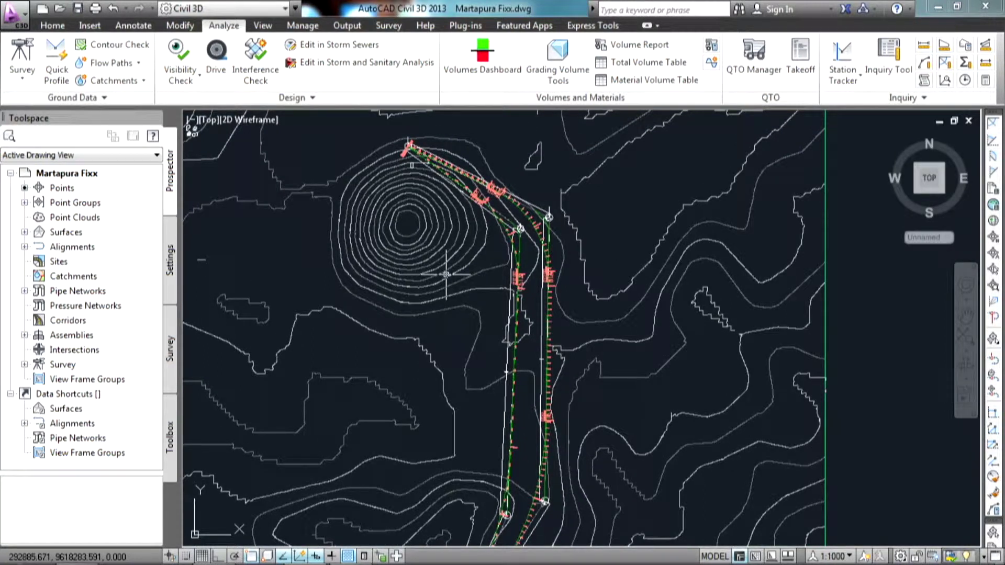
left_click(476, 290)
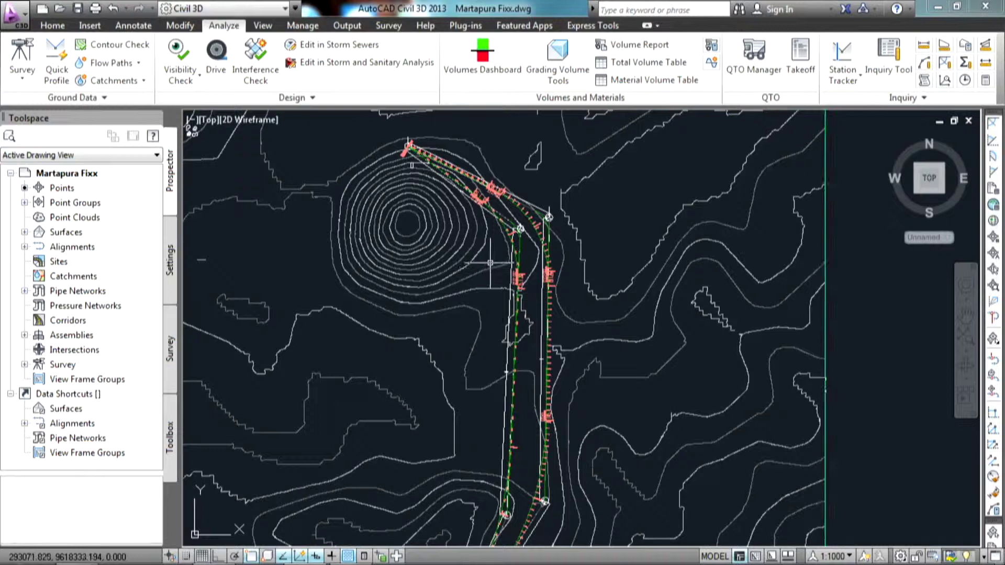
middle_click_drag(488, 253, 492, 269)
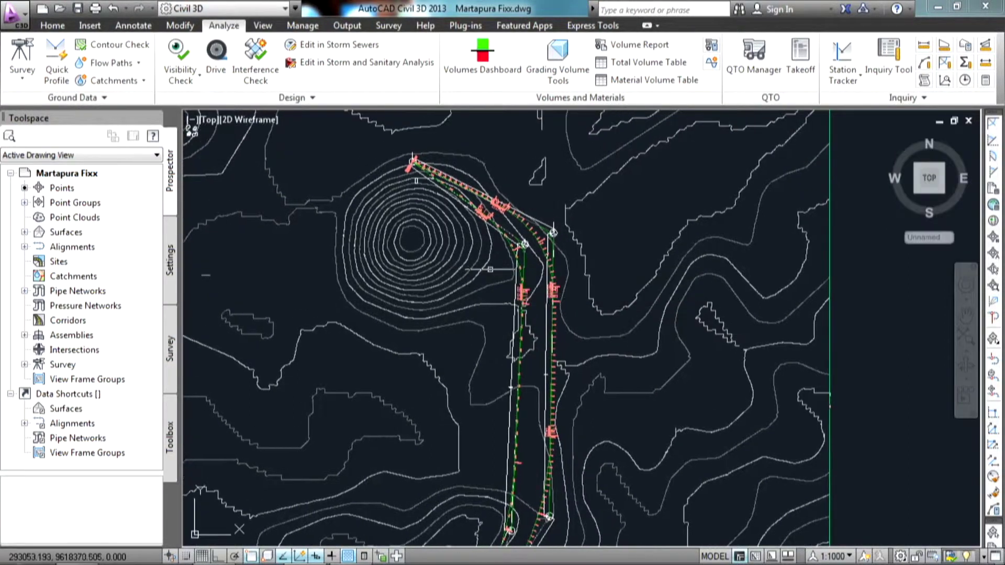
scroll(402, 204, "up", 3)
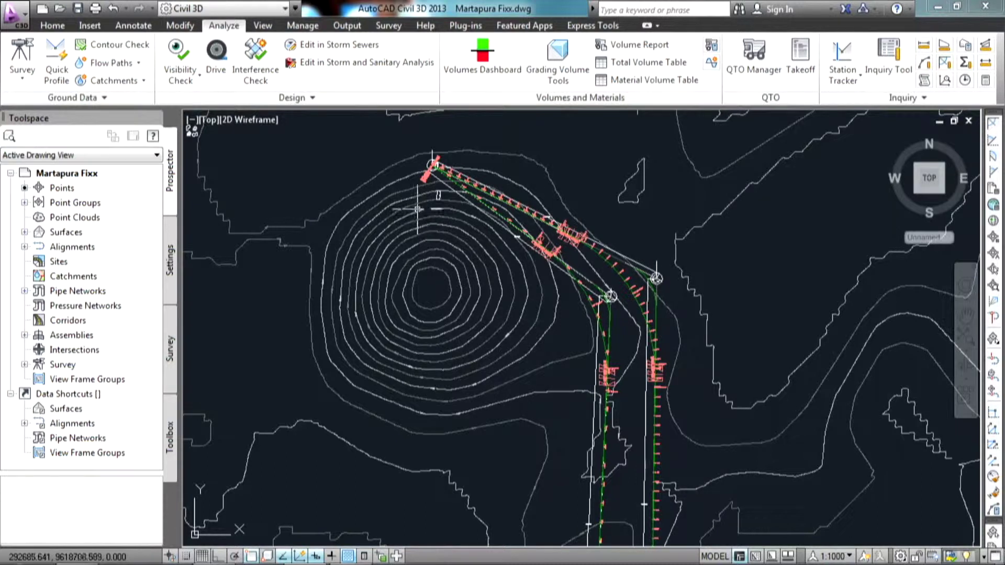
scroll(418, 209, "up", 3)
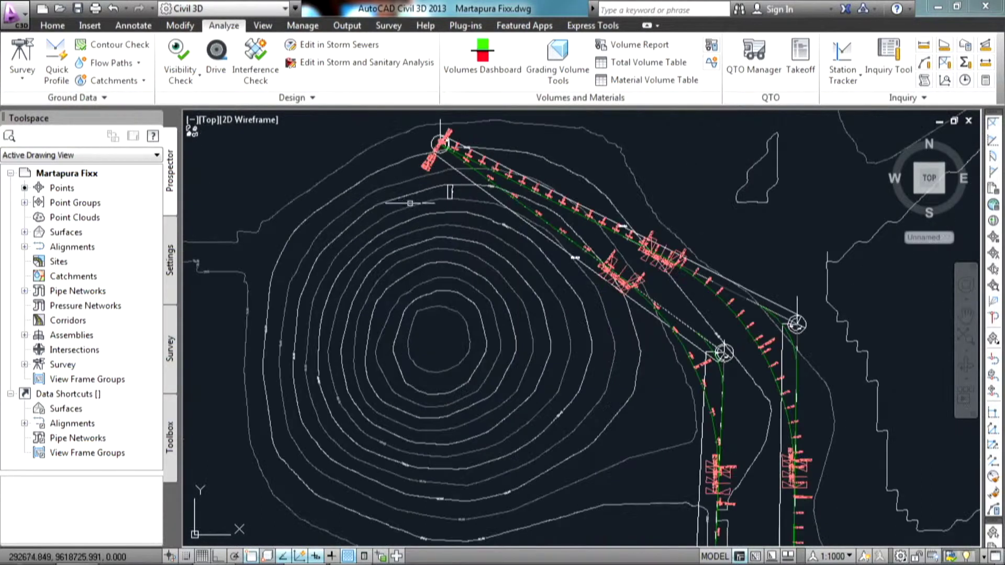
Step: Start a Water Drop analysis and set its path layer to C-ANNO-MATC-TEXT
left_click(139, 64)
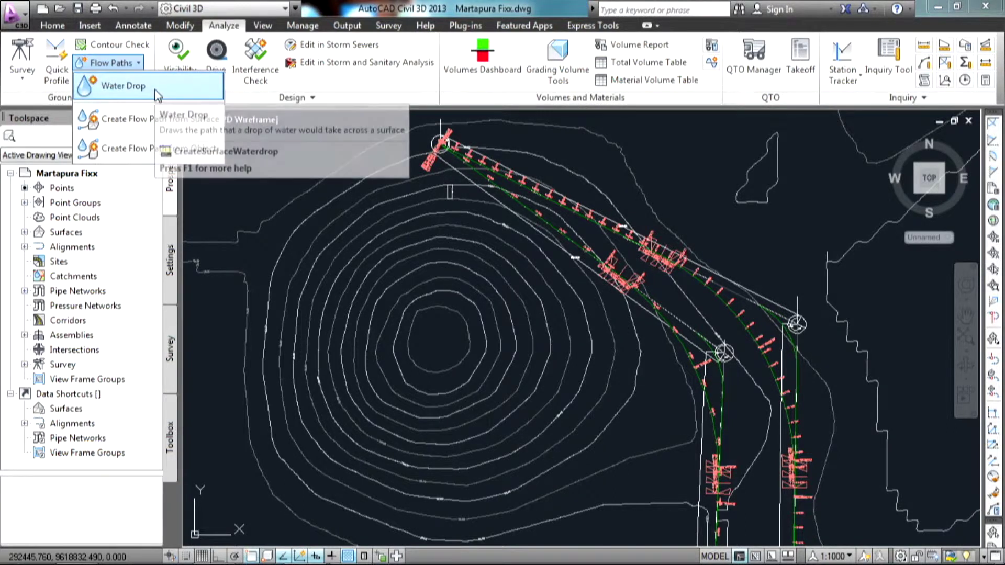
left_click(126, 85)
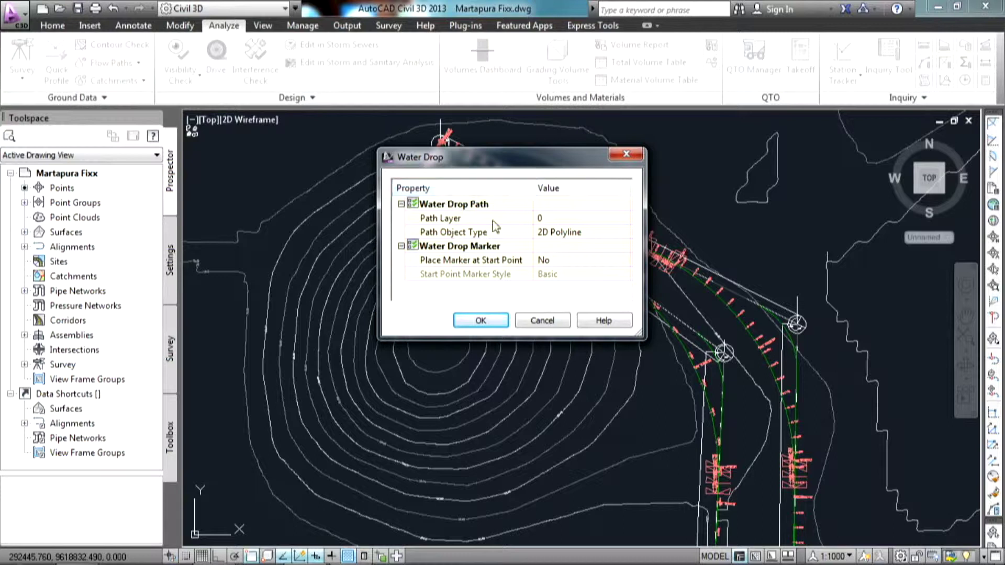
left_click(623, 219)
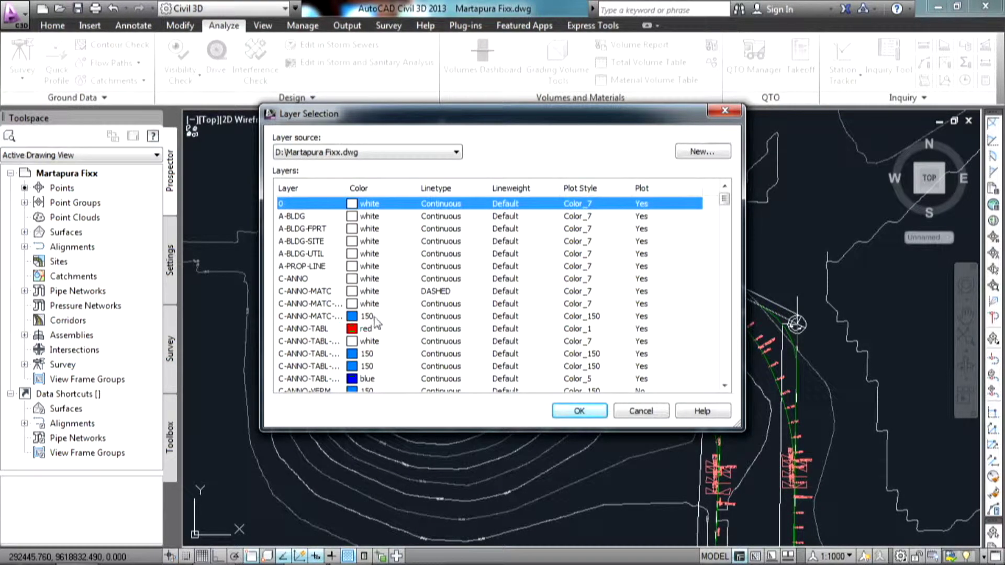
left_click(369, 316)
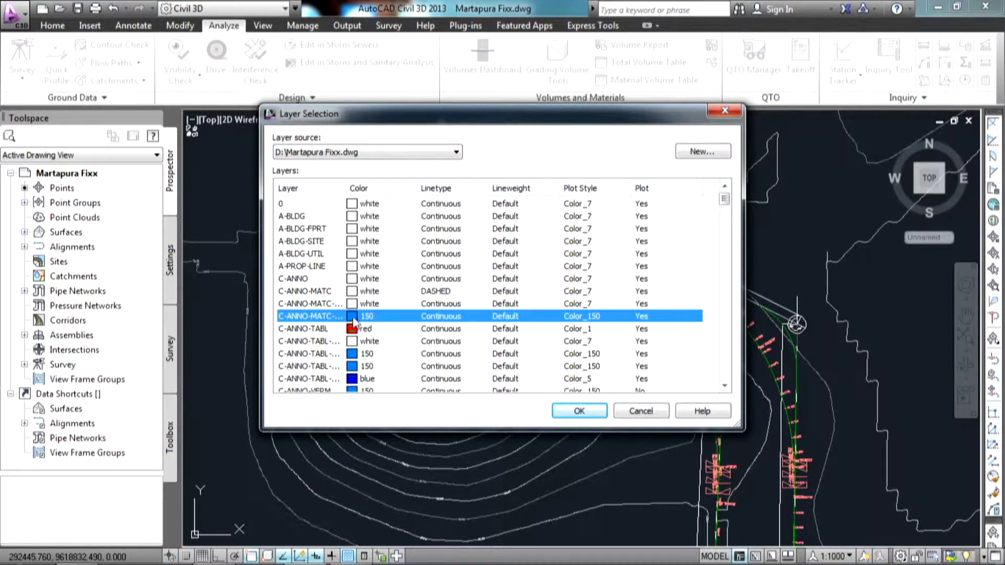
left_click(580, 412)
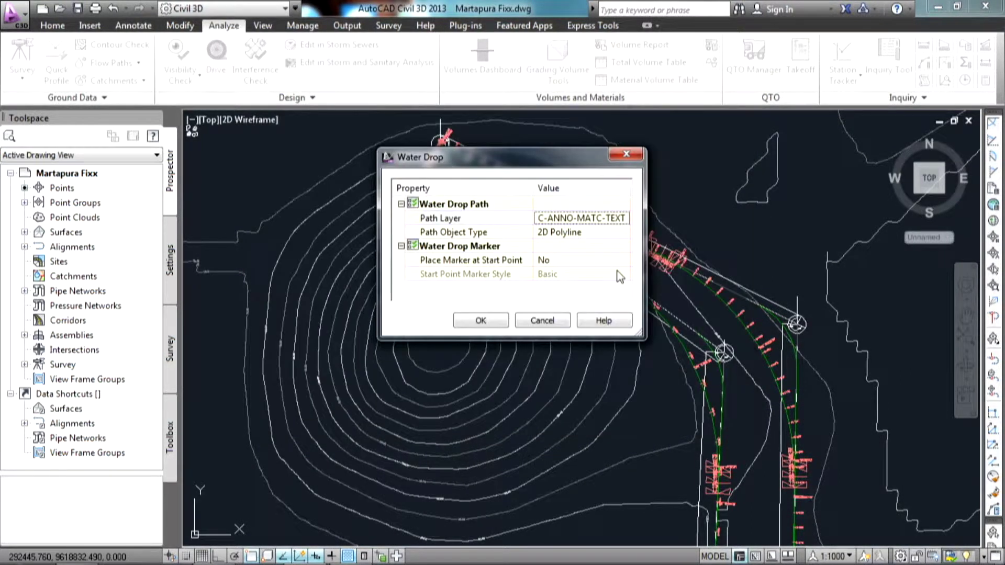
Step: Set the water drop path object type to 3D Polyline and enable the start point marker, accepting the settings
left_click(578, 234)
left_click(578, 236)
left_click(575, 259)
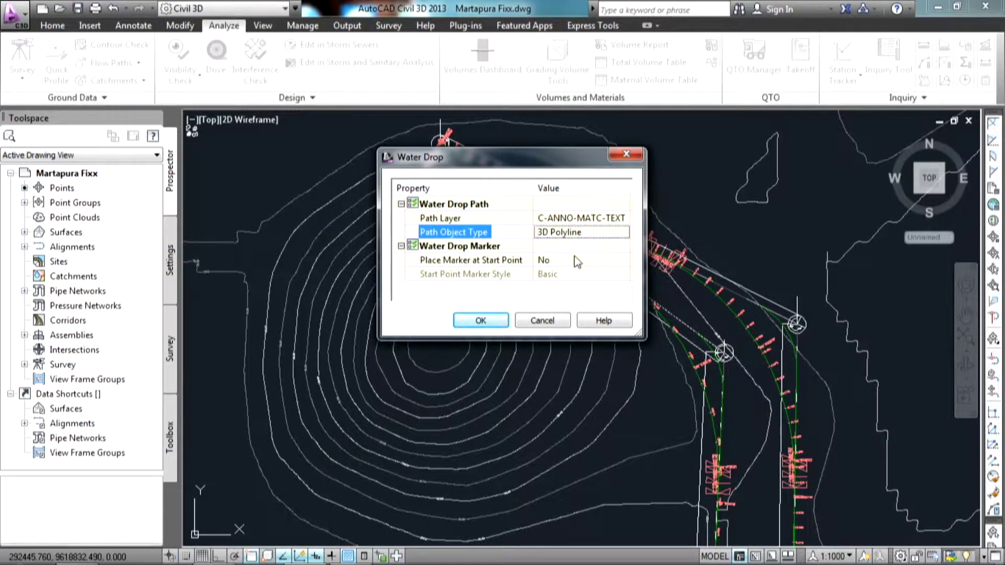
left_click(581, 260)
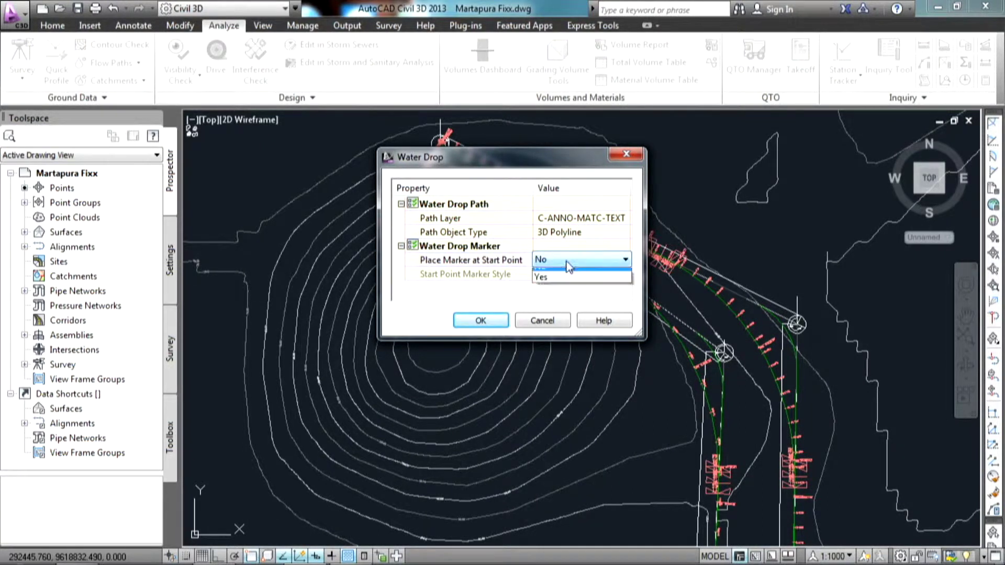
left_click(547, 277)
left_click(480, 321)
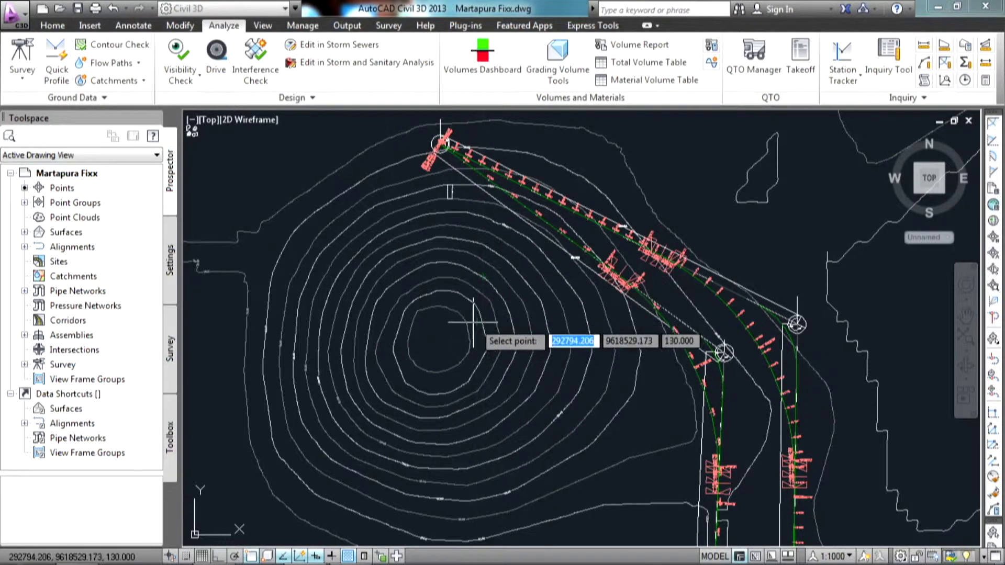
Step: Trace a water drop path from the north-east side of the hill's innermost contour
scroll(490, 332, "down", 2)
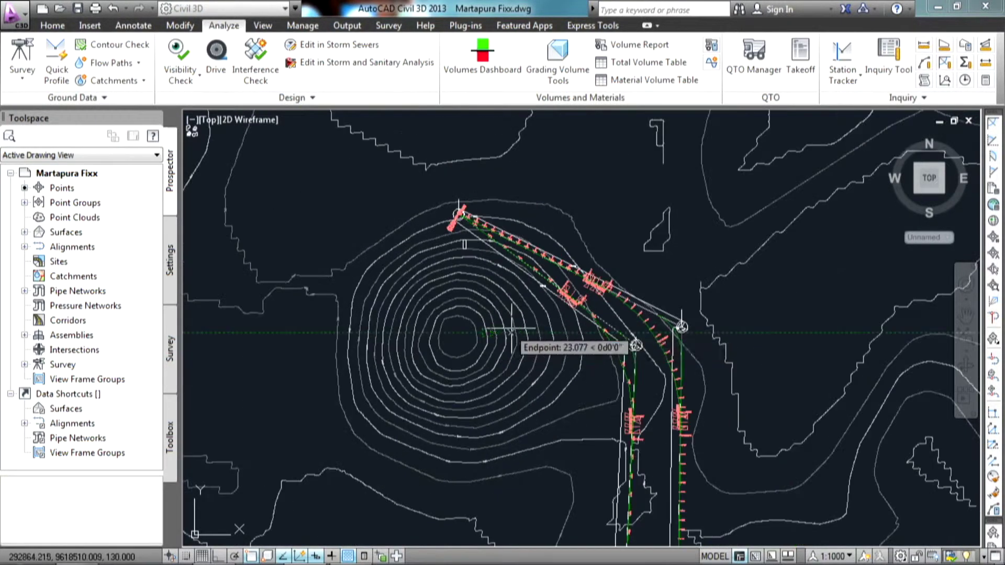
scroll(470, 302, "up", 2)
left_click(470, 302)
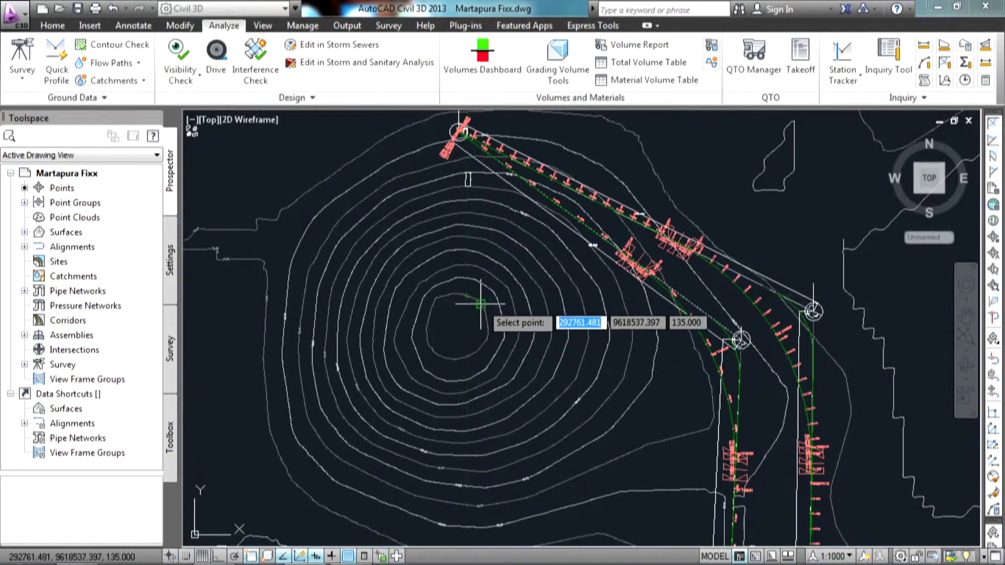
middle_click_drag(526, 310, 505, 307)
scroll(504, 309, "down", 2)
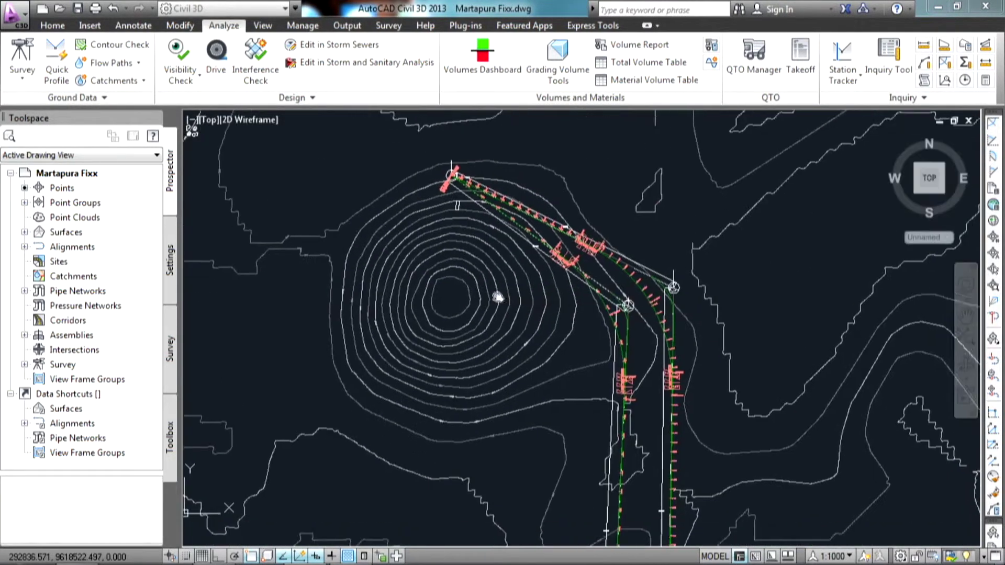
scroll(460, 272, "up", 2)
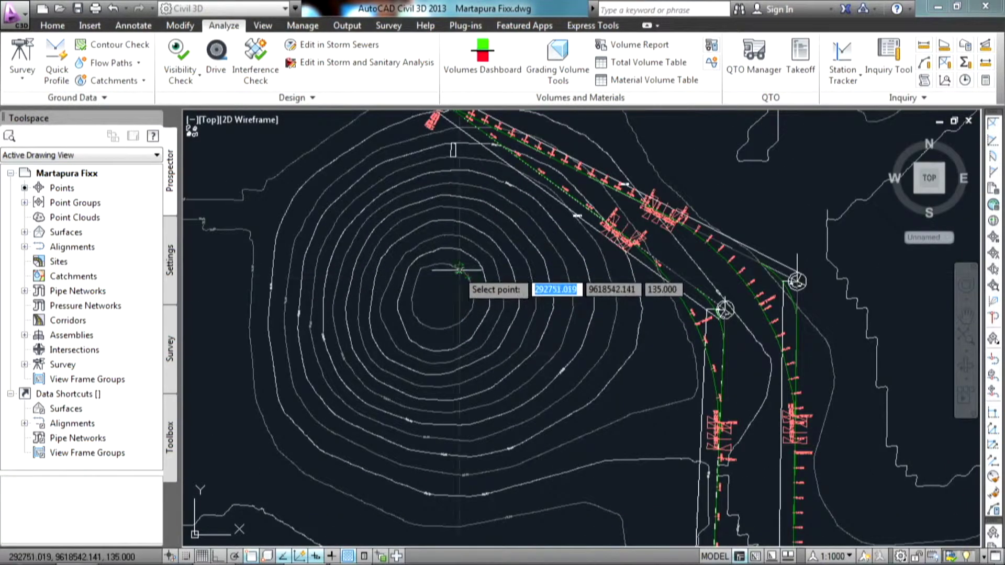
left_click(457, 269)
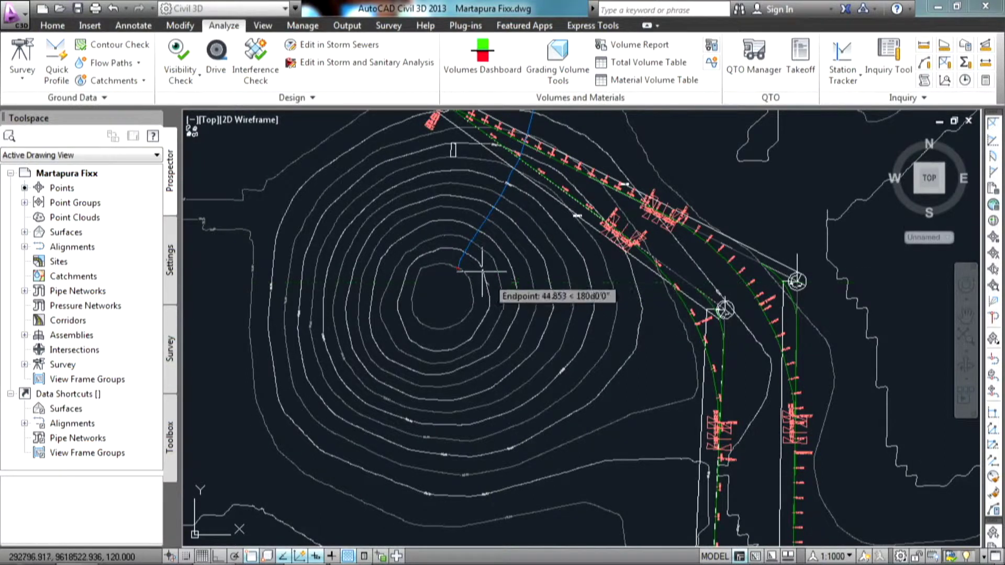
Step: Trace two more water drop paths from the east and south-east sides of the hill's innermost contour
scroll(469, 293, "down", 1)
scroll(468, 278, "down", 1)
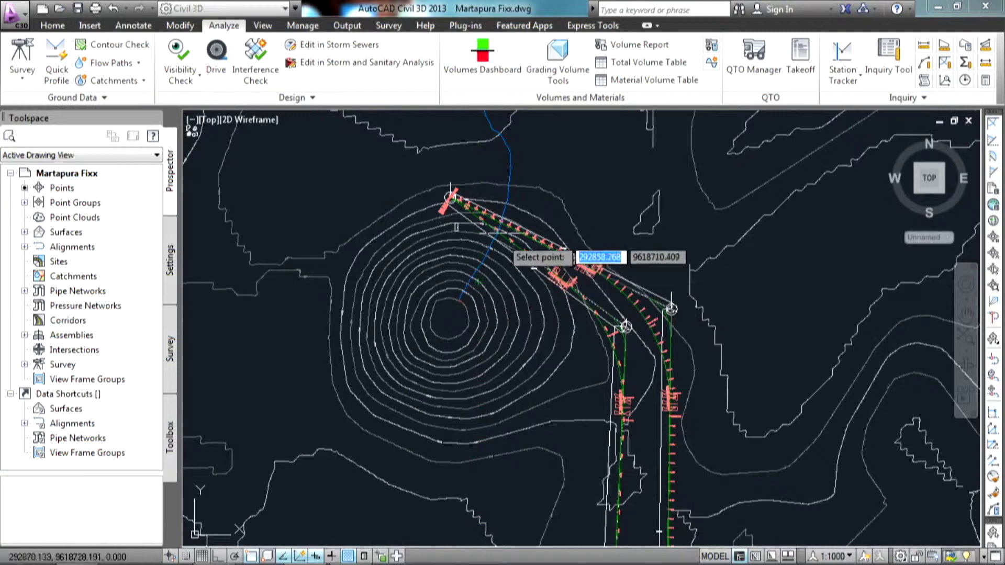
scroll(474, 321, "up", 1)
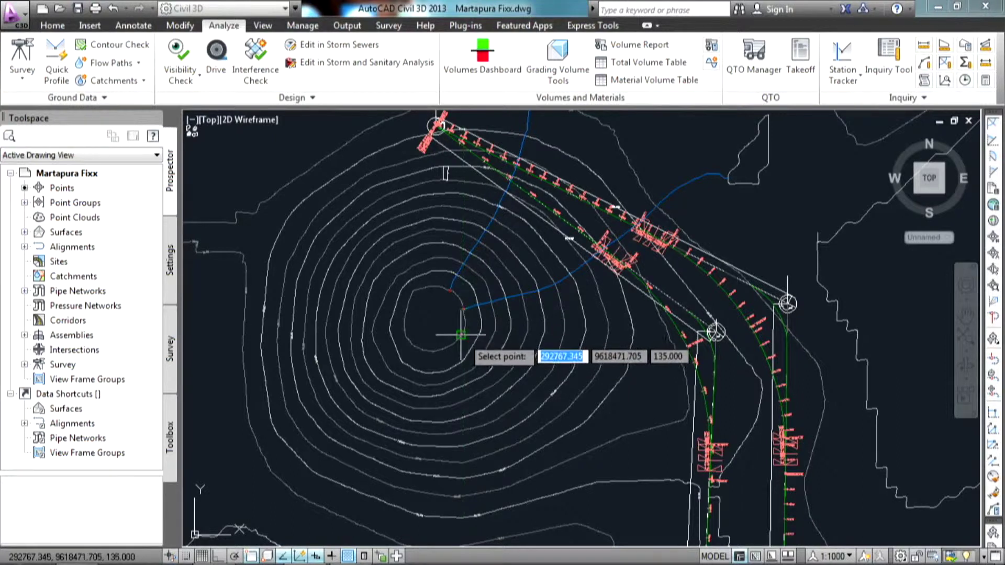
mouse_move(508, 340)
middle_mouse_down()
mouse_move(525, 314)
mouse_move(523, 280)
middle_mouse_up()
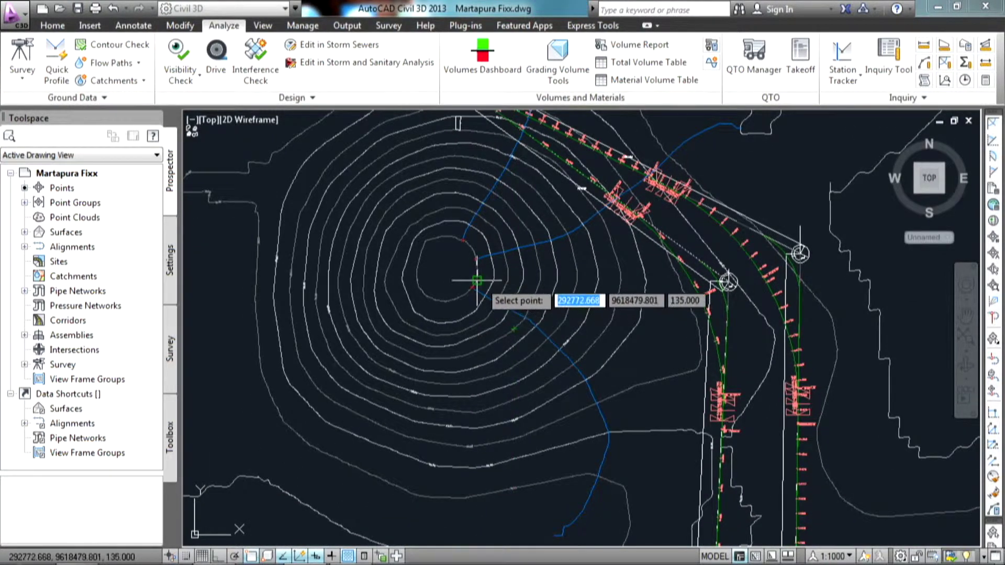
middle_click_drag(477, 280, 449, 252)
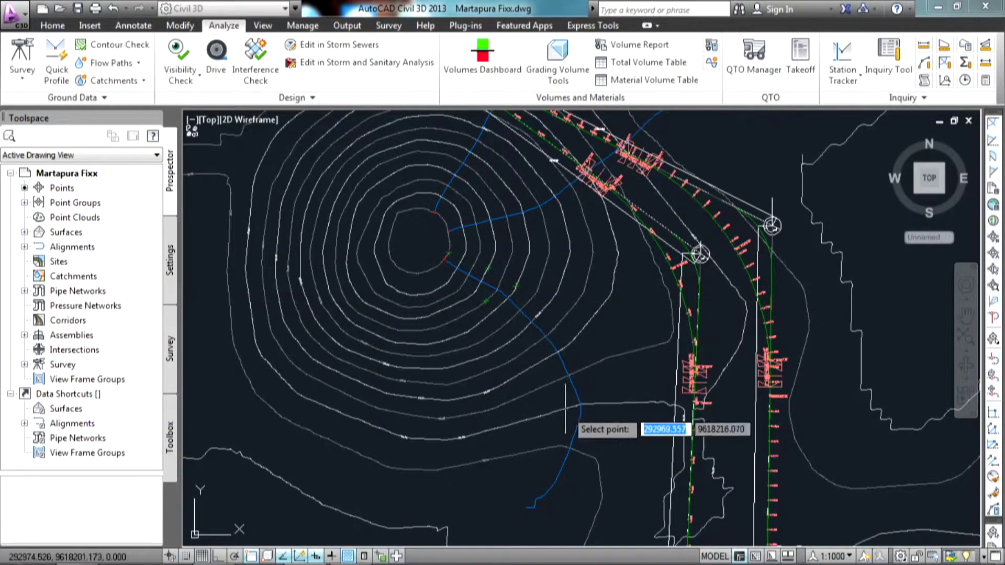
Step: Add water drop paths between the existing ones on the east and north-east sides of the hill's innermost contour
scroll(576, 428, "down", 1)
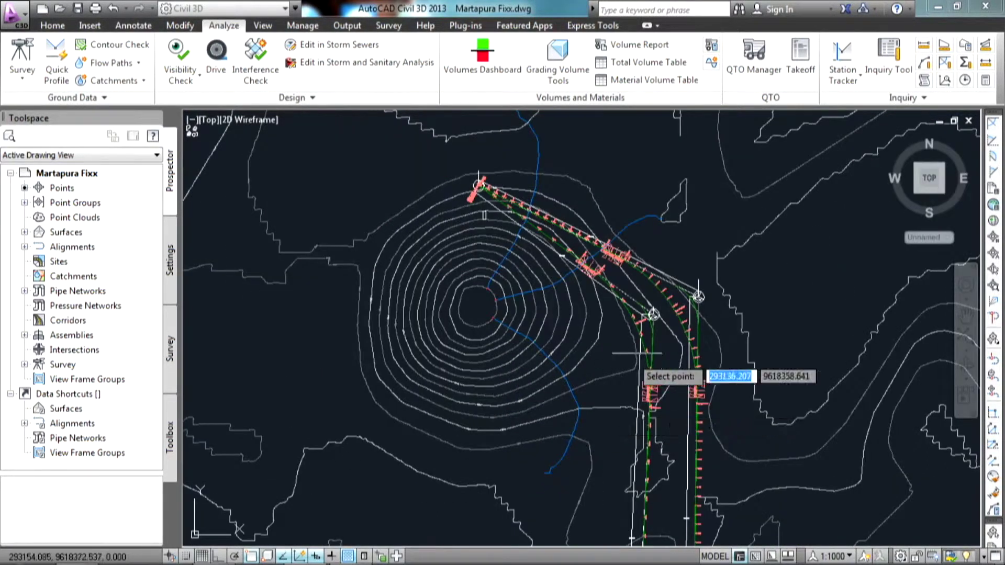
scroll(495, 317, "up", 1)
left_click(498, 311)
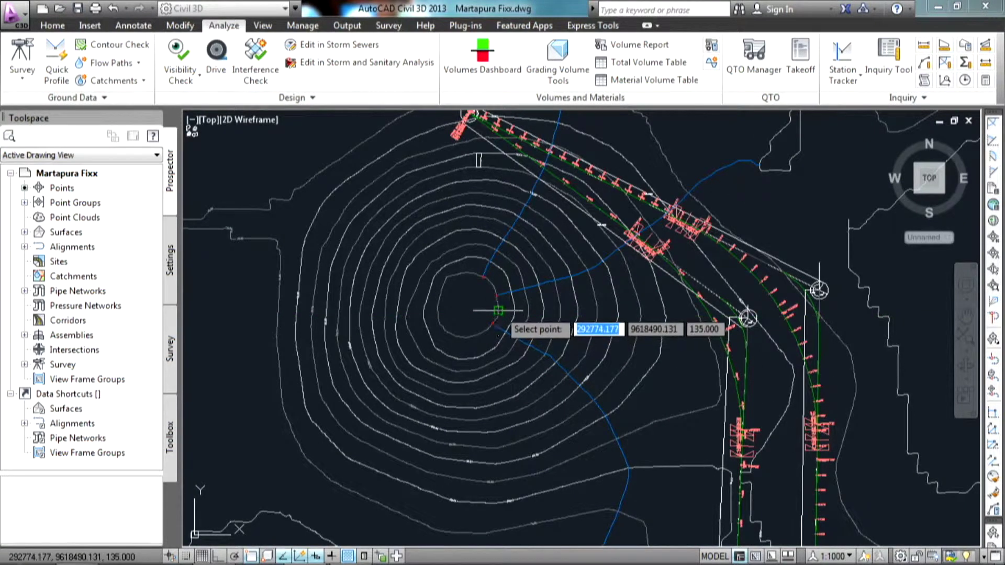
middle_click_drag(576, 427, 557, 368)
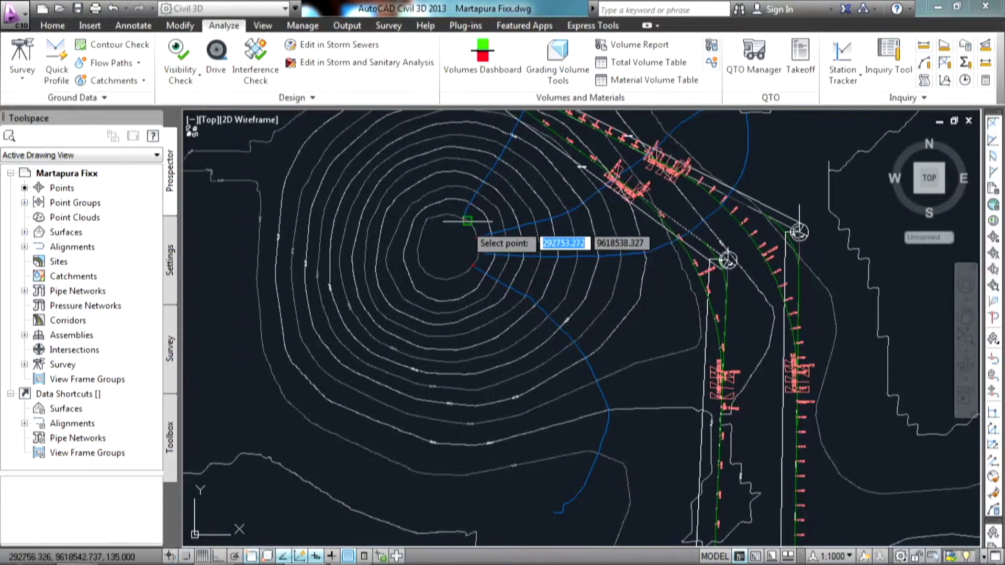
middle_click_drag(527, 308, 524, 221)
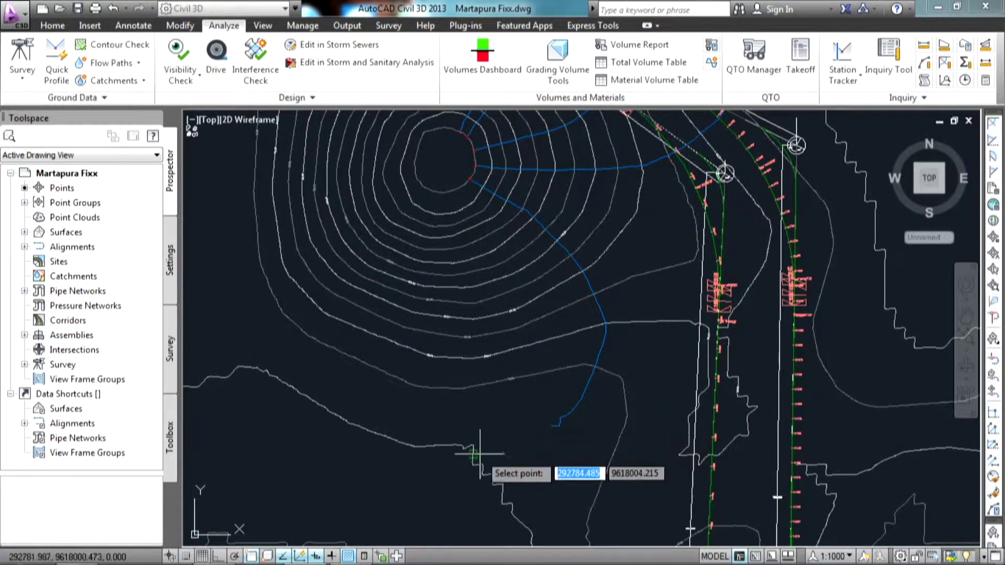
Step: Trace water drop paths from the contours south of the hill and at further points across the surface
middle_click_drag(544, 496, 550, 411)
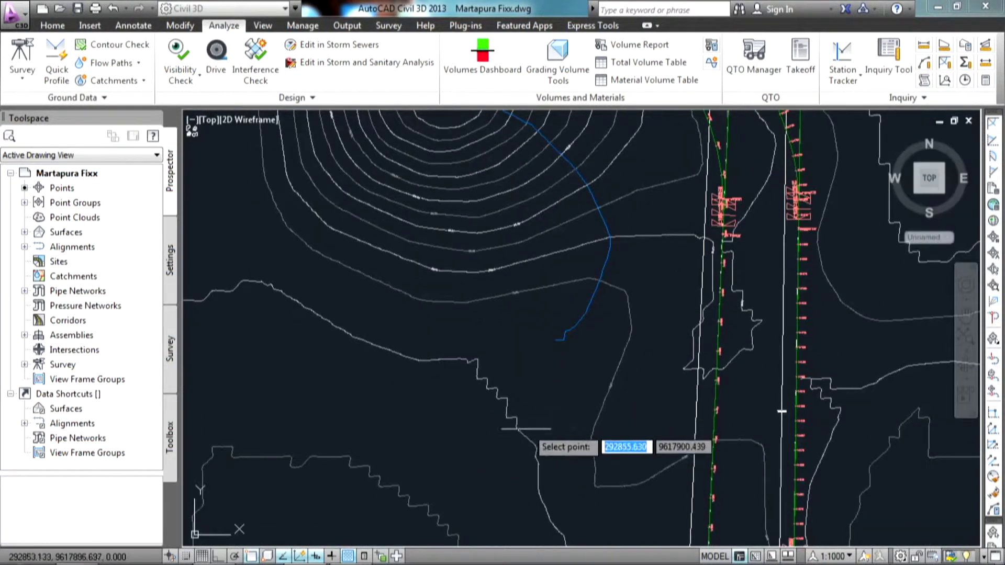
left_click(522, 433)
middle_click_drag(542, 478, 549, 399)
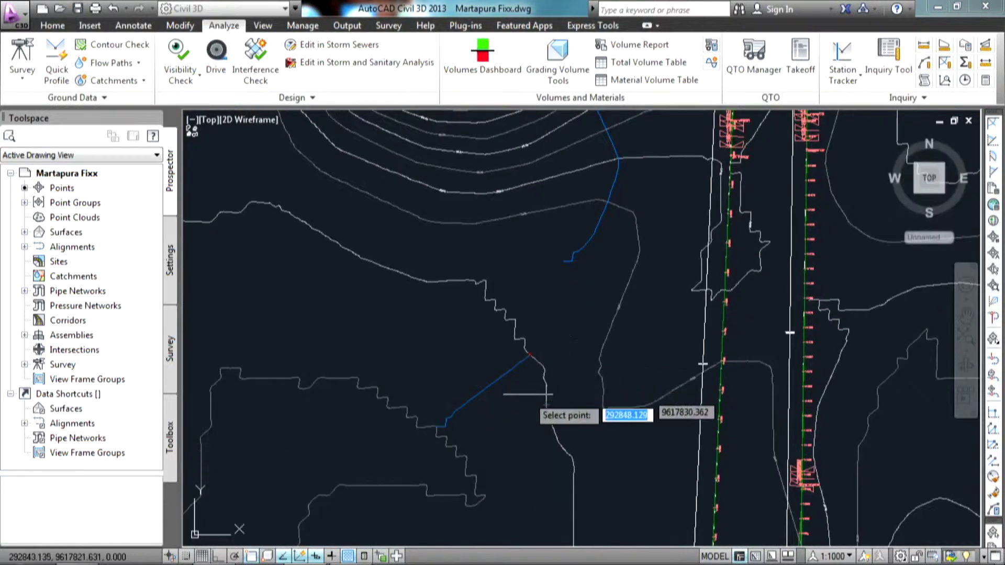
left_click(573, 455)
key("Escape")
scroll(474, 288, "down", 5)
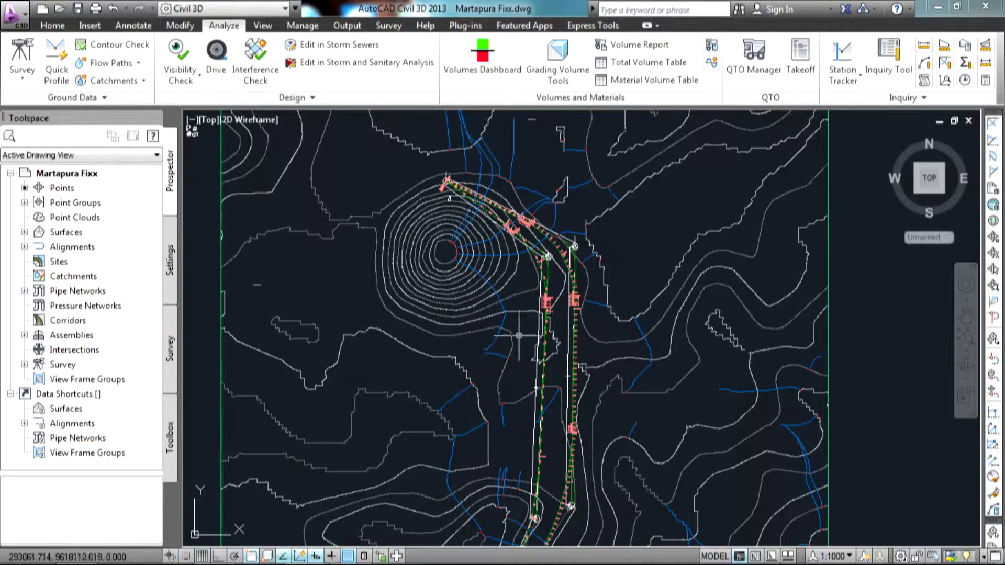
middle_click_drag(505, 349, 499, 352)
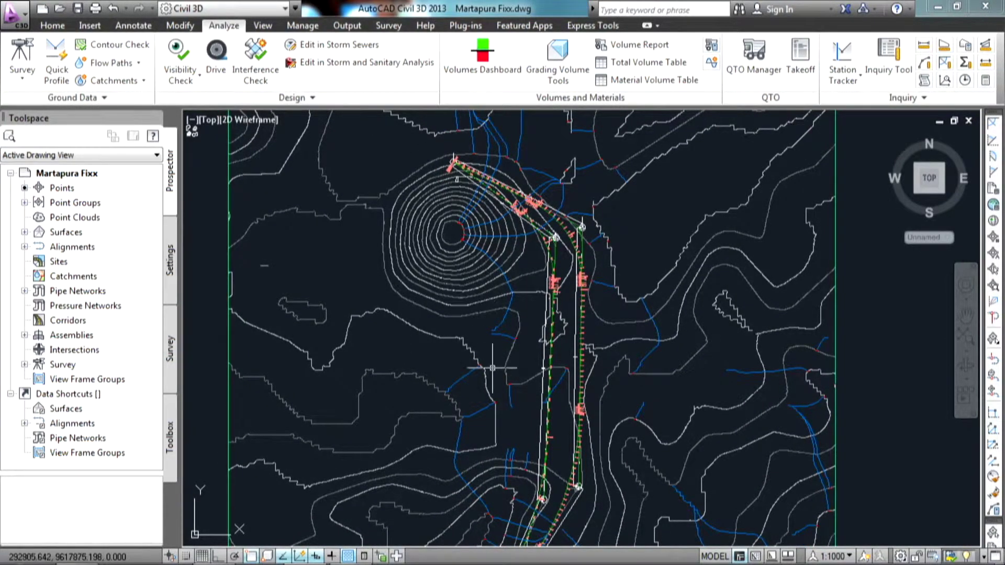
middle_click_drag(493, 368, 488, 331)
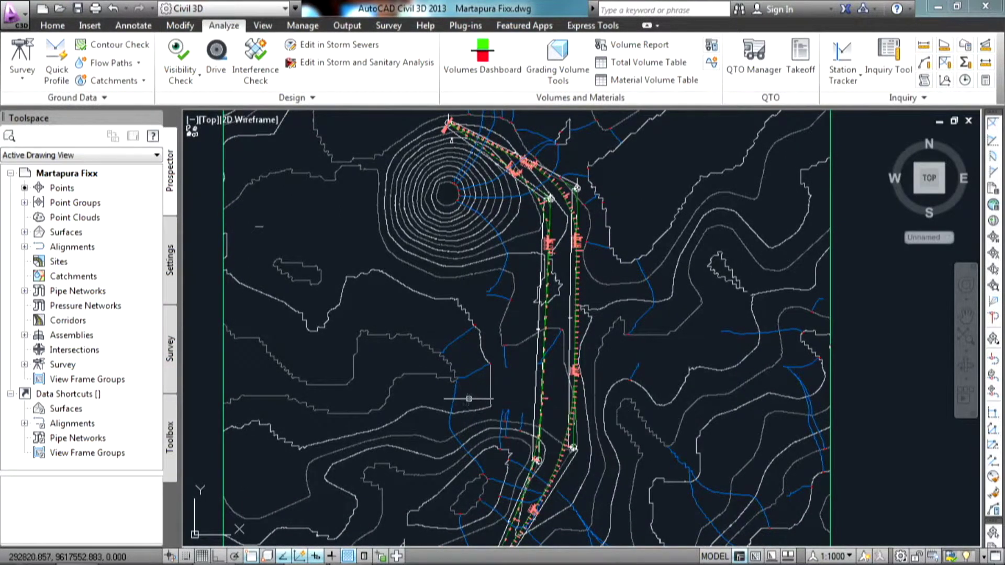
mouse_move(510, 378)
middle_mouse_down()
mouse_move(471, 337)
mouse_move(428, 378)
middle_mouse_up()
middle_click_drag(485, 407, 470, 471)
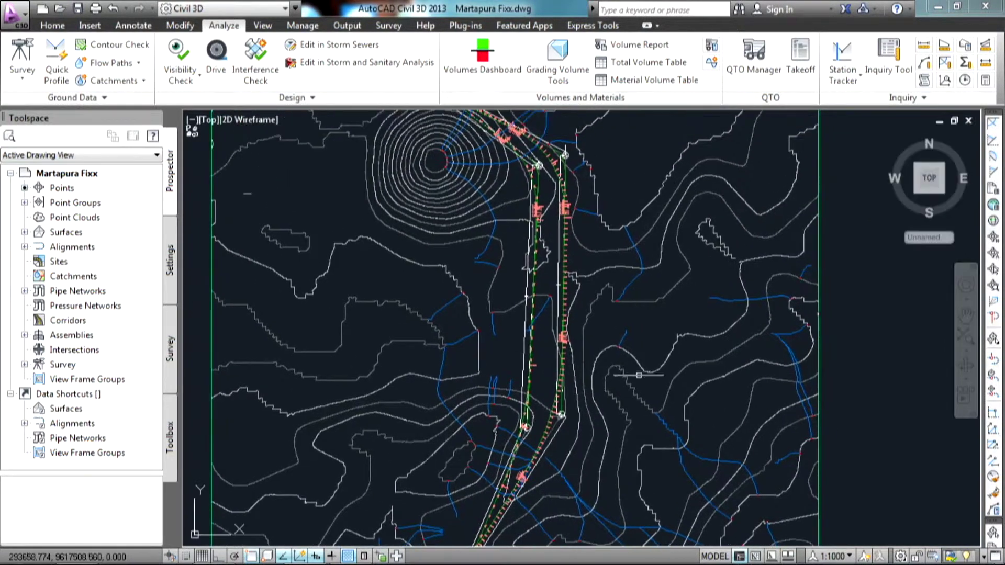
Step: Start a catchment area with a Basic discharge point displayed and a 2D Polyline boundary on layer C-HYDR-CTCH
middle_click_drag(631, 340, 616, 410)
middle_click_drag(558, 315, 558, 376)
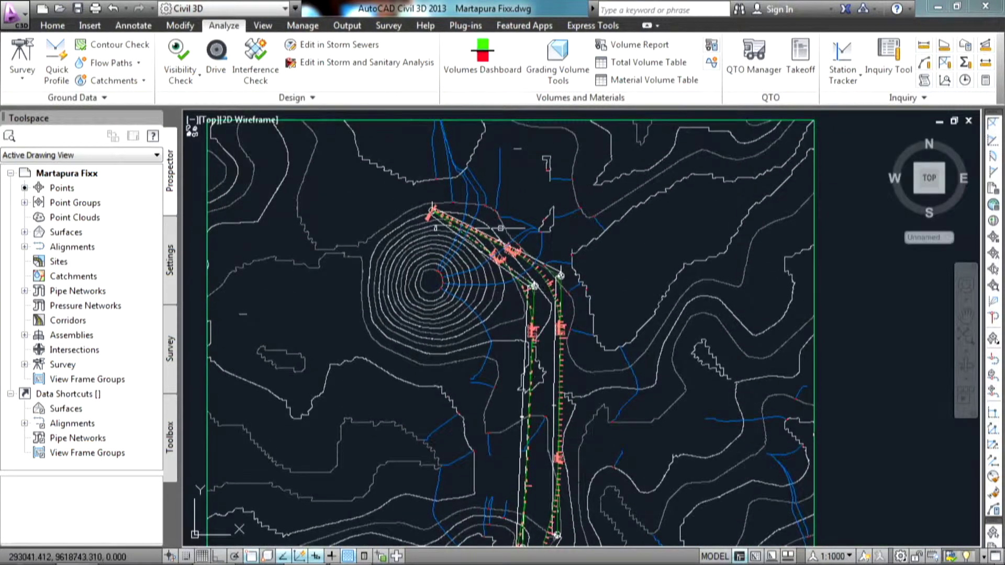
middle_click_drag(474, 319, 470, 263)
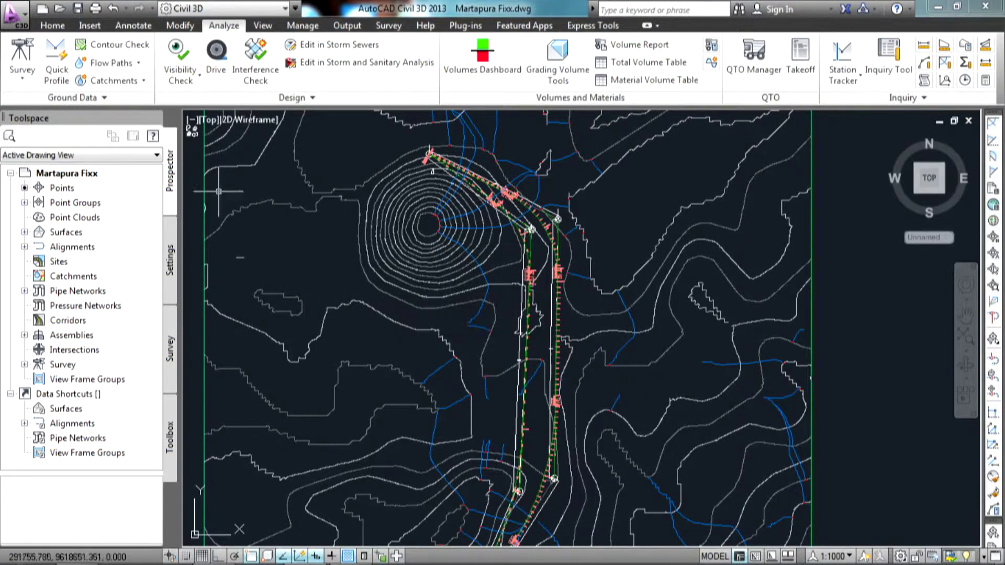
left_click(142, 82)
left_click(143, 97)
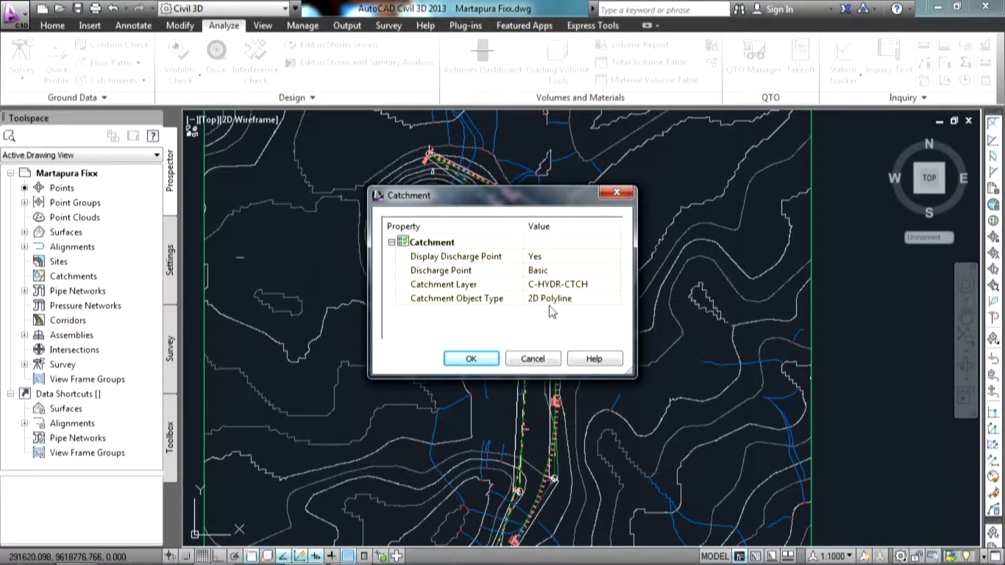
left_click(472, 359)
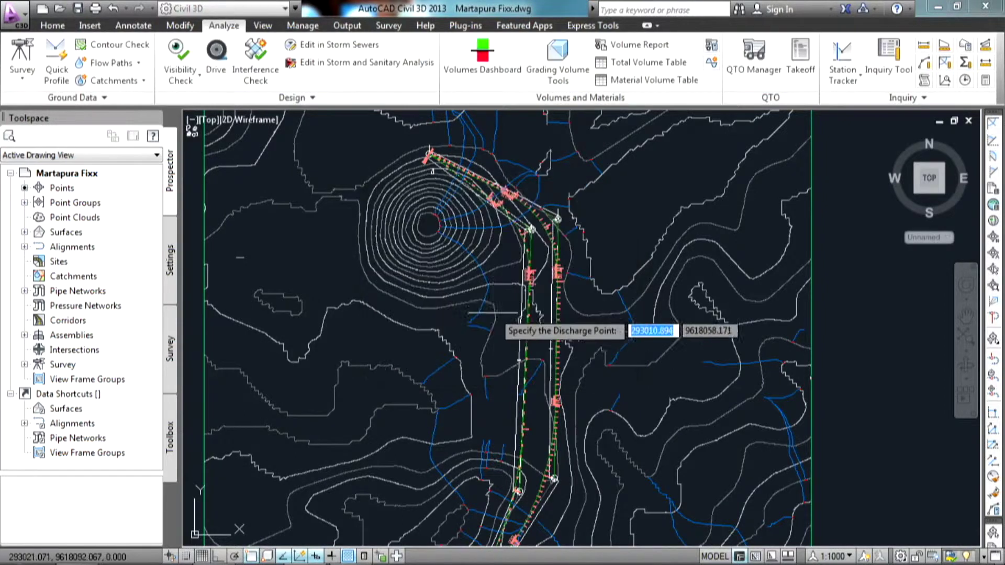
Step: Create catchment areas from discharge points at the water drop starts on the east and south-east sides of the hill's innermost contour
scroll(591, 232, "up", 2)
scroll(430, 228, "up", 5)
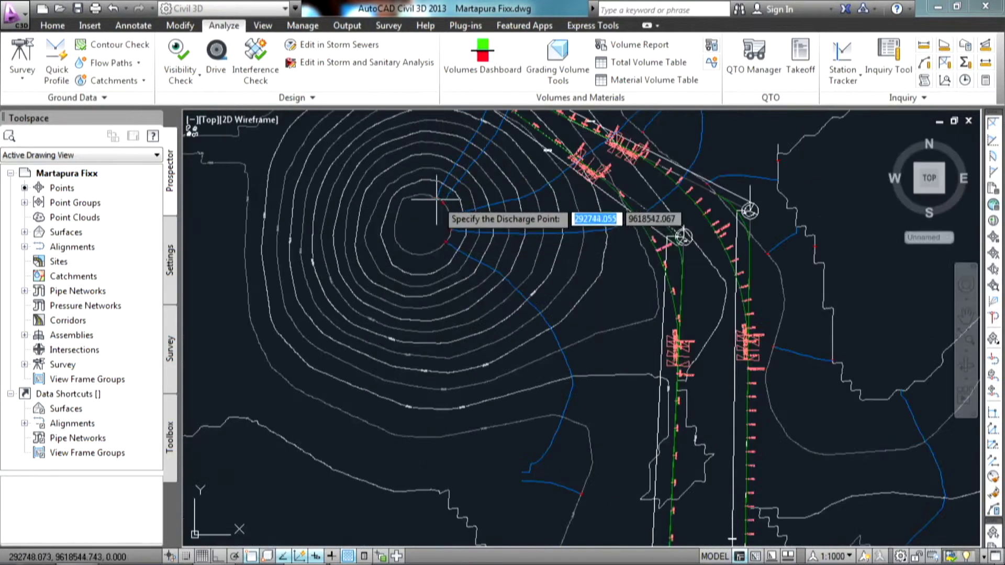
scroll(428, 264, "down", 5)
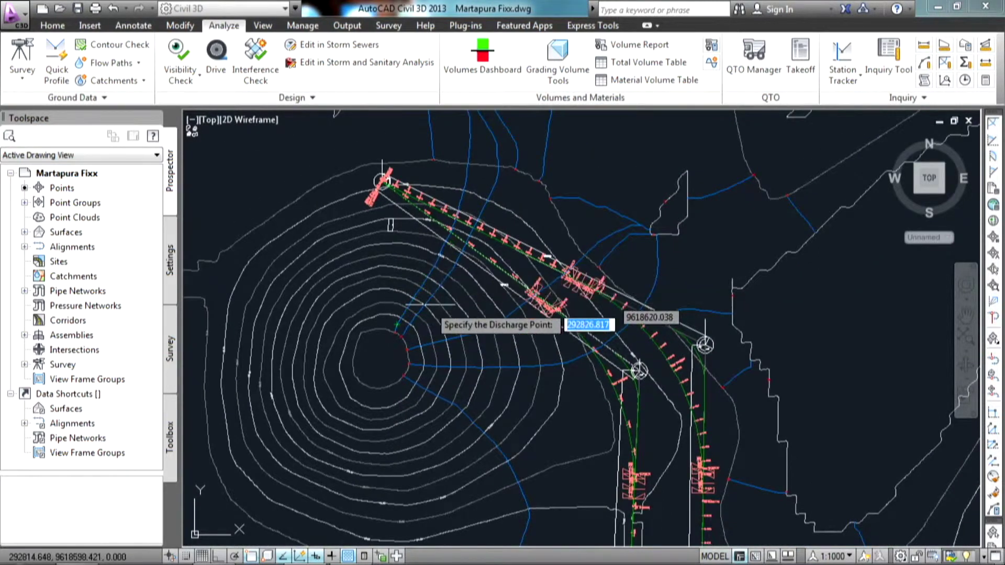
scroll(430, 276, "down", 2)
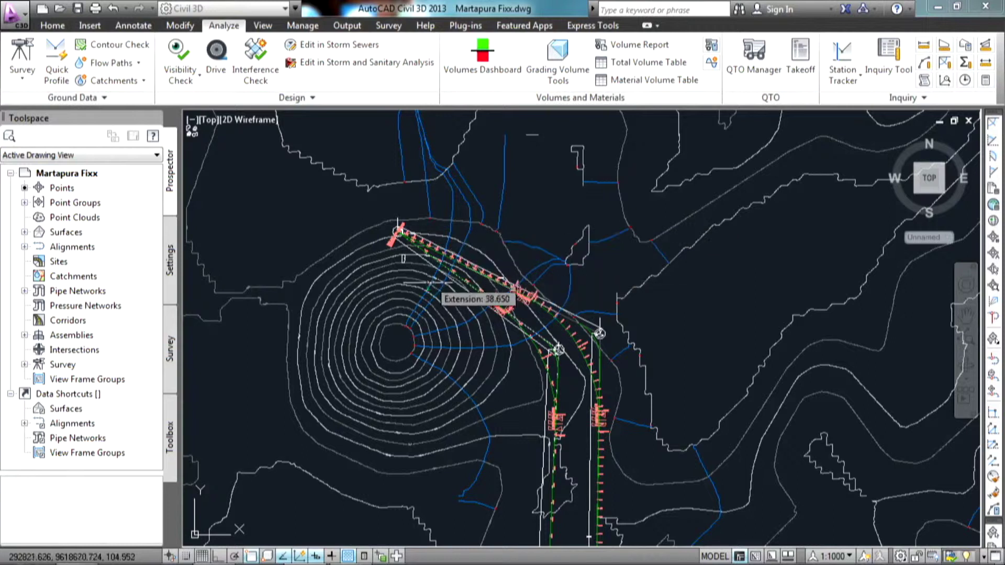
left_click(430, 210)
scroll(398, 304, "up", 6)
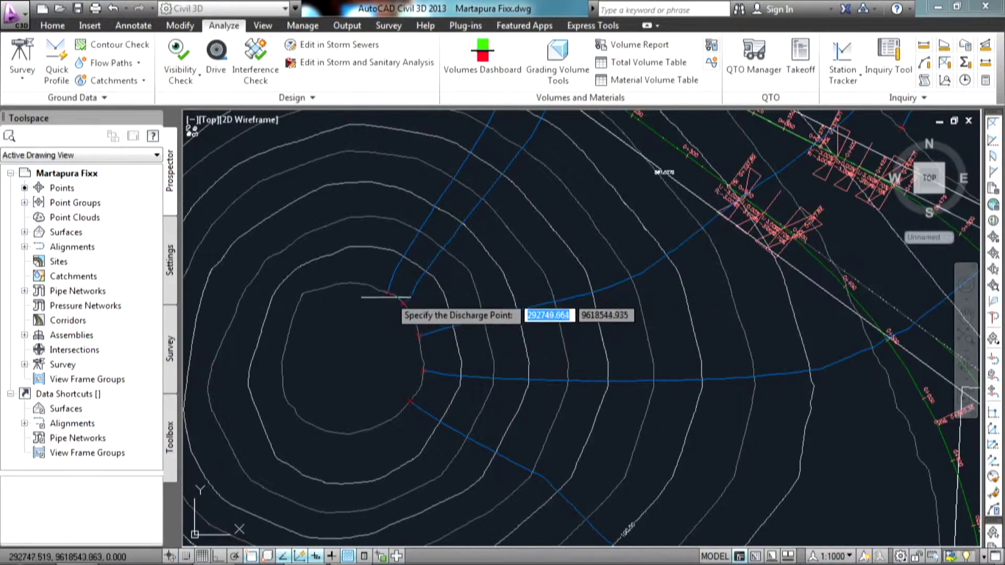
scroll(388, 303, "down", 3)
middle_click_drag(397, 333, 374, 376)
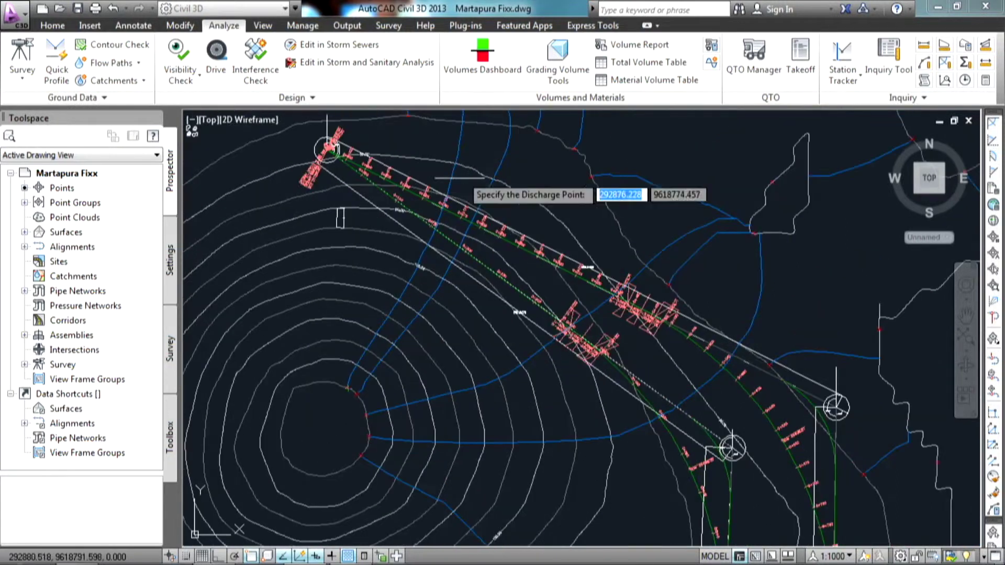
middle_click_drag(374, 340, 415, 280)
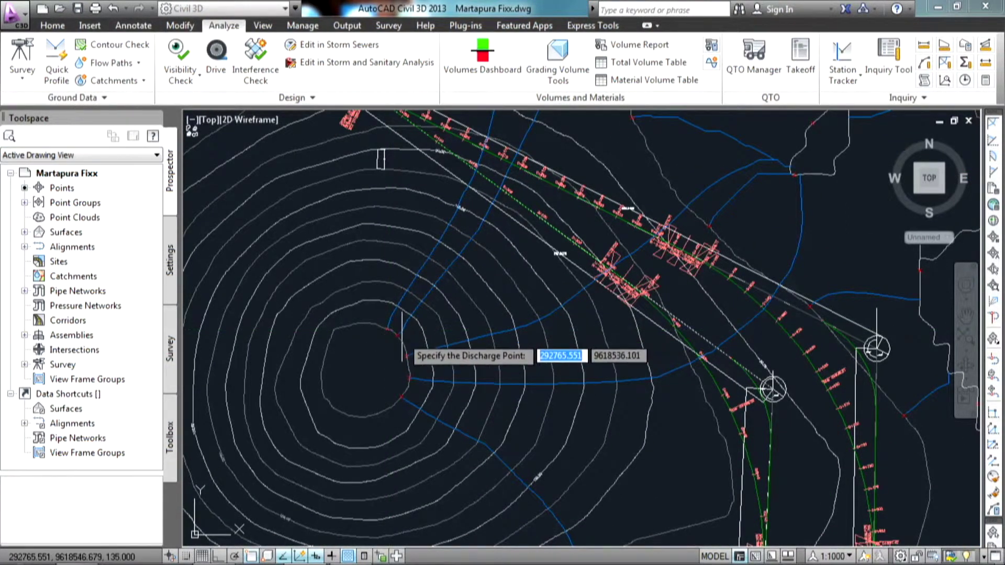
scroll(361, 335, "up", 6)
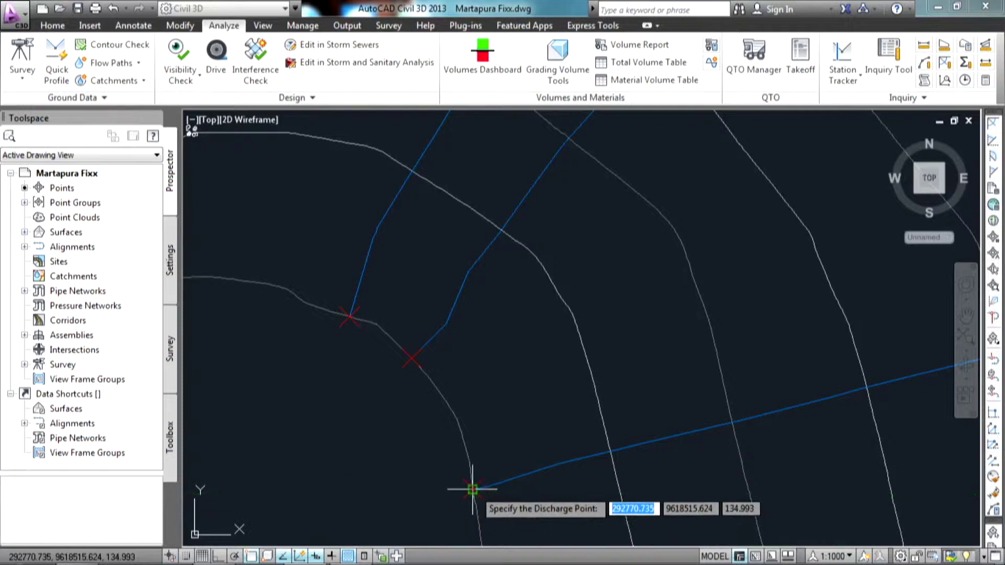
scroll(482, 425, "down", 5)
scroll(481, 425, "up", 4)
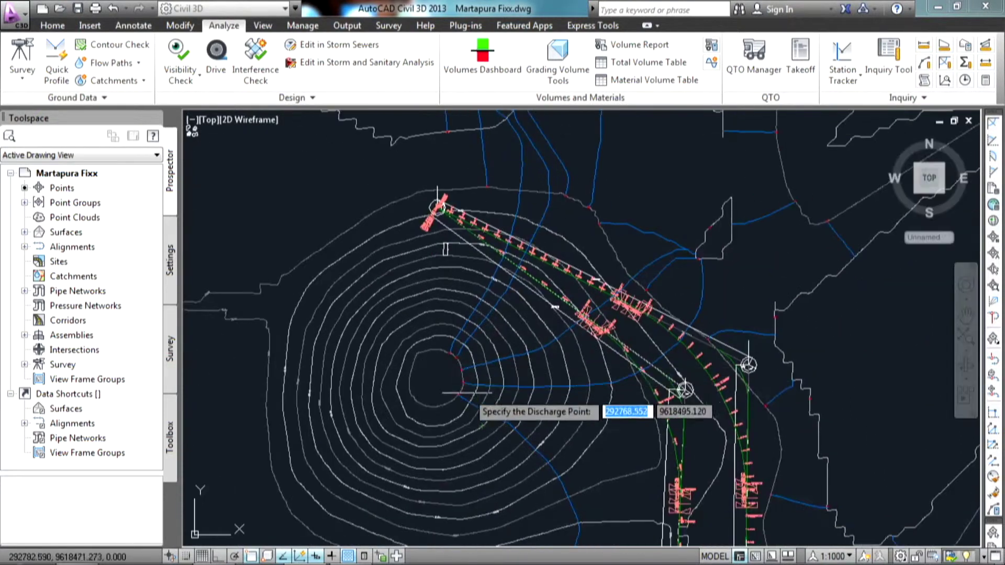
left_click(468, 390)
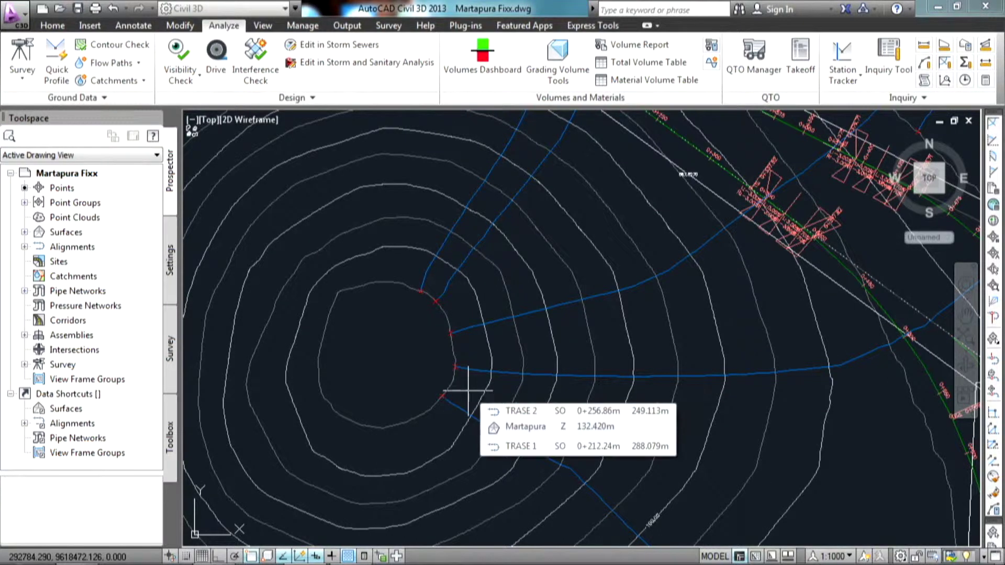
scroll(472, 387, "down", 3)
scroll(445, 390, "up", 3)
scroll(463, 386, "down", 2)
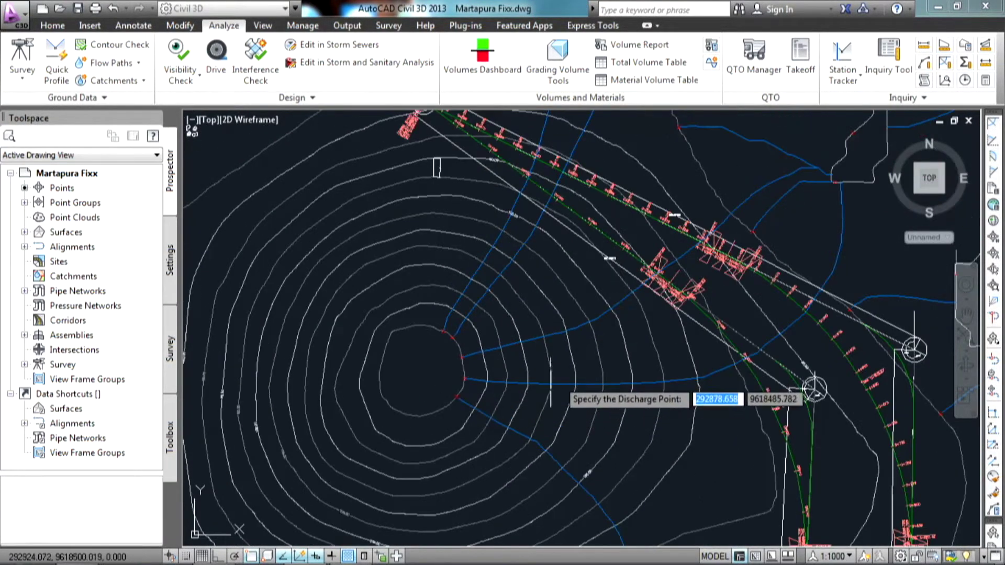
scroll(523, 387, "up", 5)
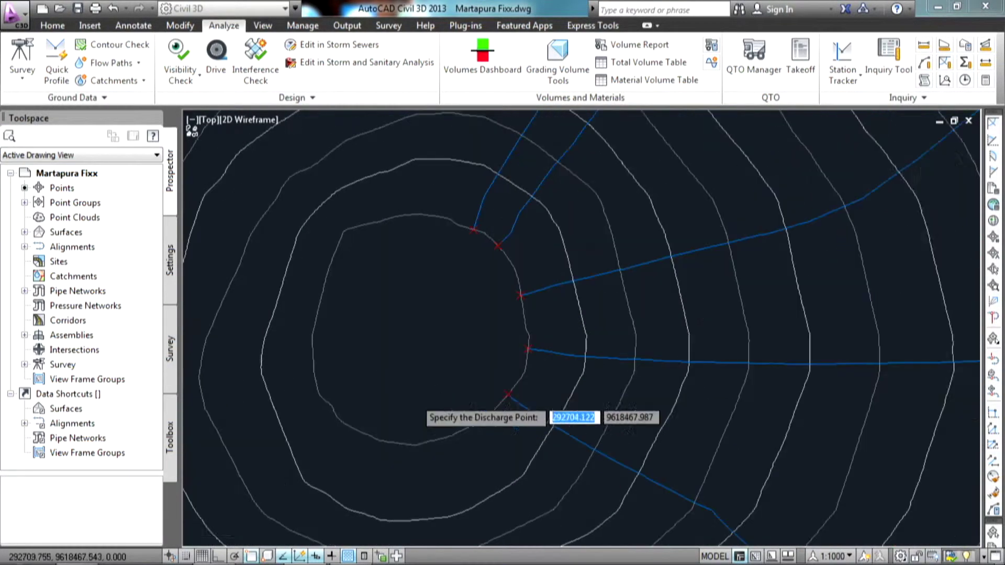
left_click(528, 345)
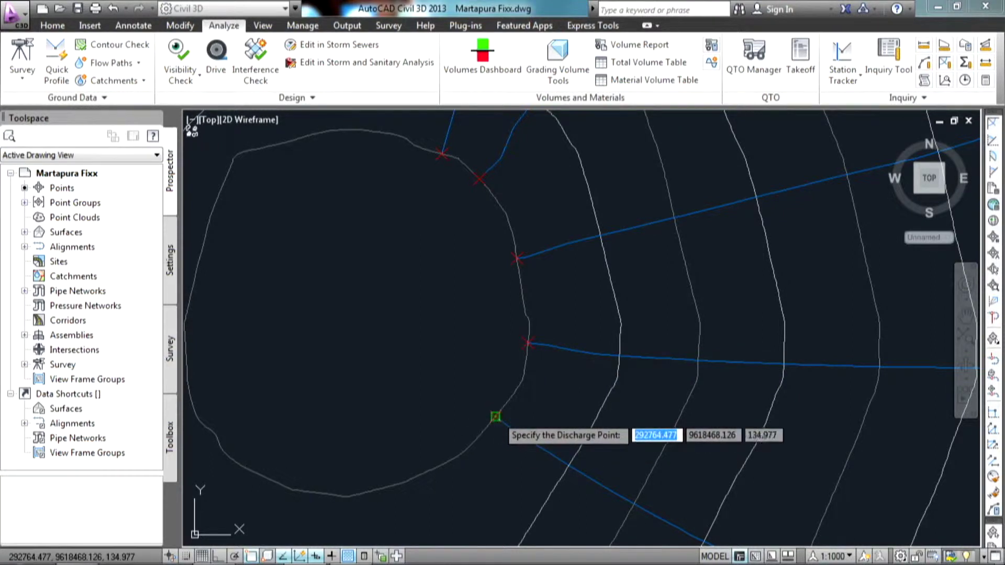
left_click(510, 393)
scroll(636, 345, "down", 10)
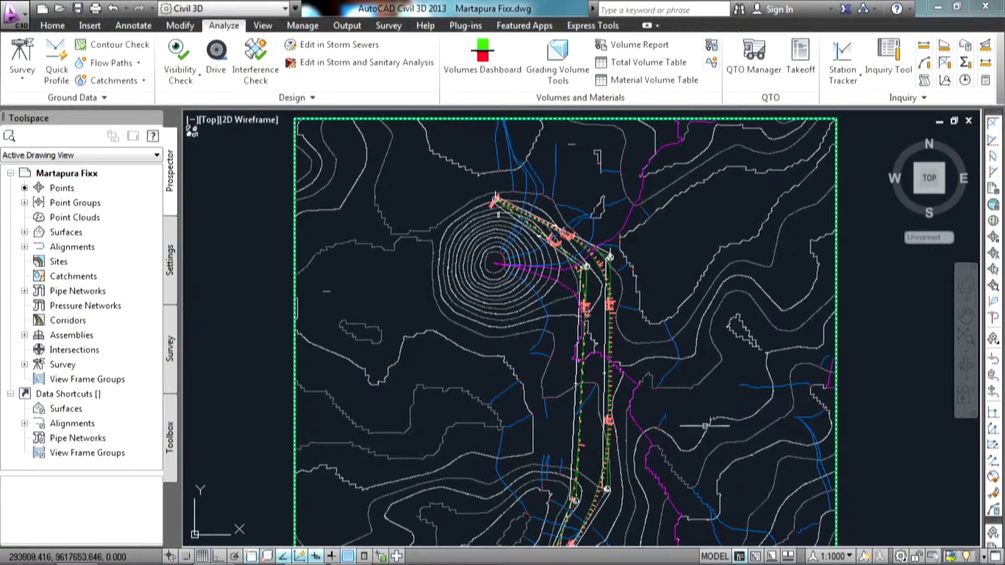
Step: Select the catchment boundary and examine its extent relative to the hill, the road alignments and the surface edge
middle_click_drag(689, 418, 682, 400)
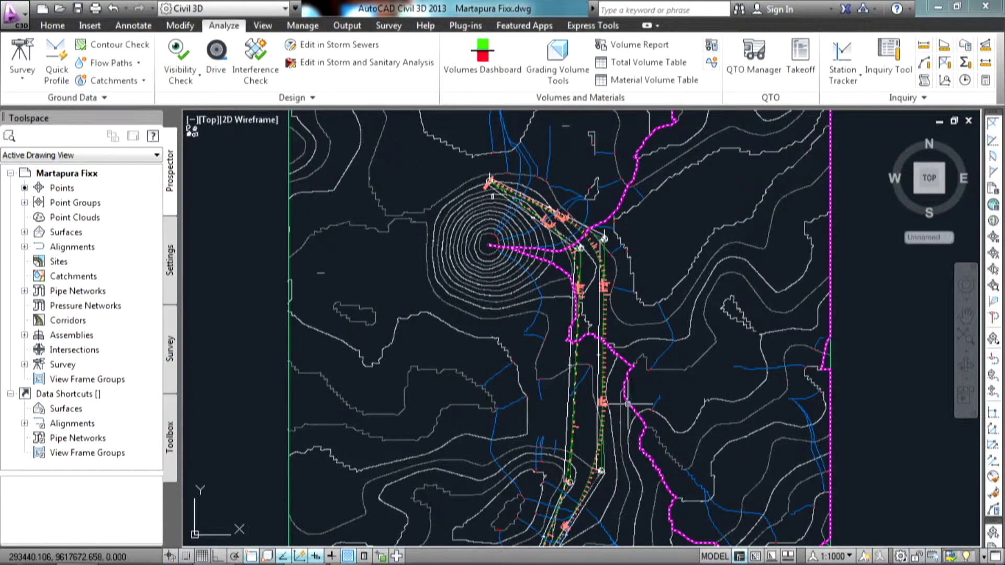
left_click(628, 404)
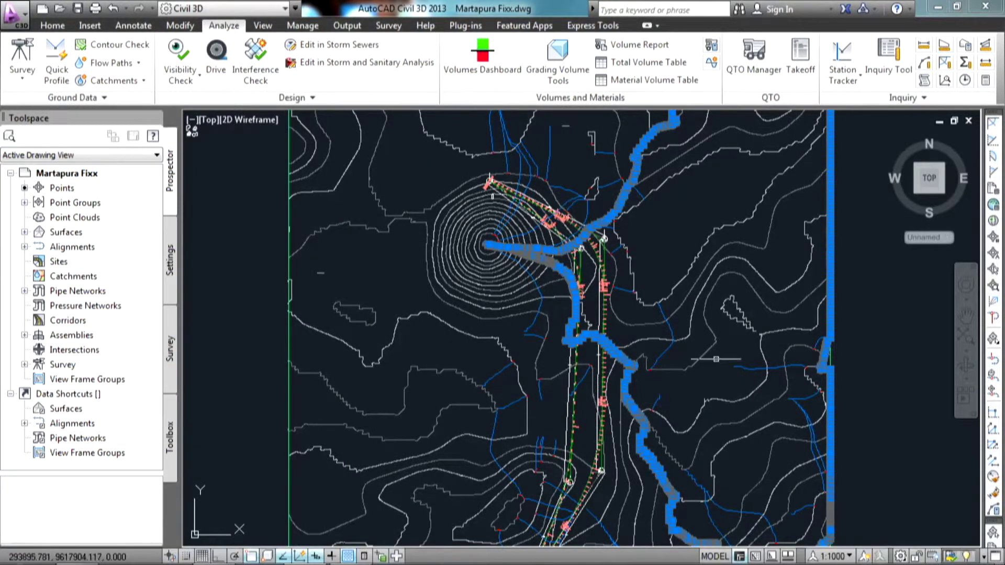
scroll(674, 389, "up", 3)
scroll(675, 389, "down", 8)
scroll(600, 386, "up", 6)
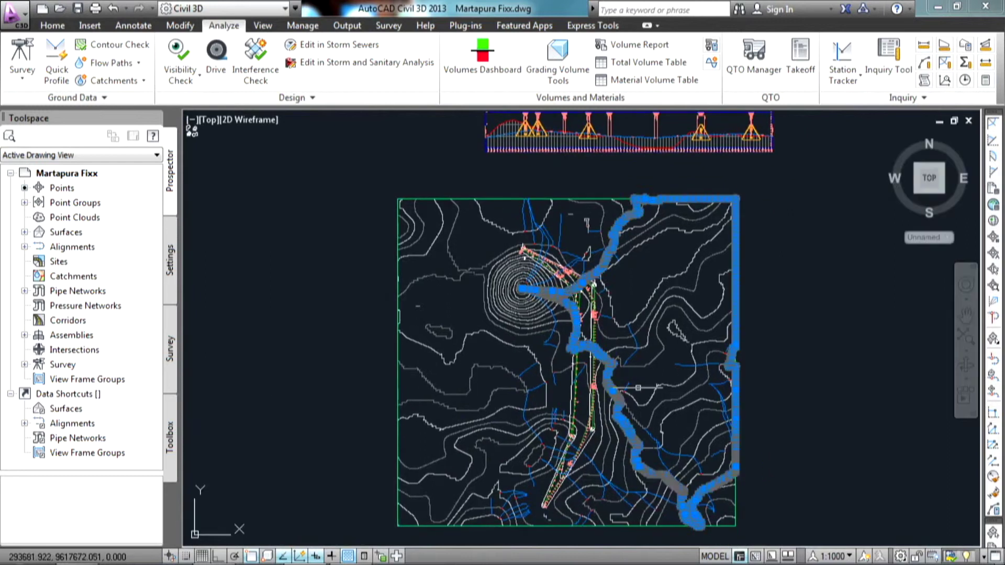
key("Escape")
left_click(589, 386)
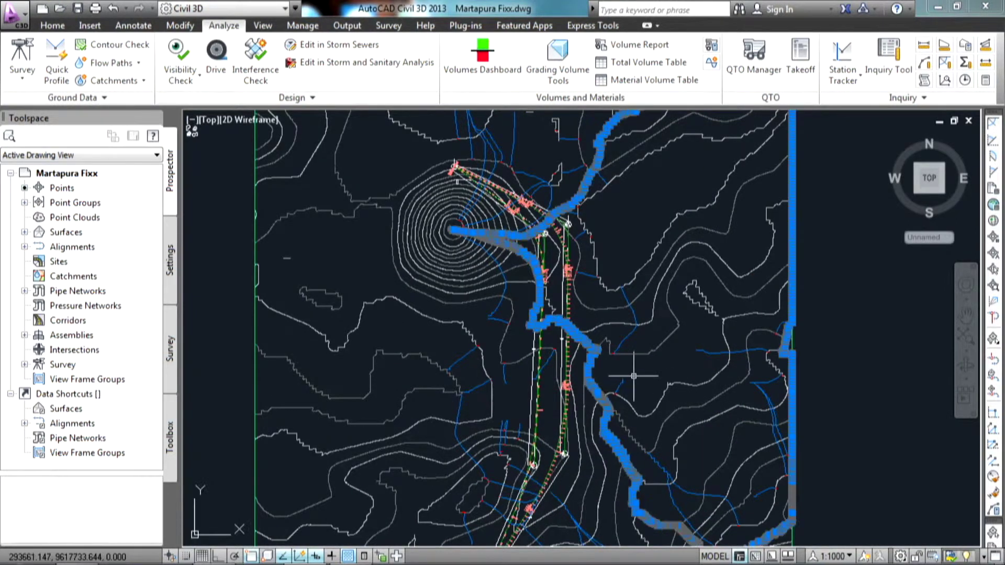
scroll(633, 378, "down", 5)
scroll(634, 378, "up", 5)
scroll(633, 378, "down", 5)
scroll(572, 295, "up", 5)
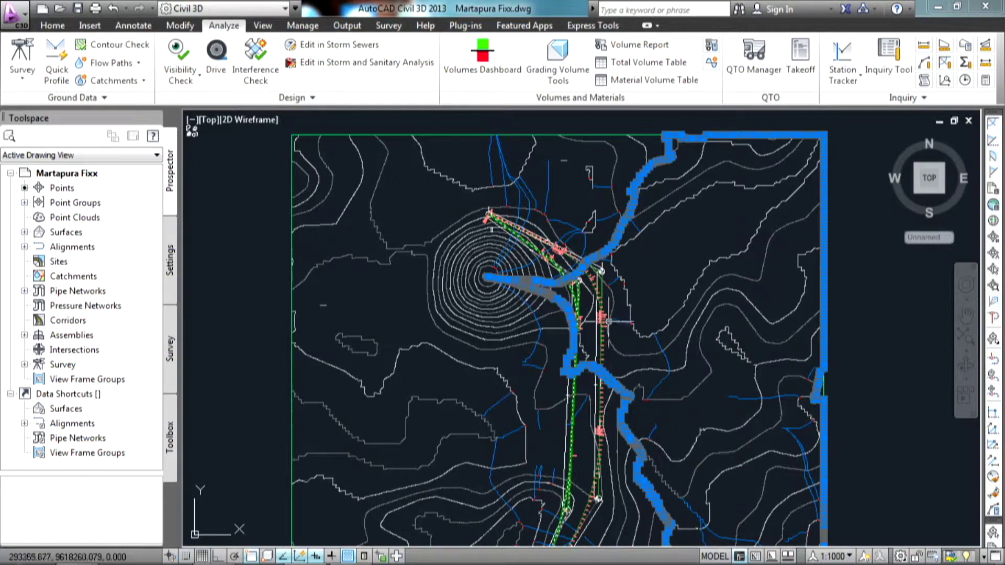
middle_click_drag(677, 420, 645, 401)
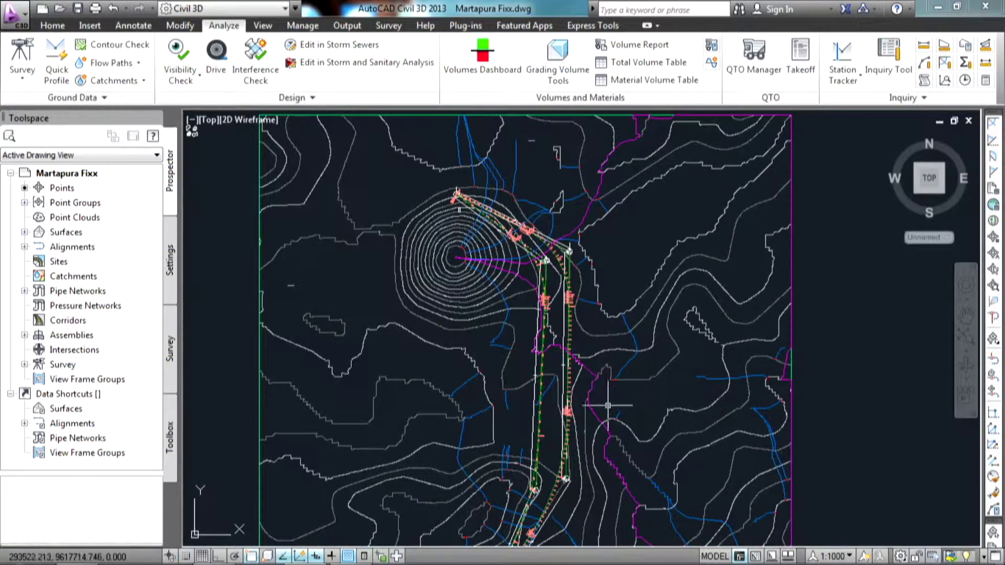
Step: Measure the catchment's area with the AREA command, using the boundary polyline east of the road alignments
type("a")
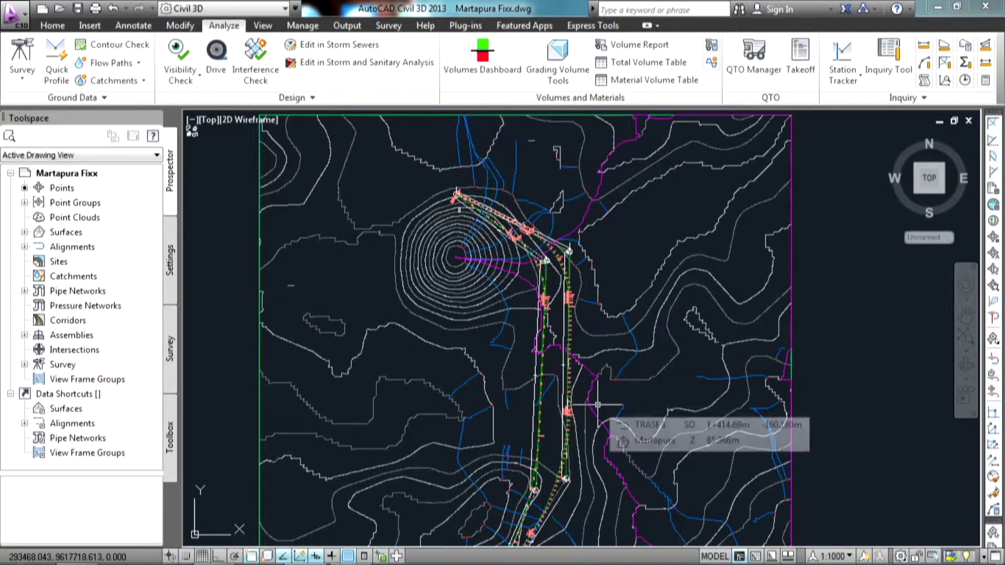
type("r")
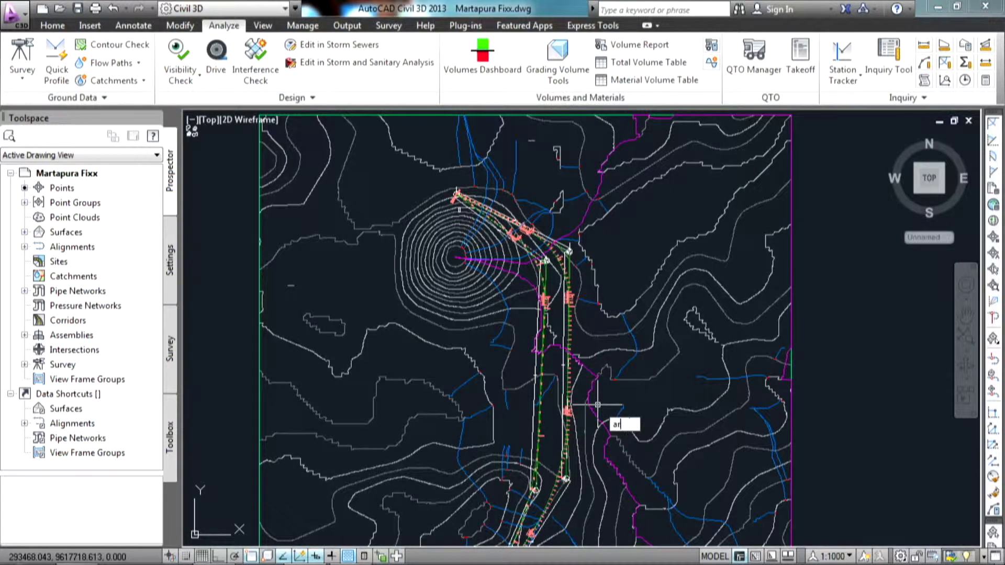
type("ea")
key("Return")
key("Return")
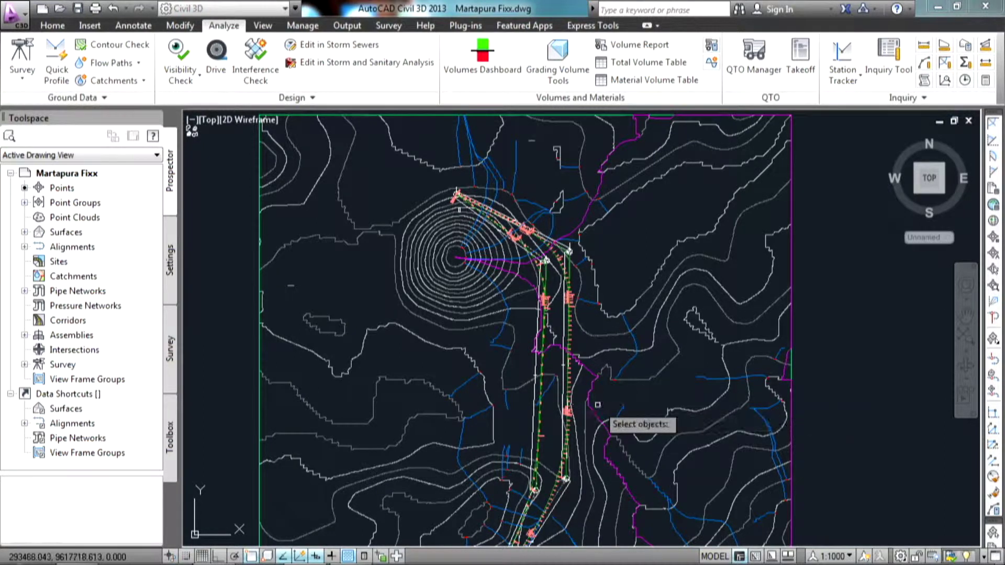
scroll(597, 405, "up", 2)
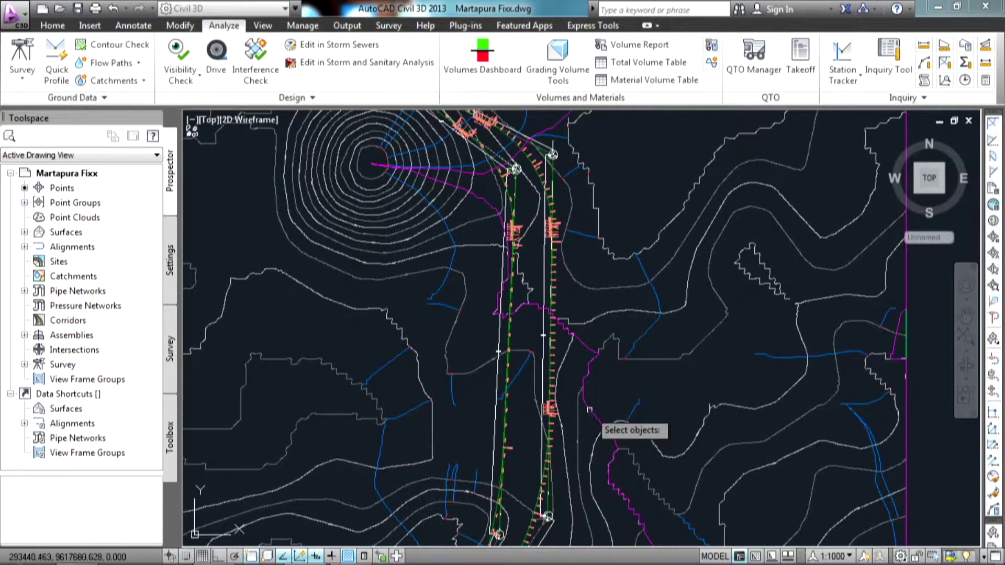
left_click(589, 410)
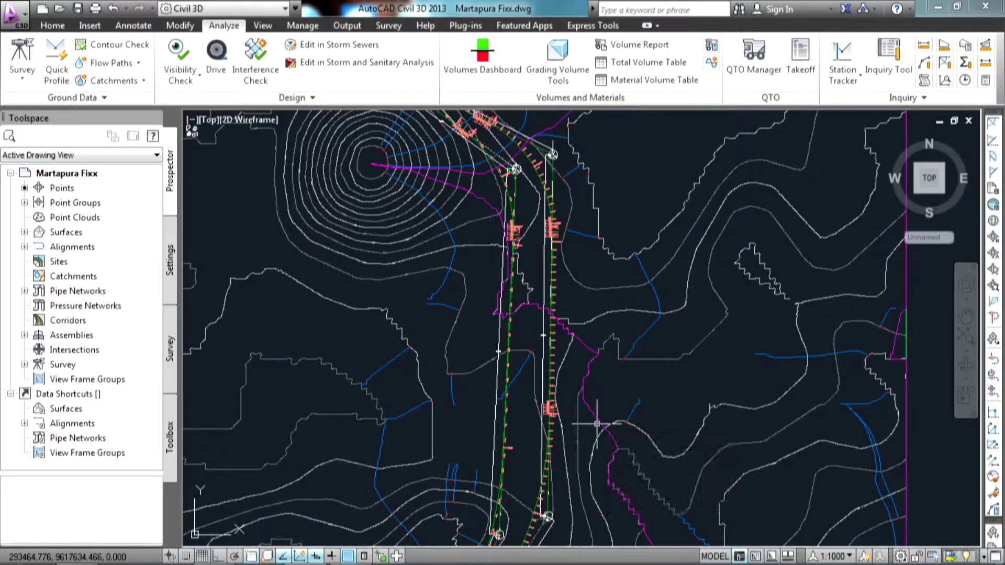
Step: Check the station offsets and surface elevation where the catchment boundary crosses the TRASE 1 alignment
scroll(583, 359, "down", 2)
scroll(584, 359, "down", 4)
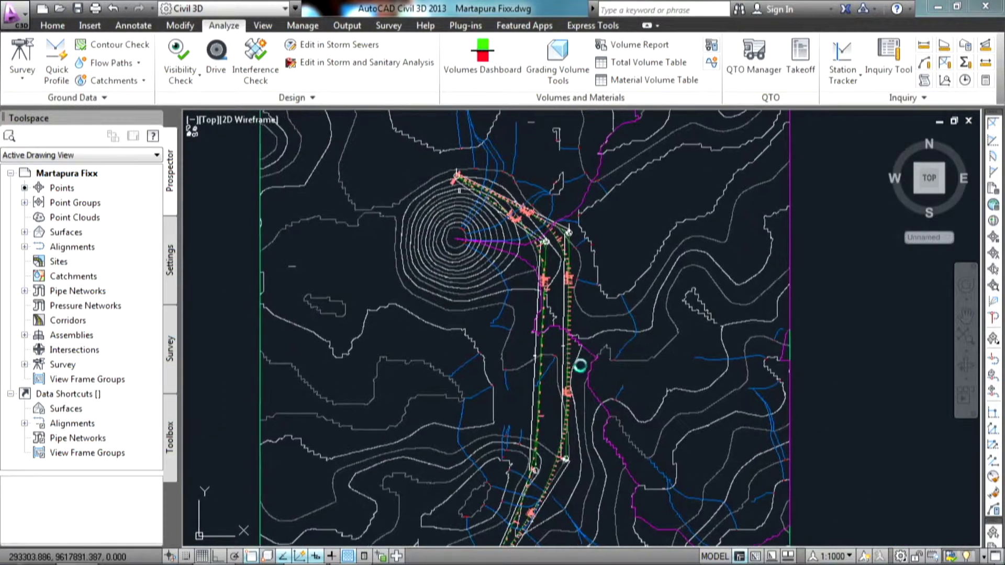
scroll(587, 330, "up", 2)
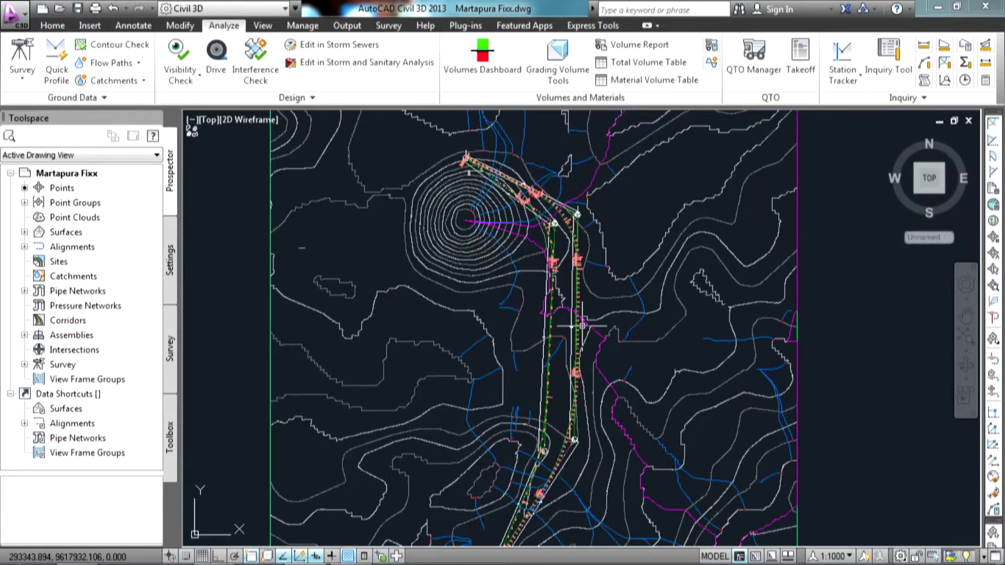
mouse_move(581, 326)
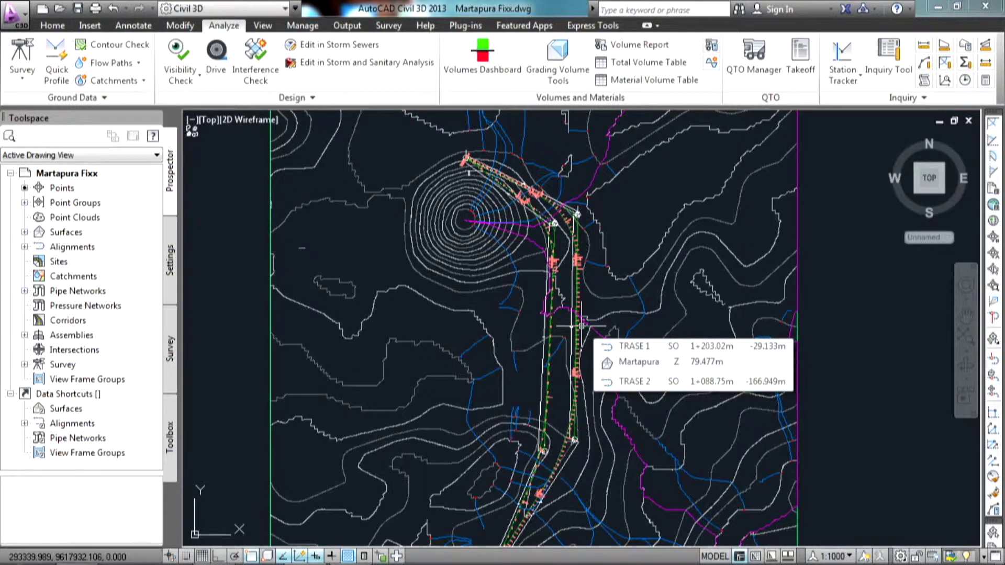
middle_click_drag(576, 284, 577, 294)
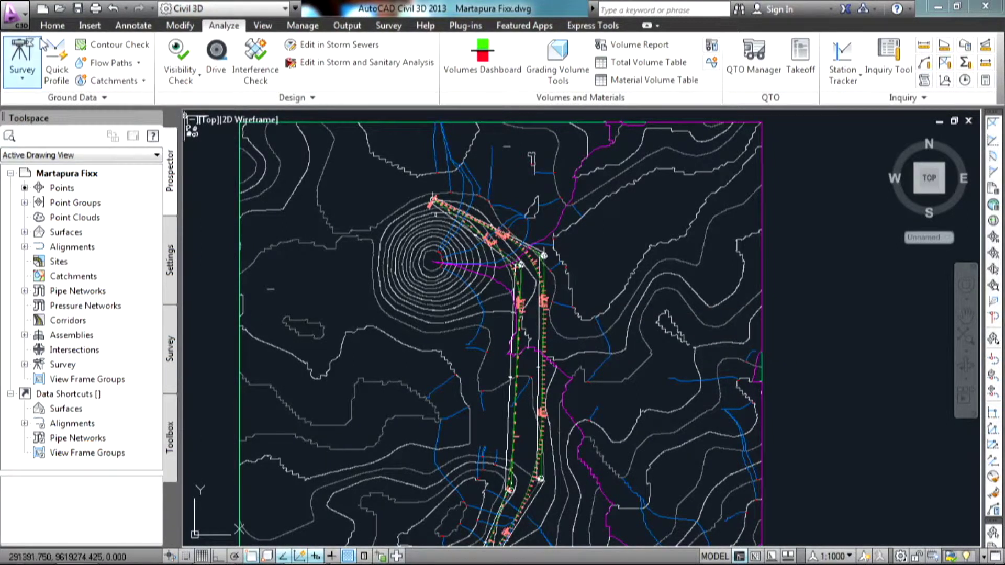
Step: Define a new assembly named Assembly 1 with the Undivided Crowned Road type, Basic style and All Codes code set
left_click(53, 25)
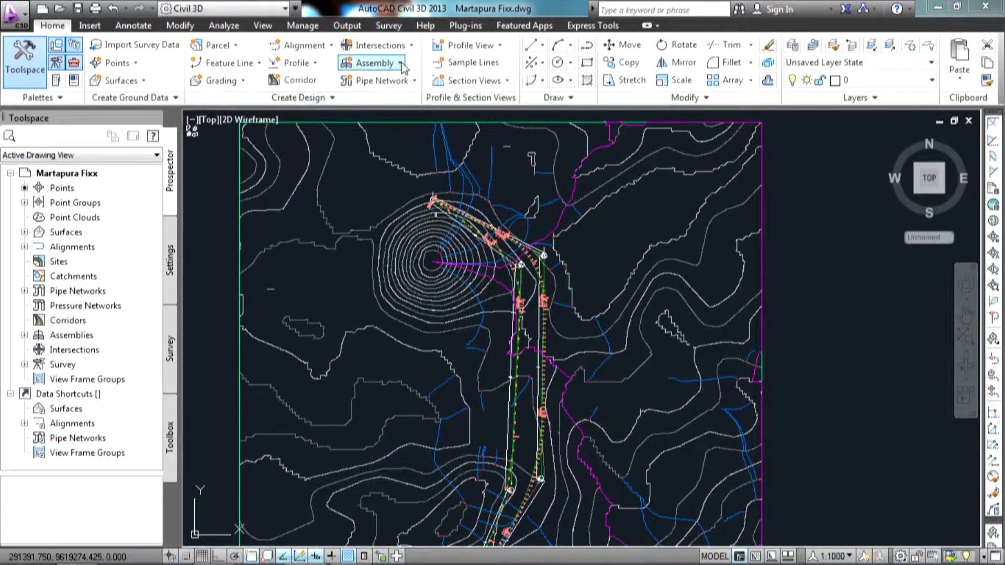
left_click(373, 62)
left_click(420, 97)
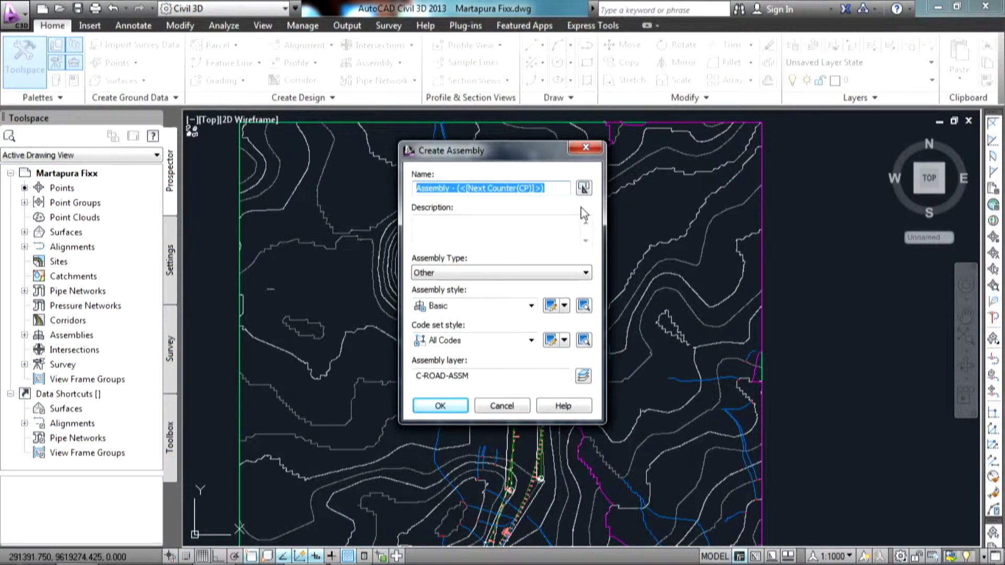
type("Assembly 1")
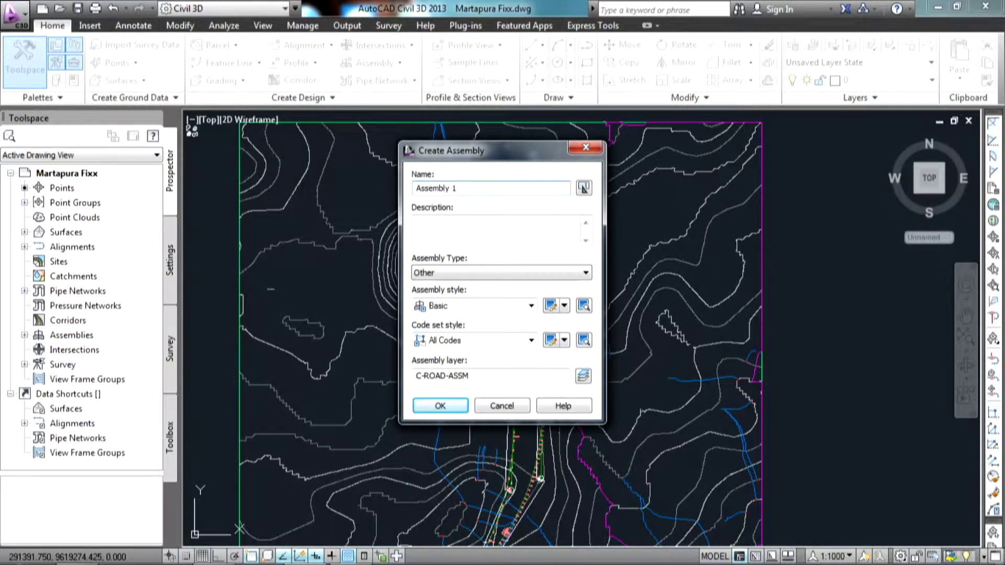
left_click(517, 308)
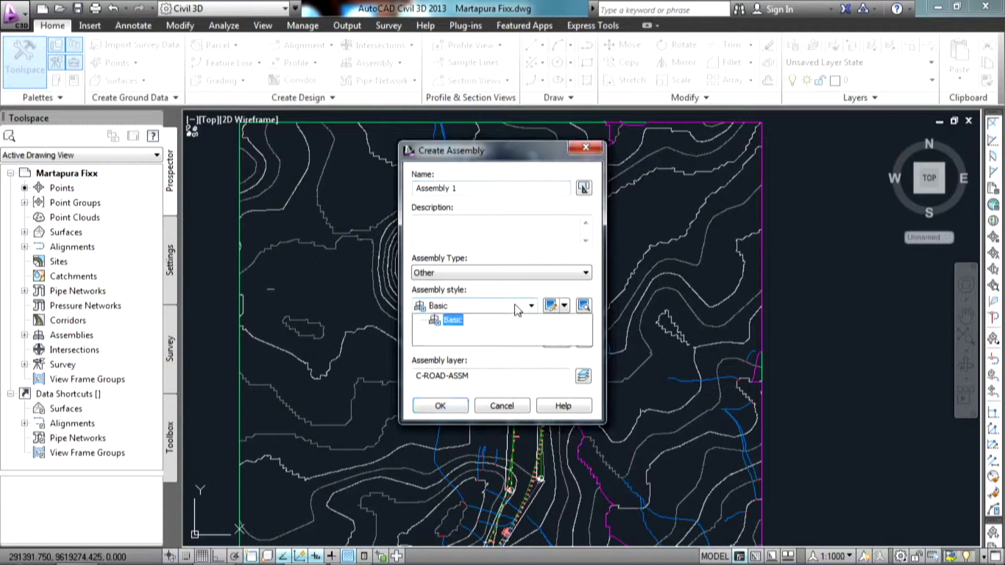
left_click(515, 307)
left_click(512, 276)
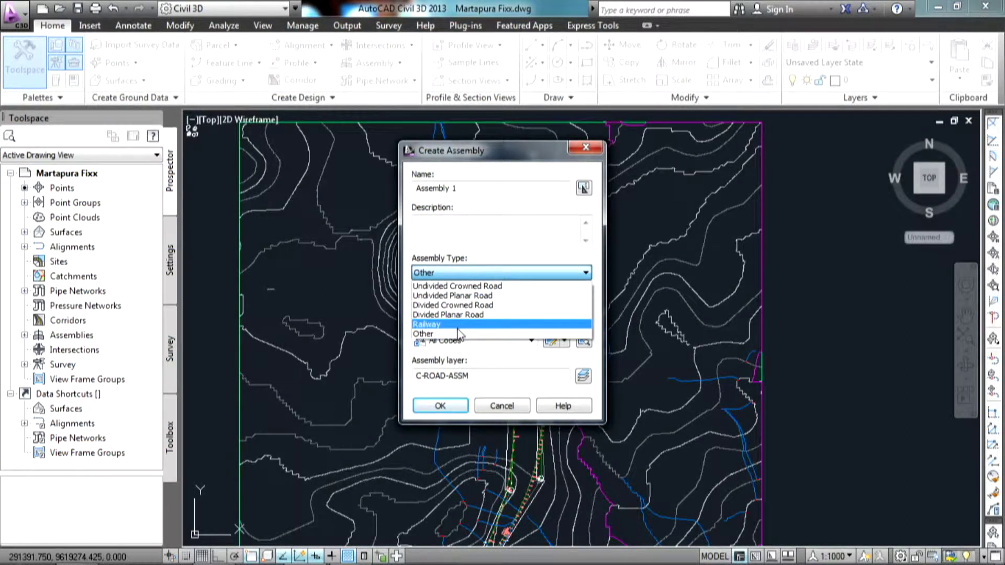
left_click(479, 287)
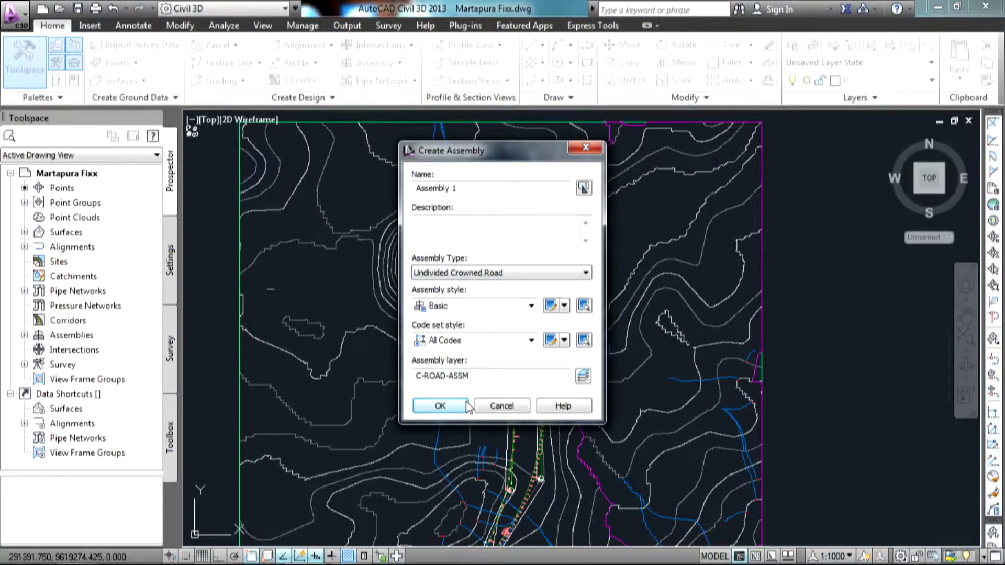
left_click(441, 406)
Step: Place the assembly baseline in the empty area just north of the surface boundary, below the profile view
scroll(592, 283, "down", 2)
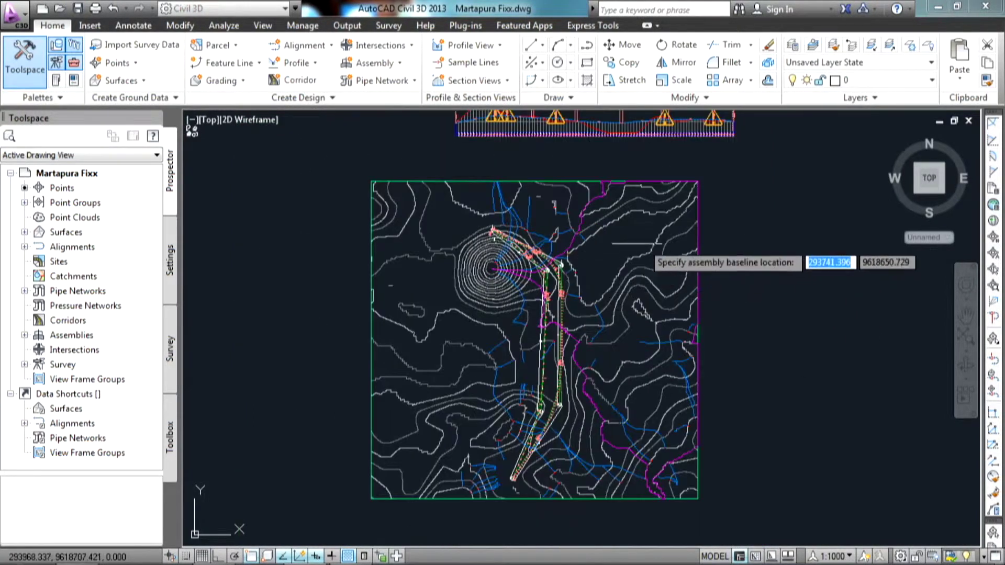
scroll(344, 163, "up", 2)
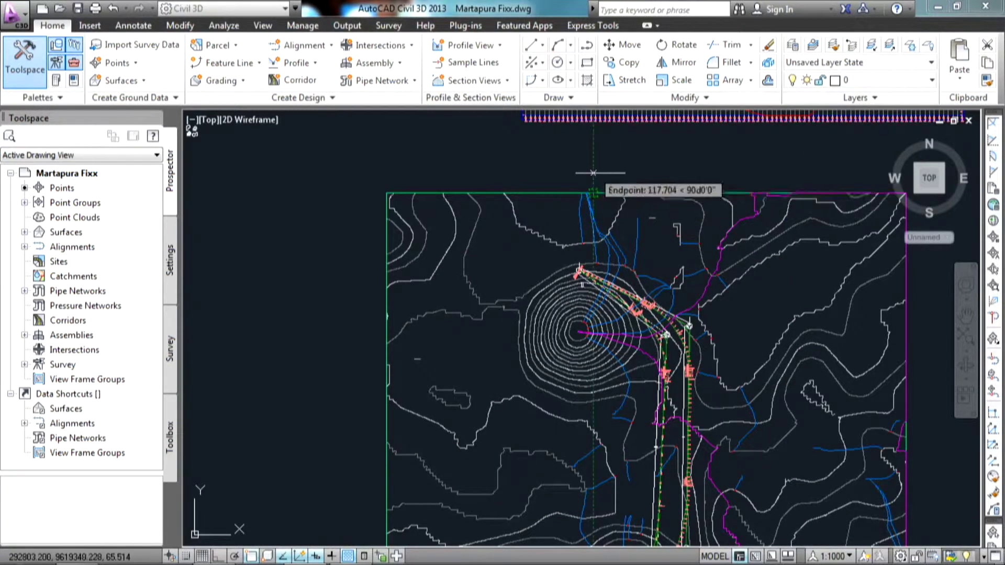
scroll(634, 171, "up", 2)
mouse_move(633, 171)
middle_mouse_down()
mouse_move(576, 213)
mouse_move(572, 204)
middle_mouse_up()
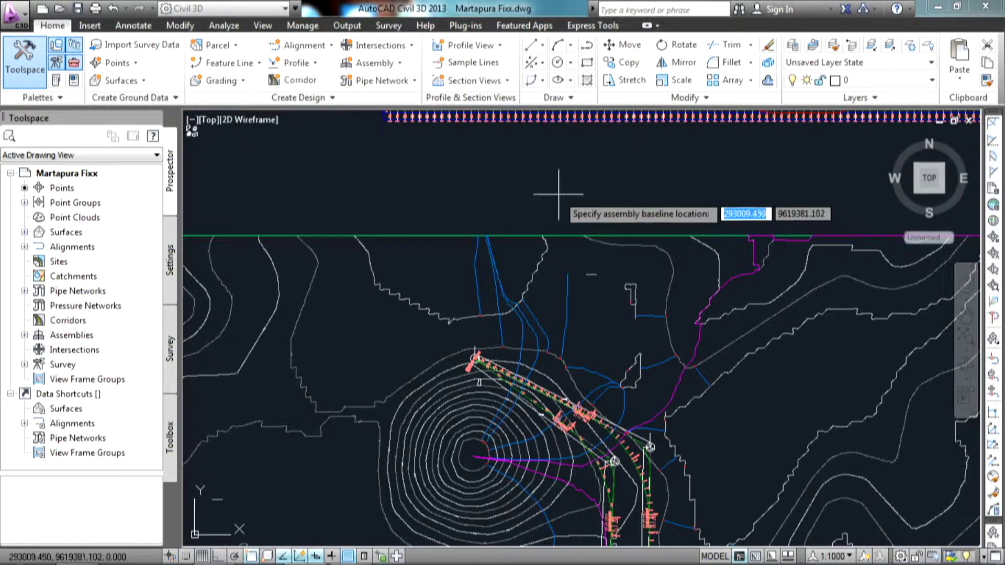
scroll(552, 194, "up", 2)
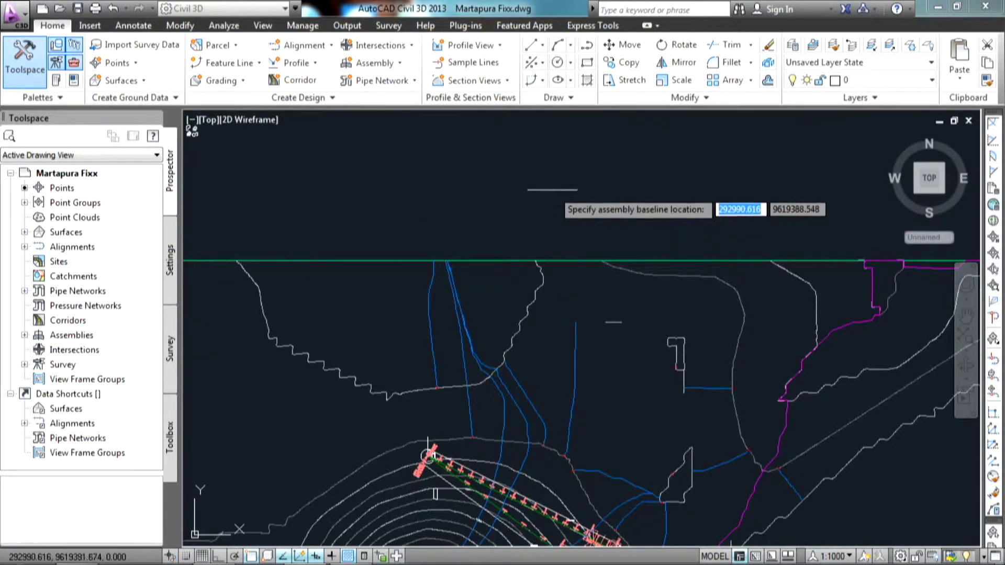
left_click(553, 187)
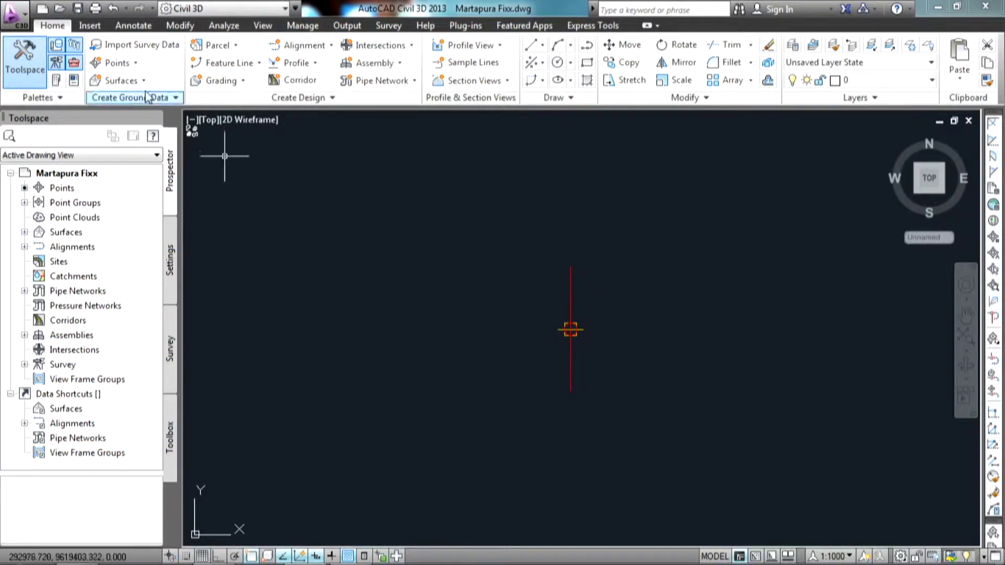
Step: Attach a metric CrownedLane subassembly to the assembly's baseline marker
left_click(59, 83)
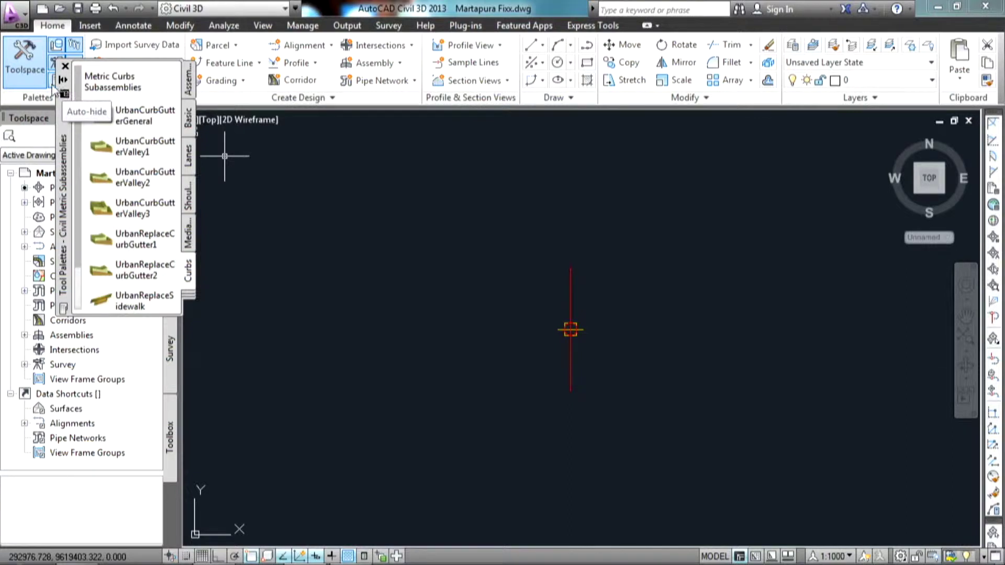
left_click(189, 157)
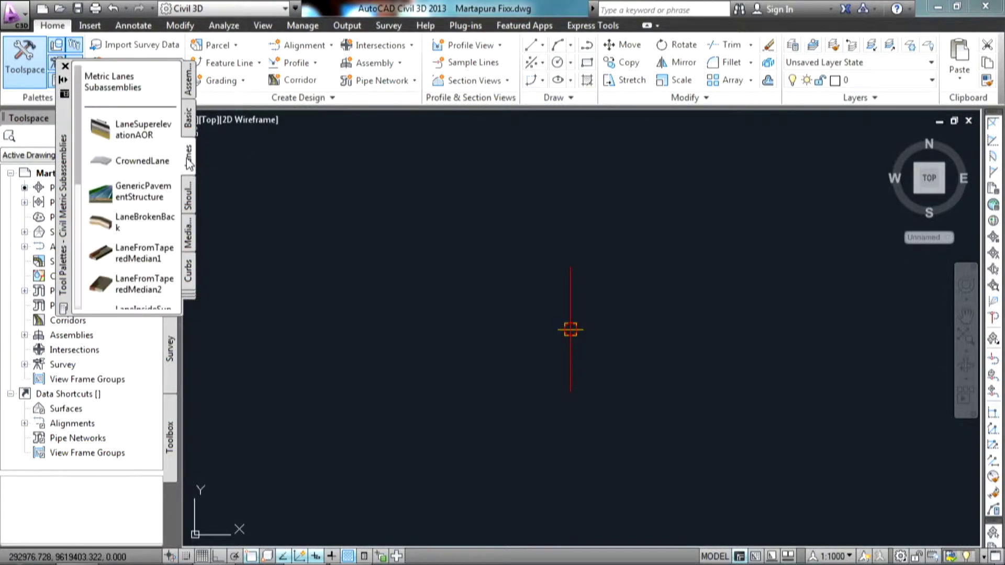
left_click(156, 162)
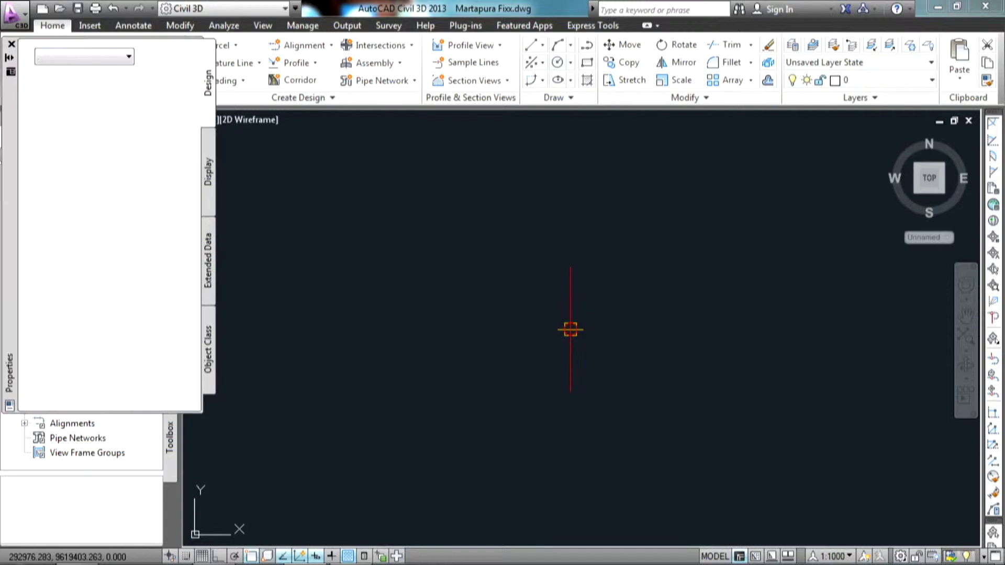
left_click(571, 325)
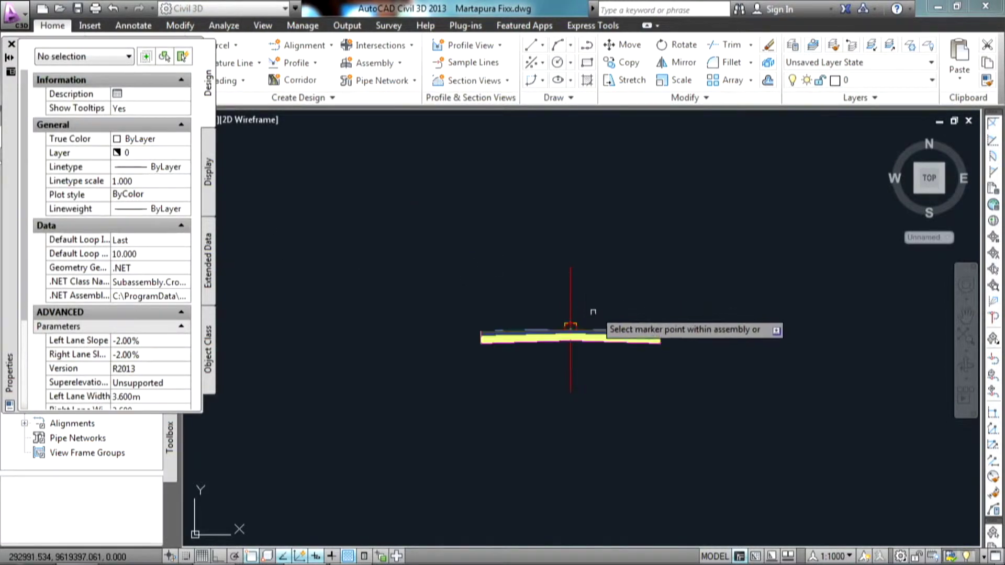
scroll(593, 312, "up", 3)
scroll(618, 354, "down", 2)
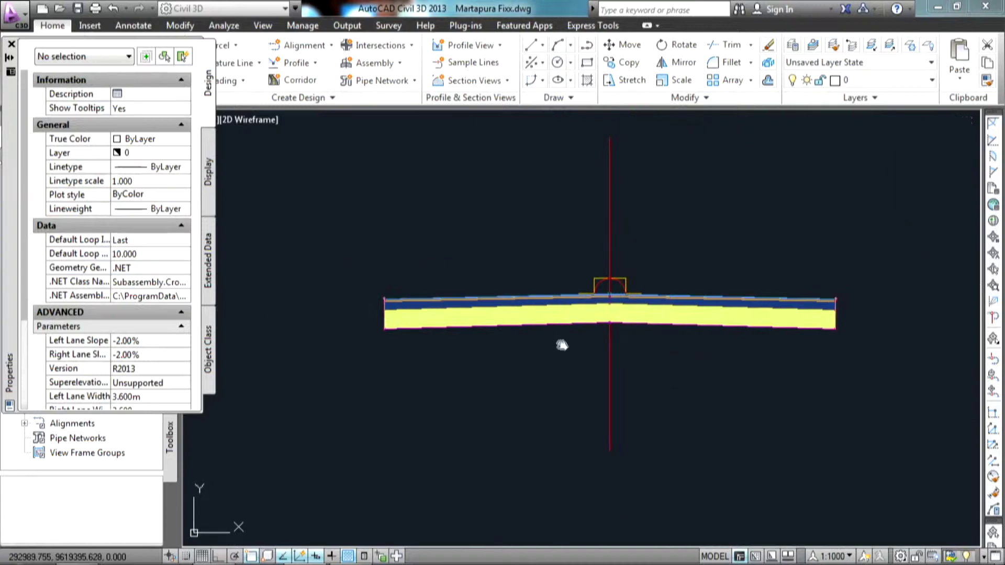
middle_click_drag(562, 345, 538, 343)
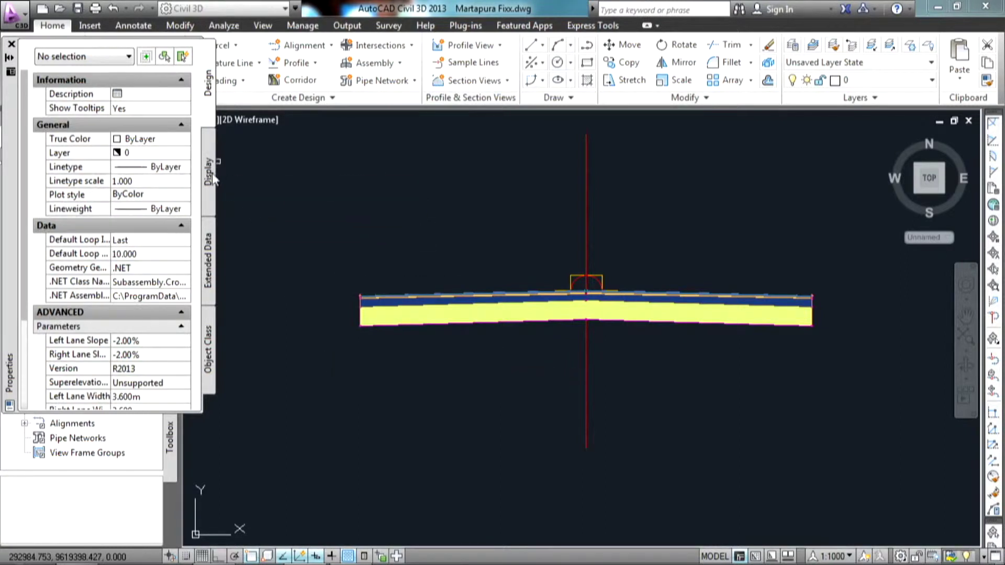
Step: Attach a BasicLane subassembly with side Right to the top outer edge of the crowned lane's right side
mouse_move(119, 117)
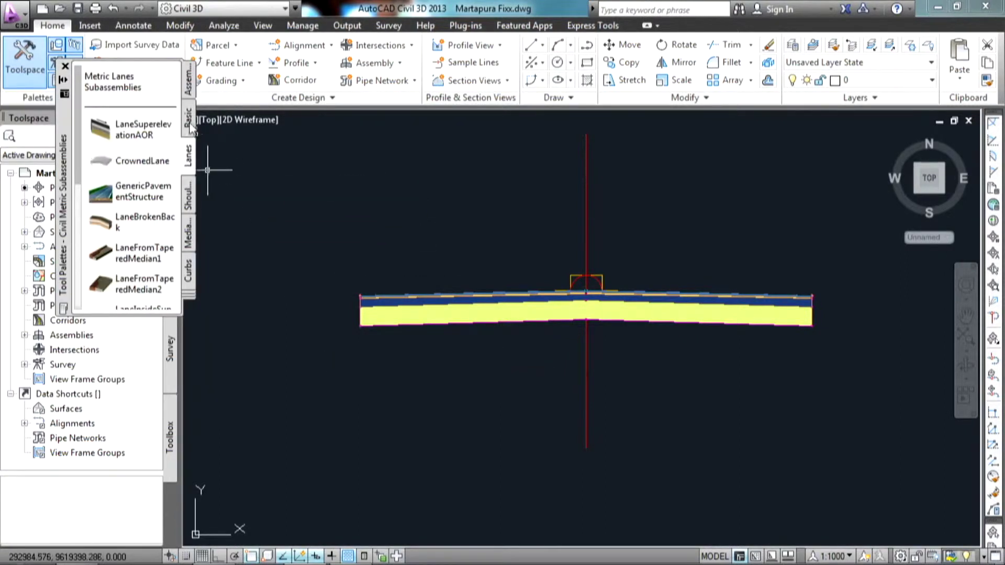
left_click(186, 130)
left_click(131, 130)
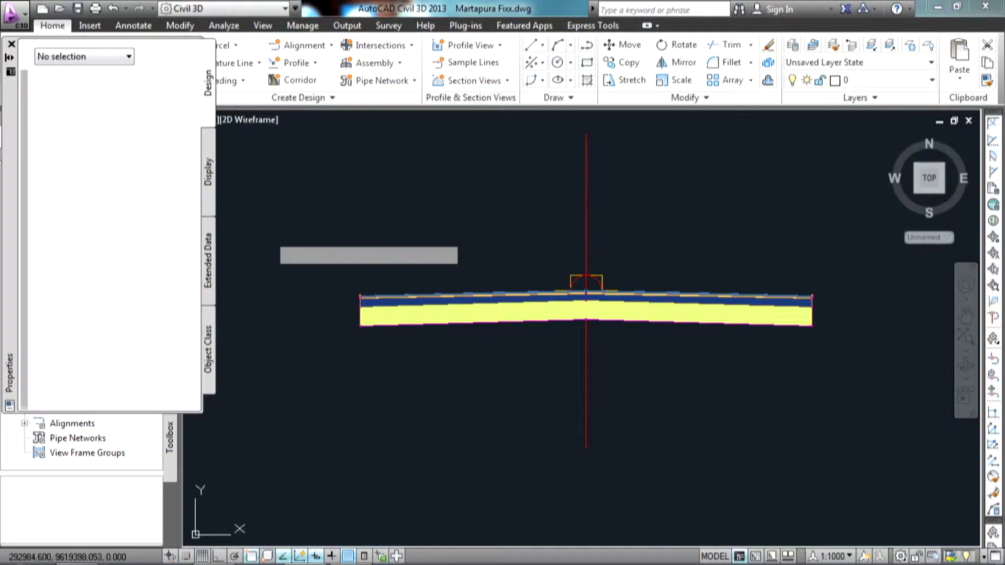
scroll(361, 298, "up", 6)
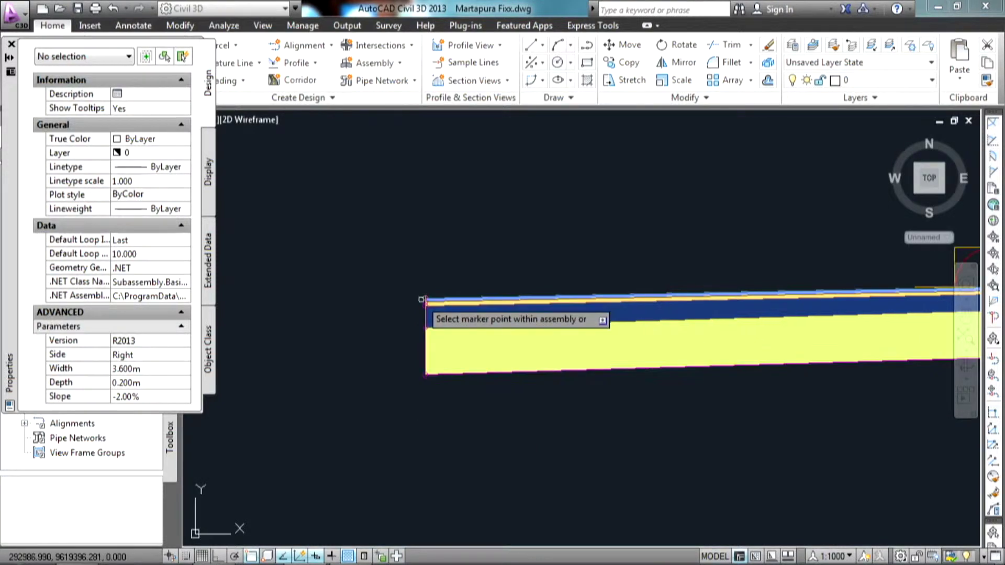
scroll(426, 298, "down", 4)
middle_click_drag(426, 298, 354, 310)
scroll(354, 310, "down", 2)
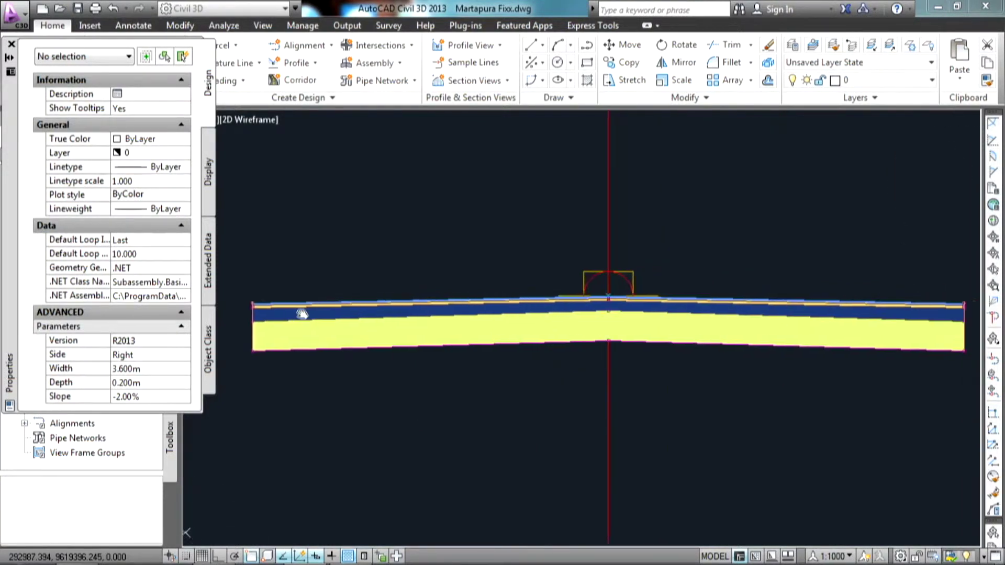
scroll(410, 341, "up", 1)
scroll(864, 323, "up", 4)
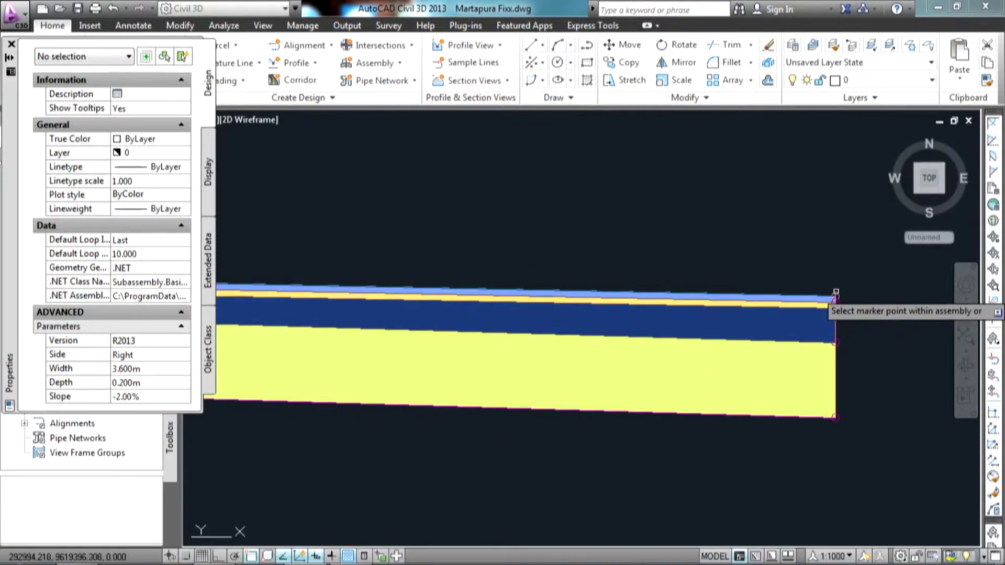
scroll(734, 344, "down", 2)
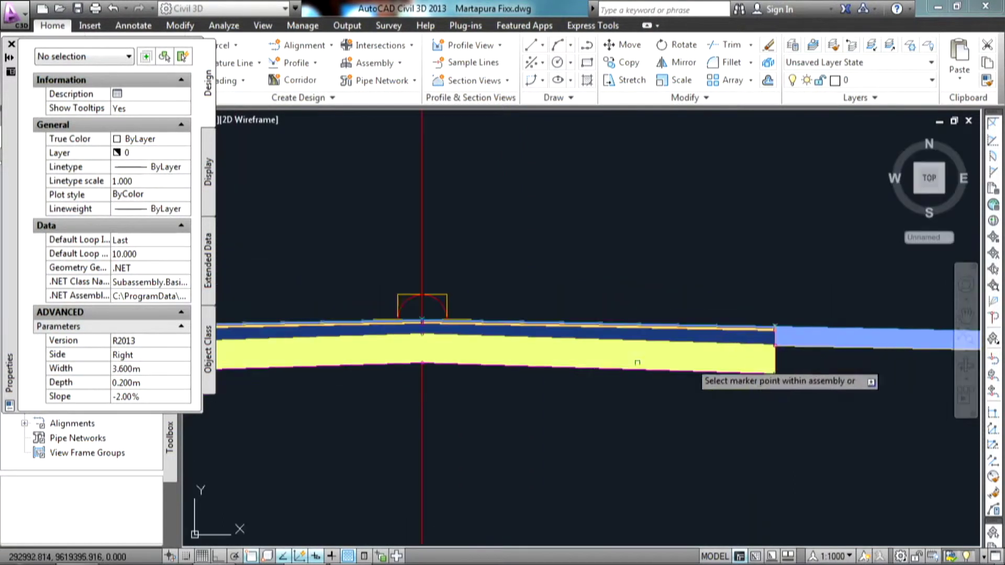
middle_click_drag(735, 344, 926, 344)
Step: Set the BasicLane side to Left and attach it to the top outer edge of the crowned lane's left side
left_click(138, 359)
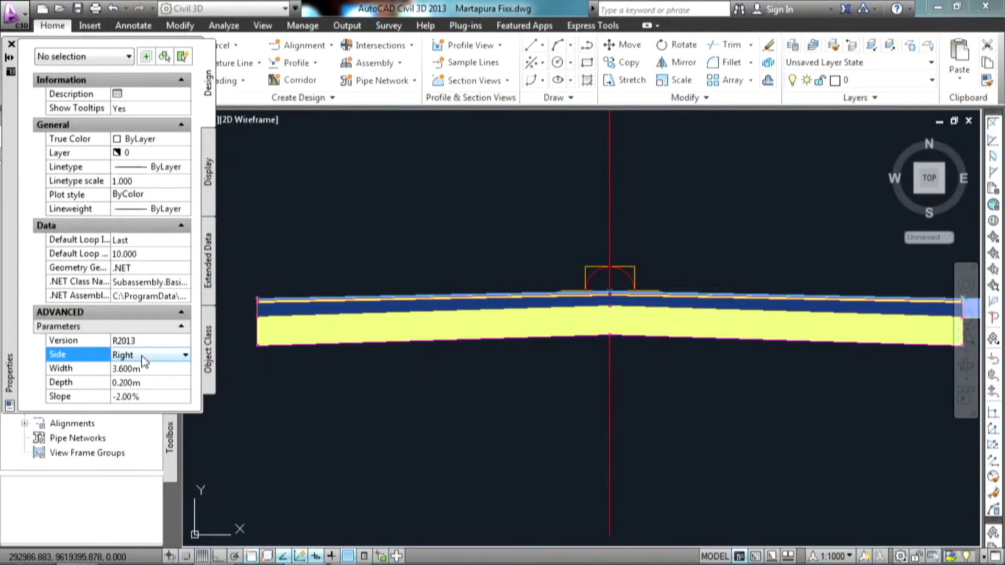
left_click(139, 359)
left_click(134, 382)
scroll(256, 300, "up", 5)
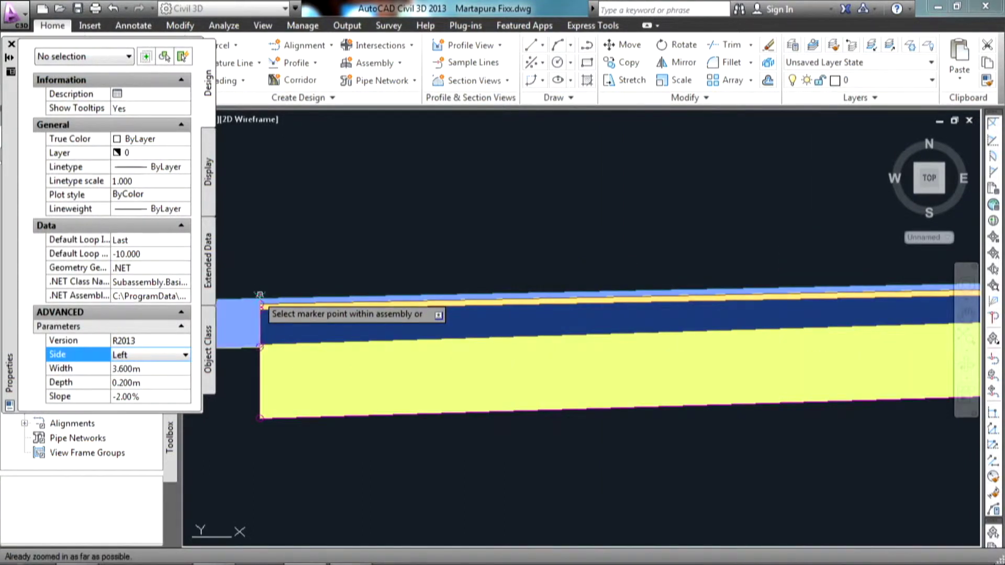
scroll(257, 295, "down", 3)
scroll(379, 245, "down", 2)
scroll(379, 245, "up", 1)
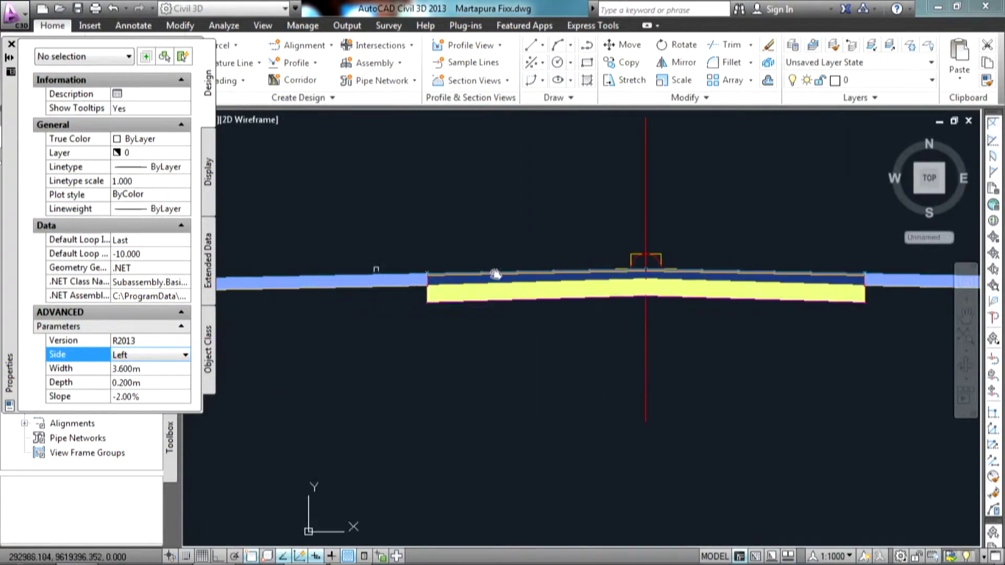
scroll(520, 257, "down", 2)
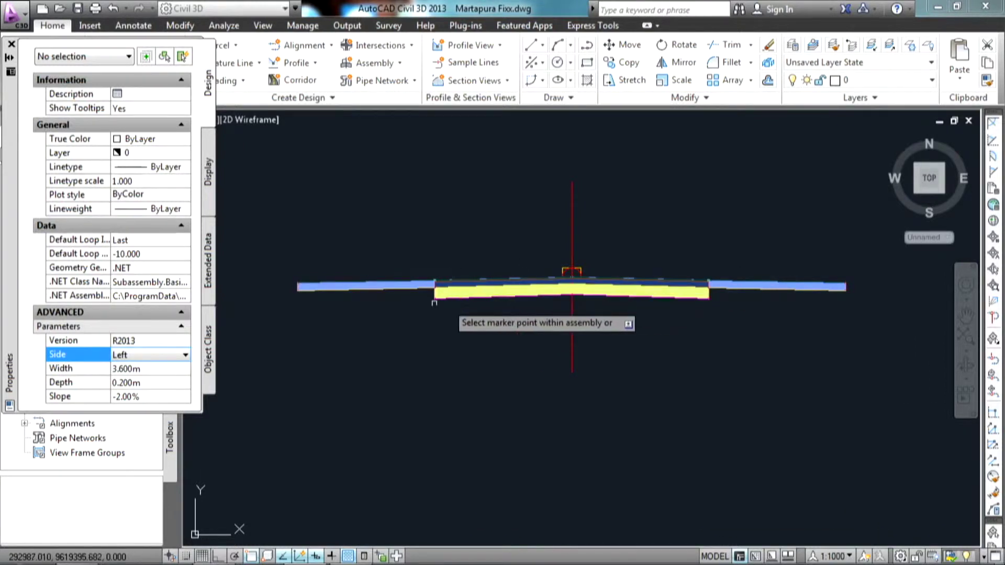
scroll(351, 297, "up", 2)
middle_click_drag(409, 330, 479, 330)
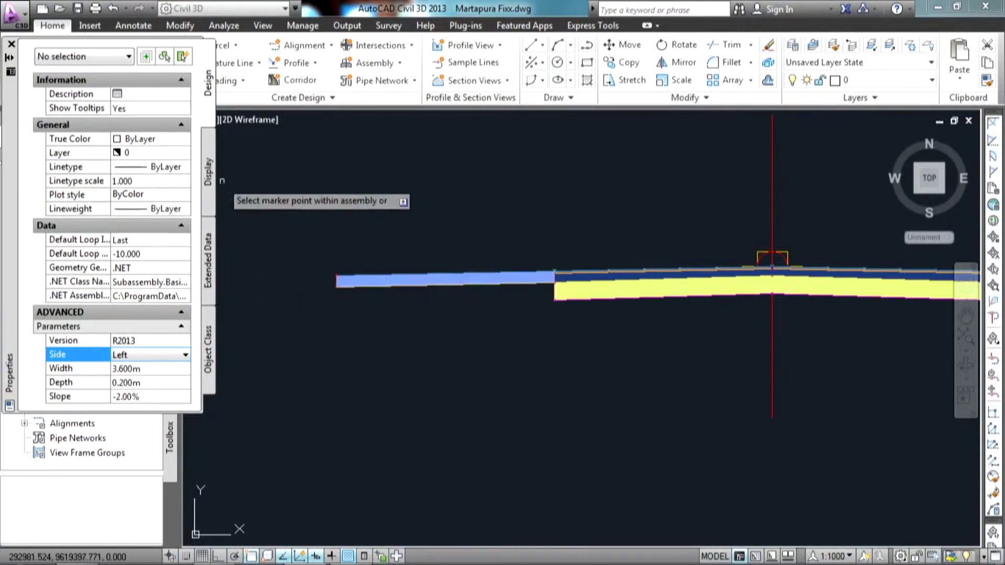
key("Escape")
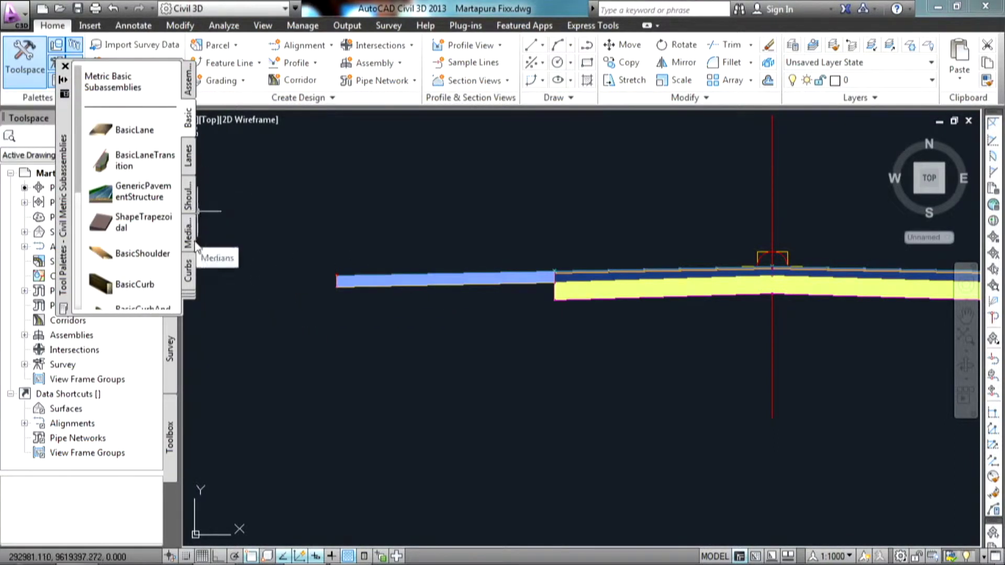
Step: Attach an UrbanCurbGutterGeneral subassembly with side Left to the top outer edge of the left basic lane
left_click(191, 270)
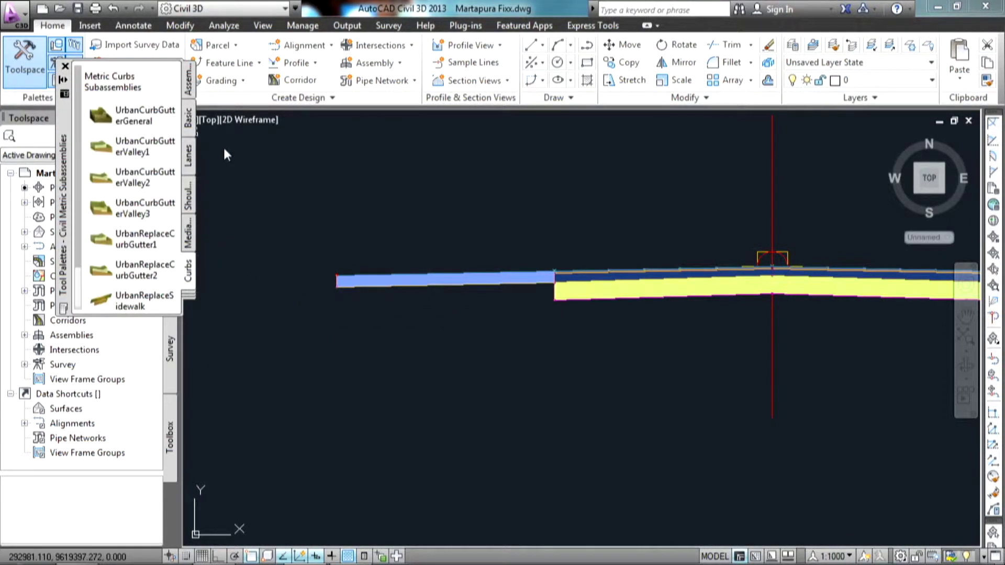
left_click(139, 117)
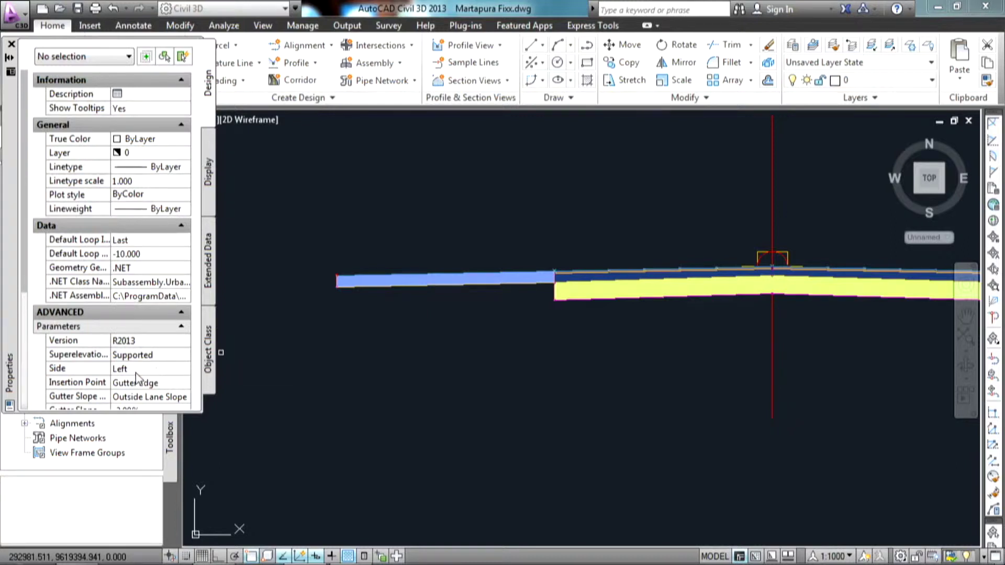
scroll(338, 283, "up", 5)
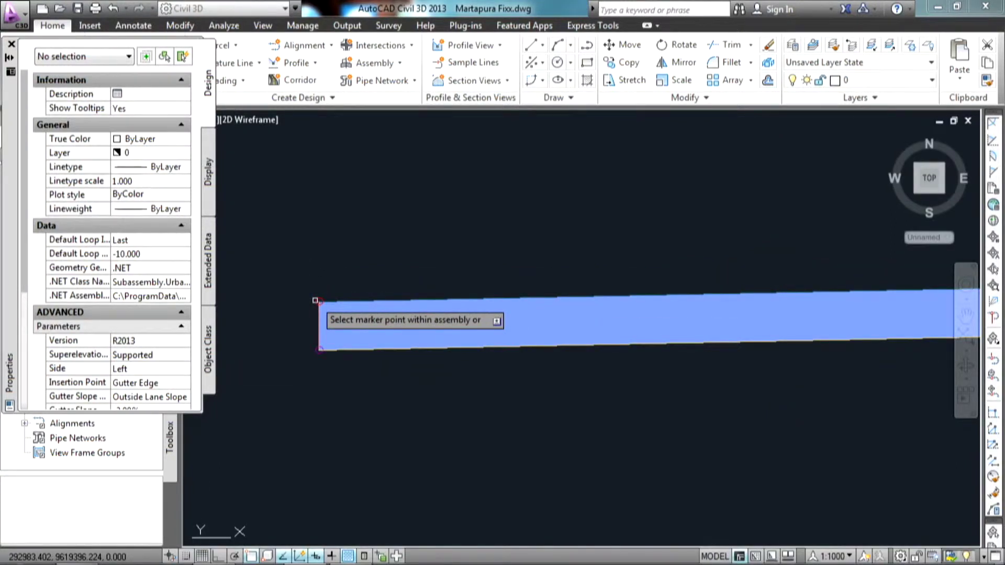
left_click(319, 301)
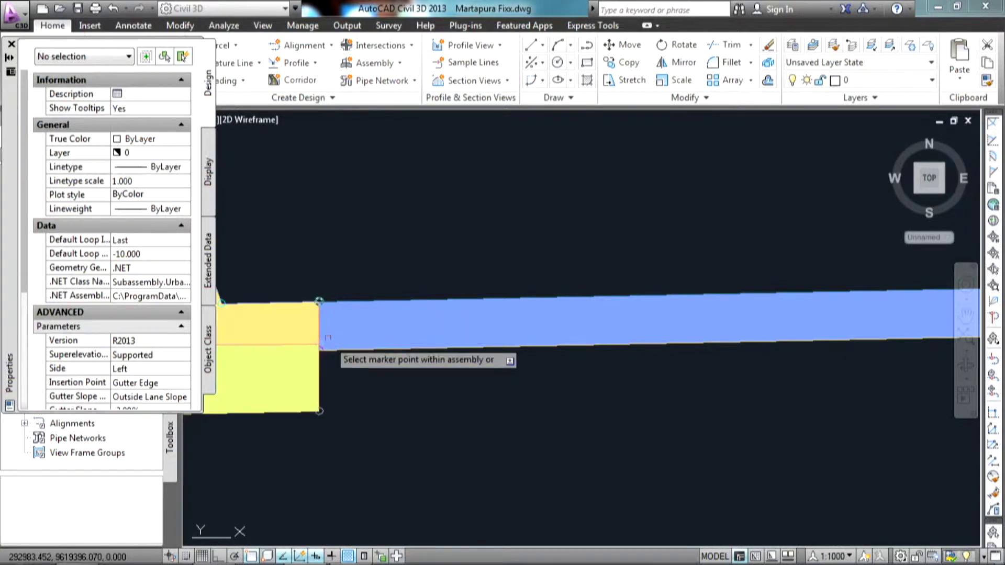
scroll(335, 367, "down", 4)
scroll(366, 382, "up", 6)
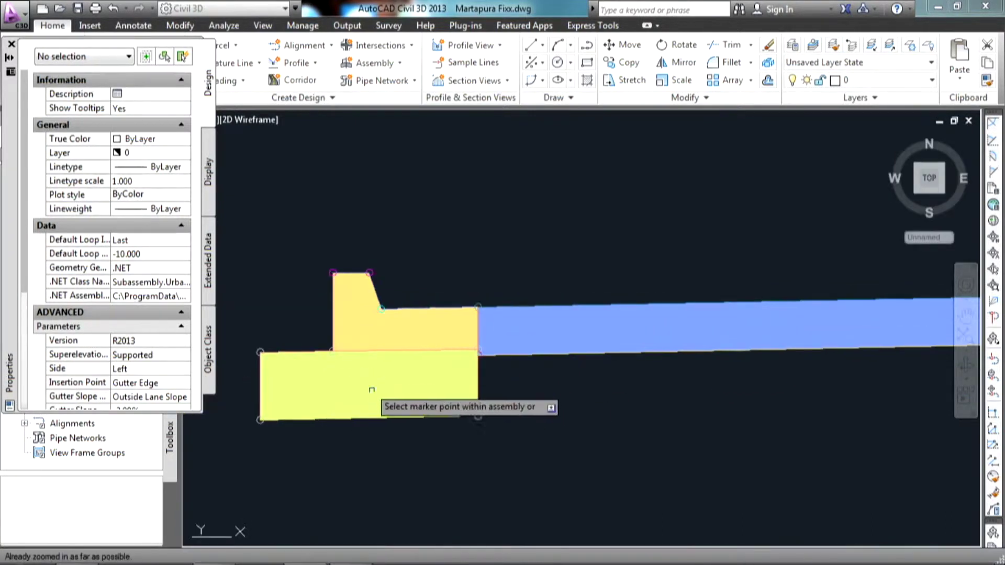
key("Return")
left_click(452, 474)
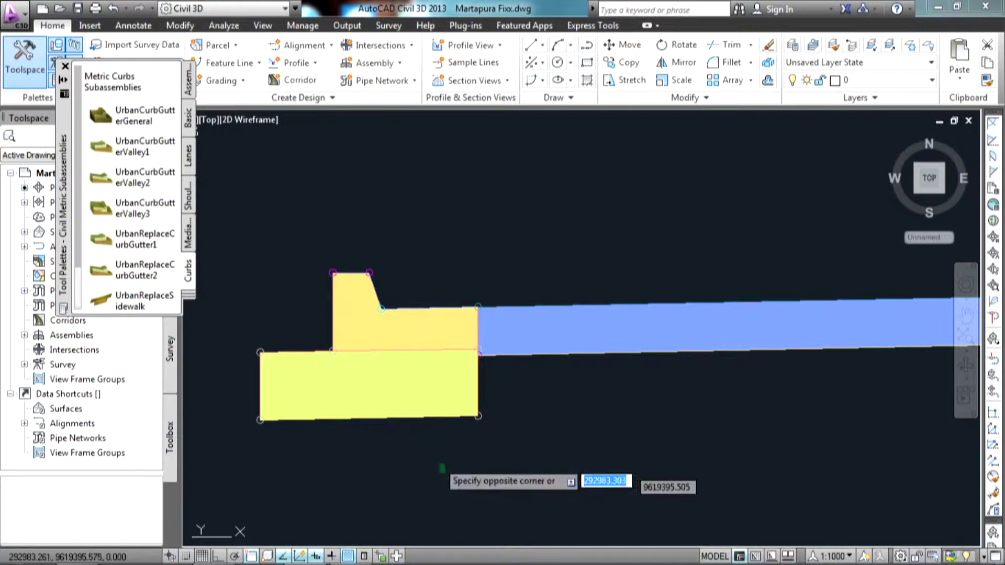
left_click(304, 238)
scroll(402, 338, "up", 1)
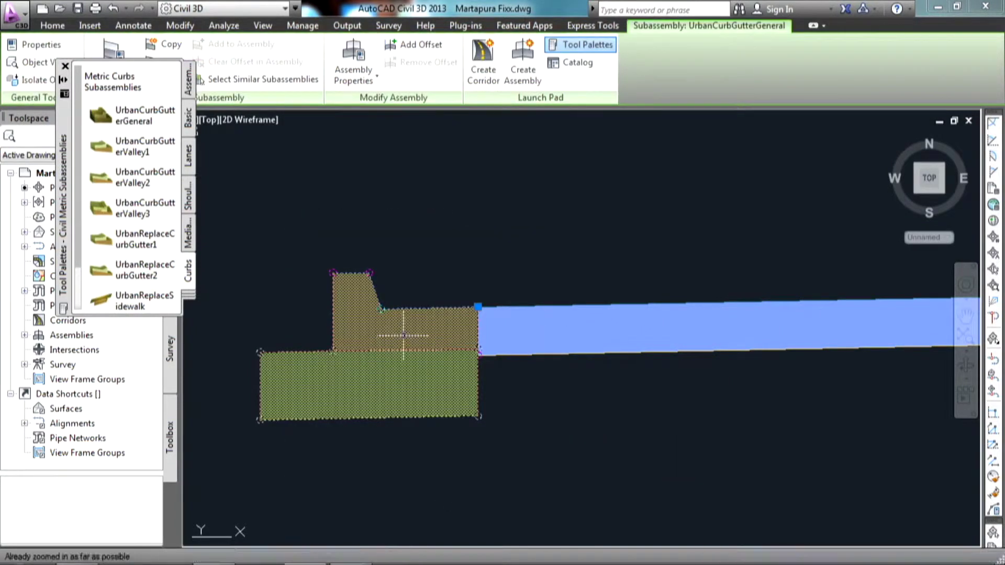
type("m")
key("Return")
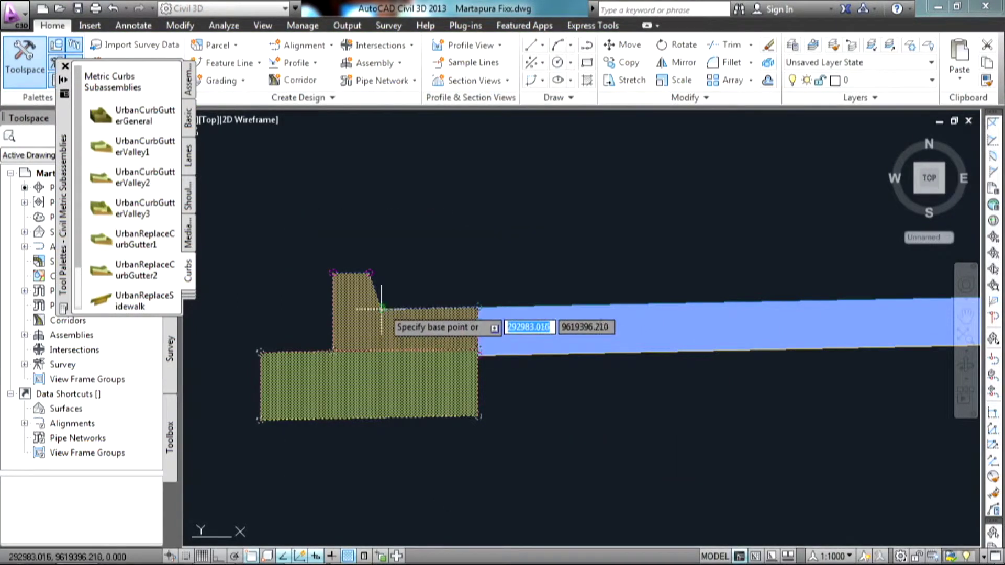
scroll(386, 311, "up", 1)
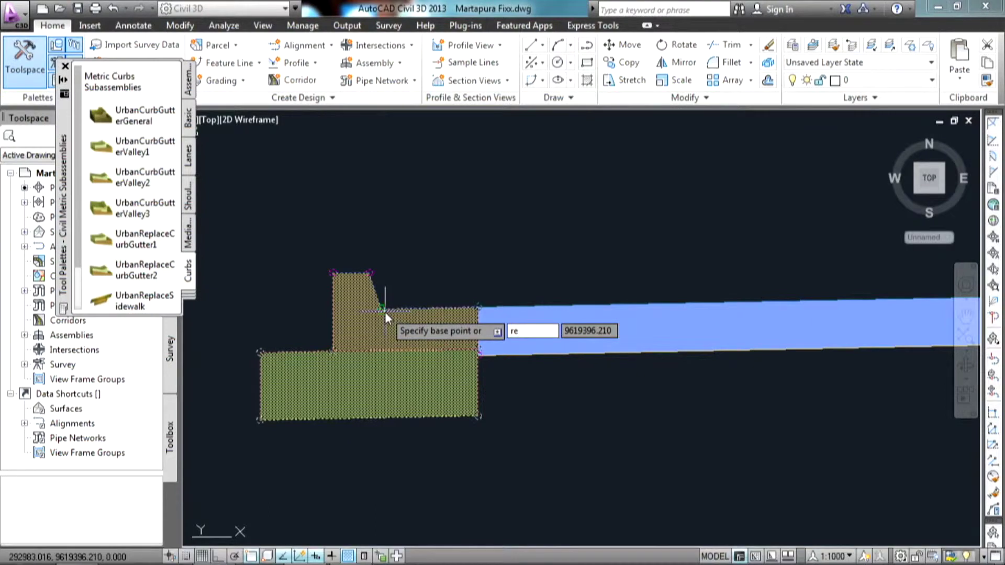
key("Escape")
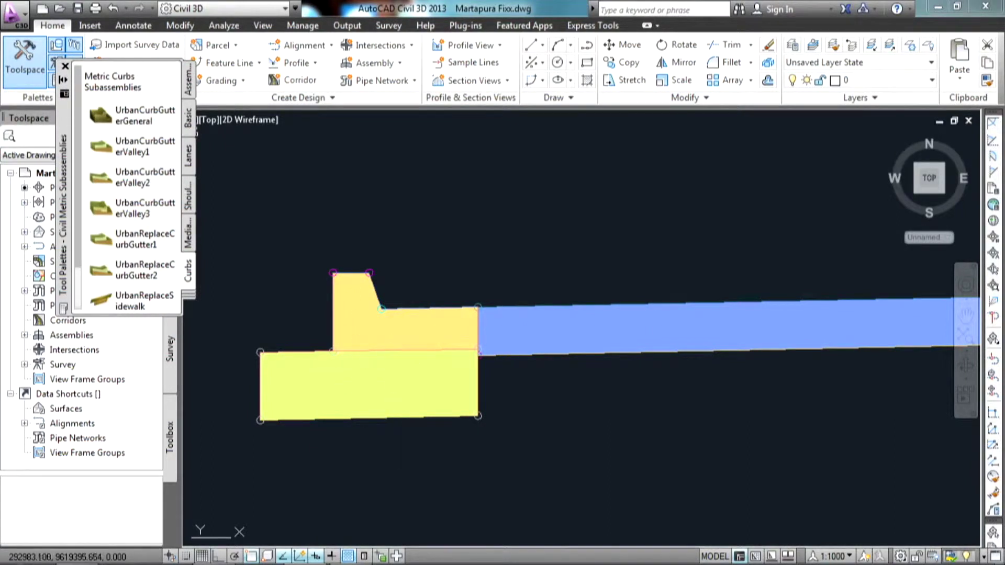
Step: Move the left curb and gutter from its flowline point to the bottom outer corner of the left basic lane
left_click(369, 445)
left_click(349, 281)
type("m")
key("Return")
scroll(379, 306, "up", 6)
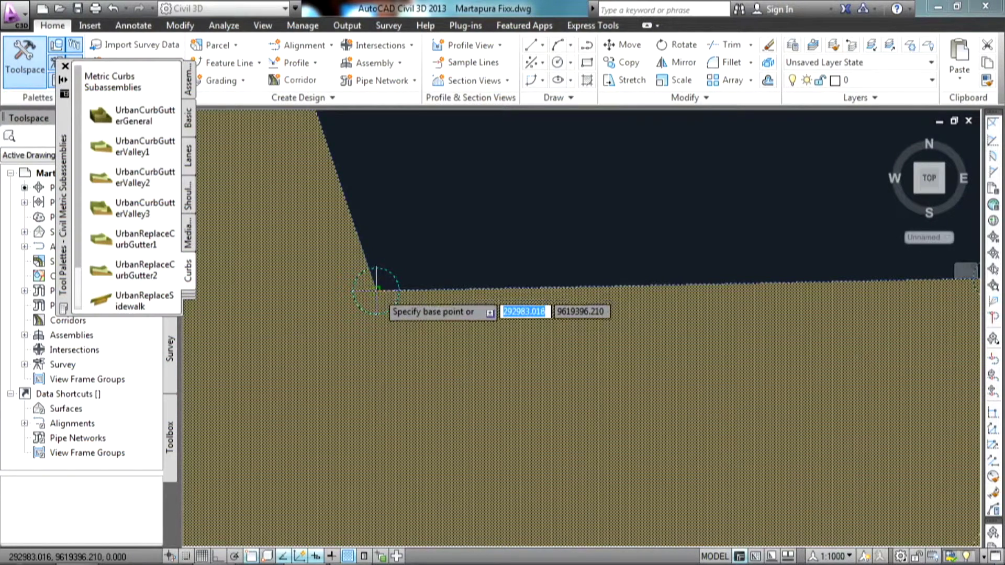
left_click(382, 288)
scroll(574, 468, "down", 5)
scroll(618, 466, "up", 10)
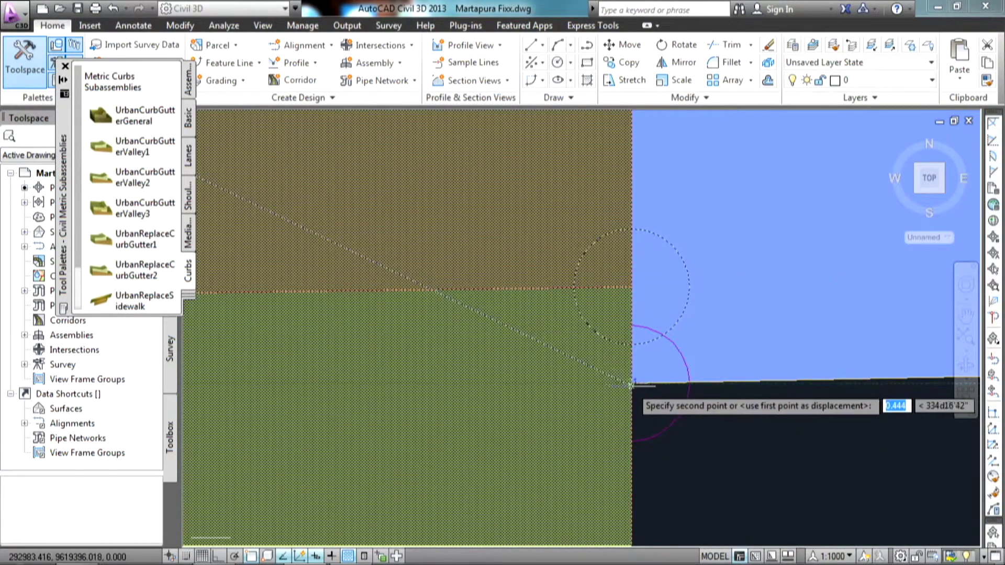
left_click(633, 383)
scroll(670, 409, "down", 6)
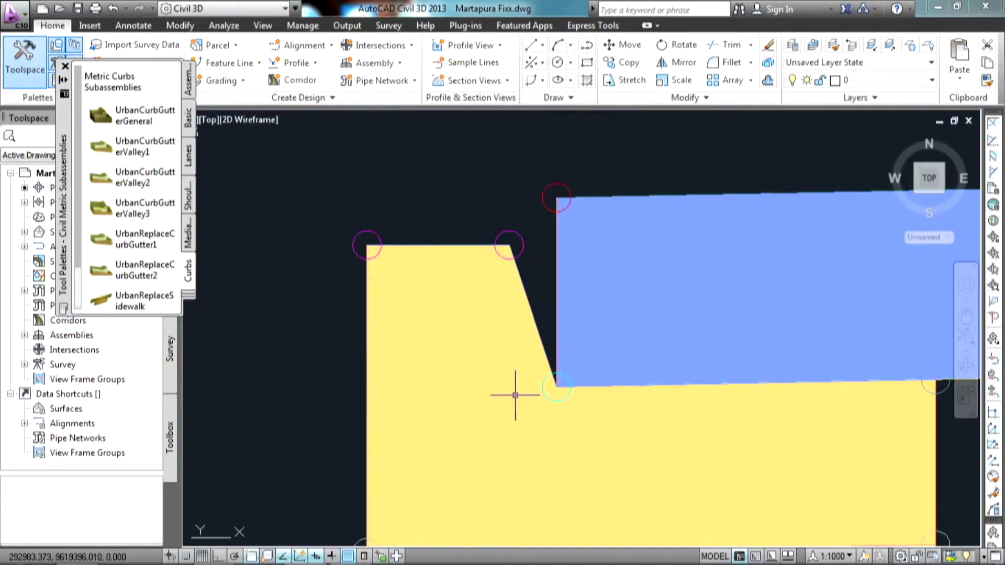
scroll(508, 330, "up", 2)
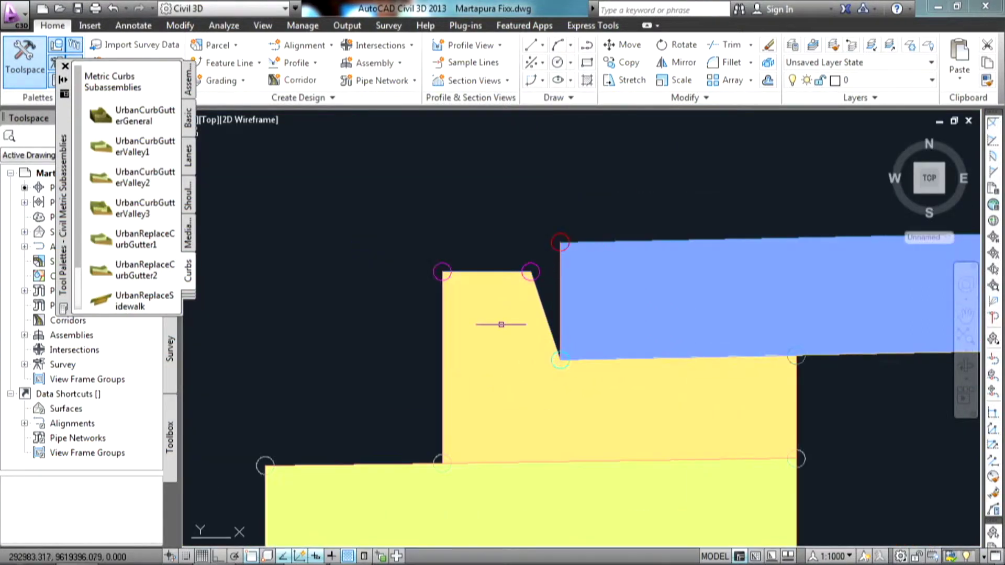
Step: Set Dimension F of the left curb and gutter subassembly to 0.2 m
left_click(470, 331)
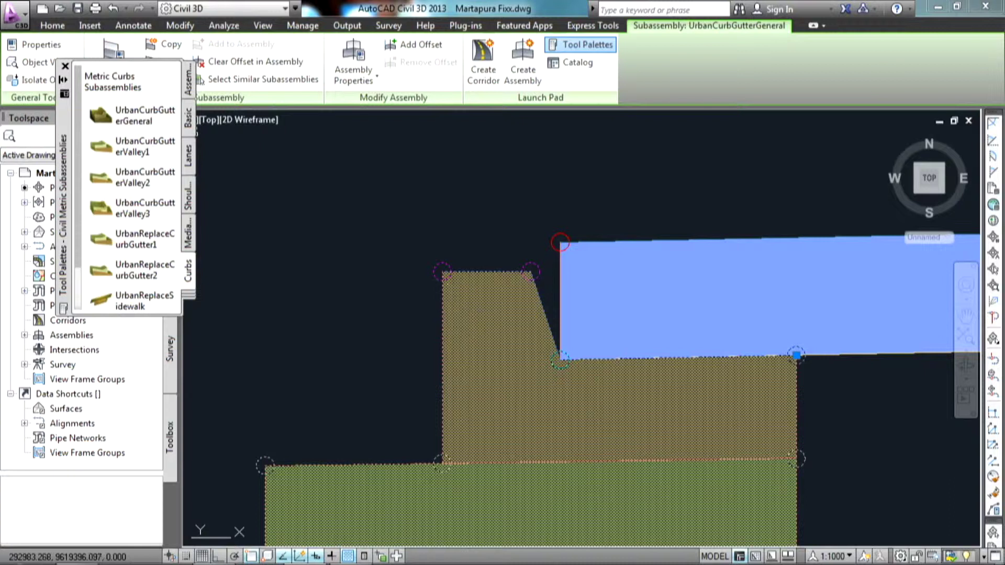
right_click(483, 316)
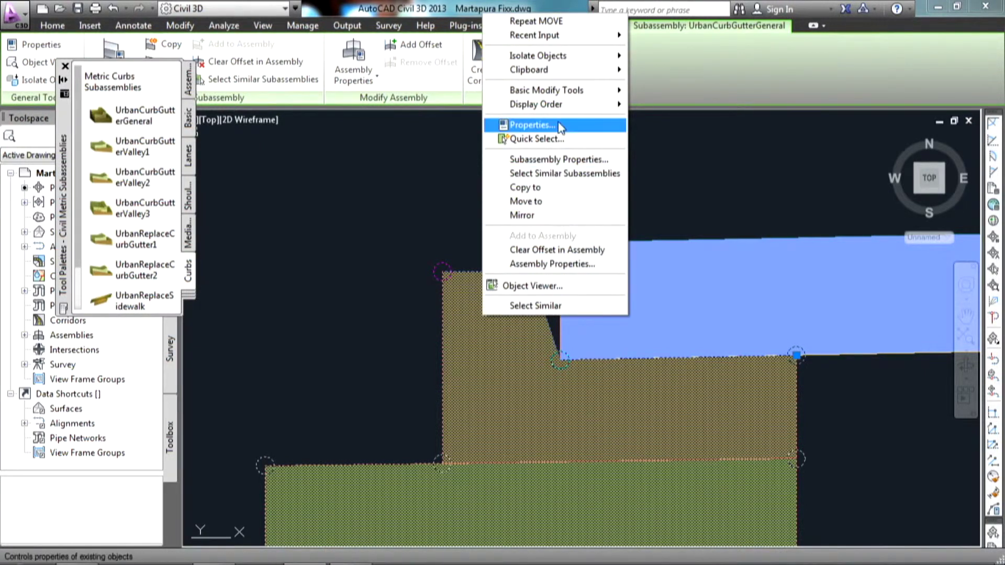
left_click(531, 124)
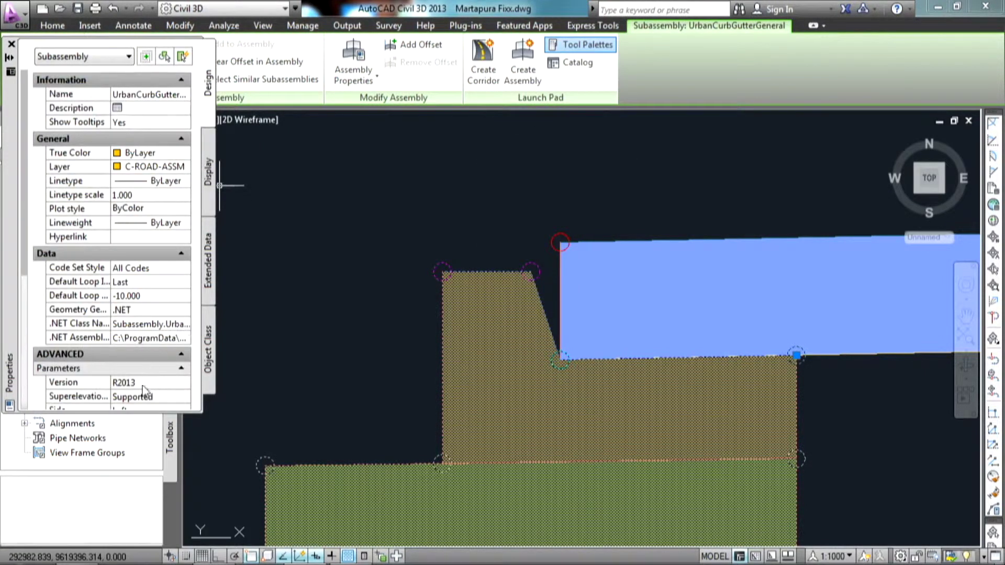
left_click(143, 395)
scroll(145, 386, "down", 5)
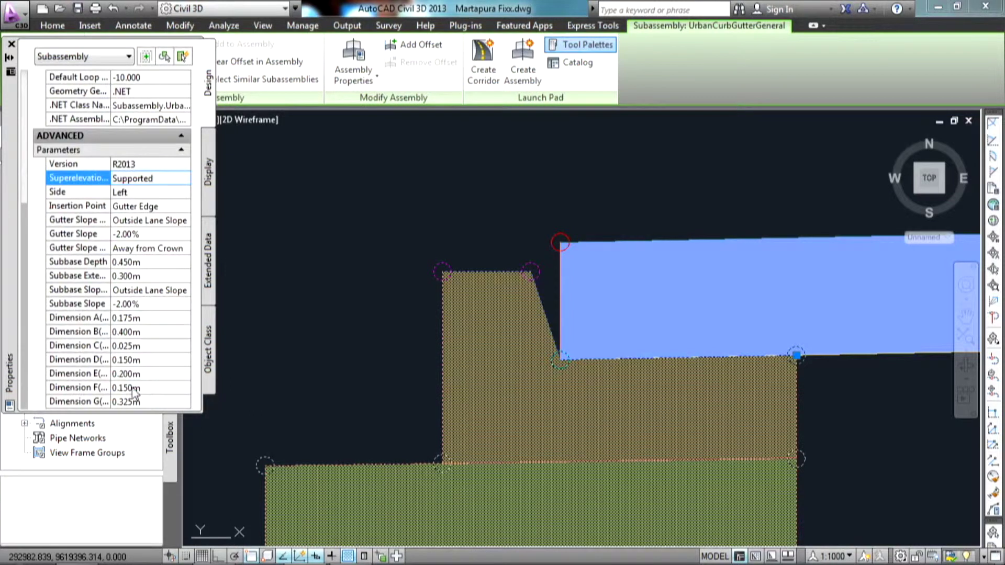
left_click(135, 388)
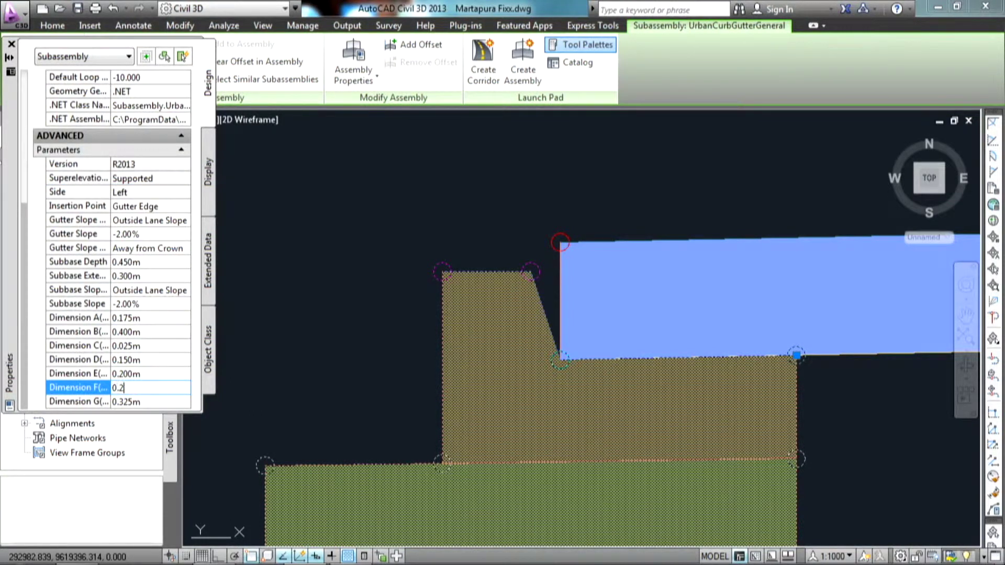
type("0.2")
left_click(128, 399)
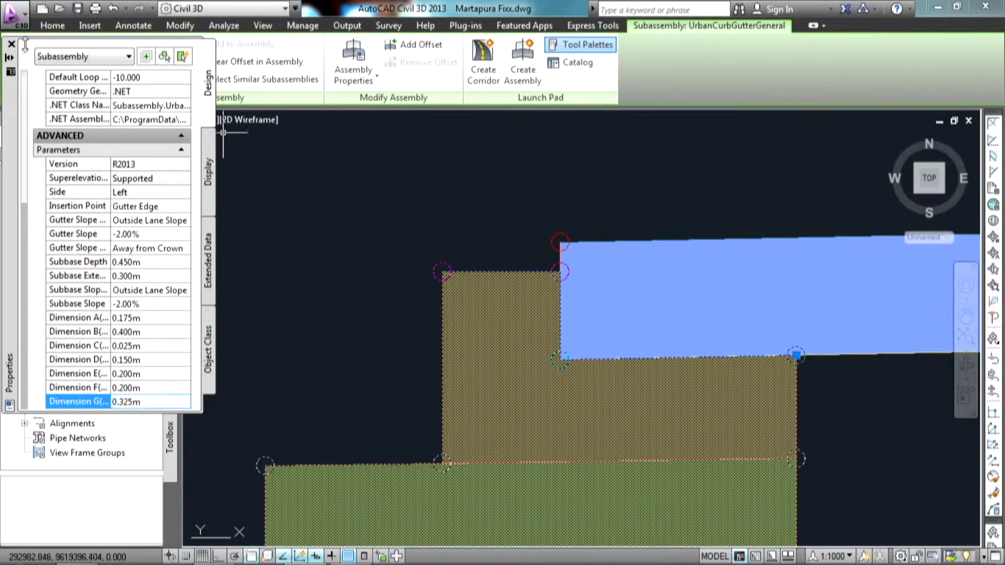
scroll(404, 281, "down", 2)
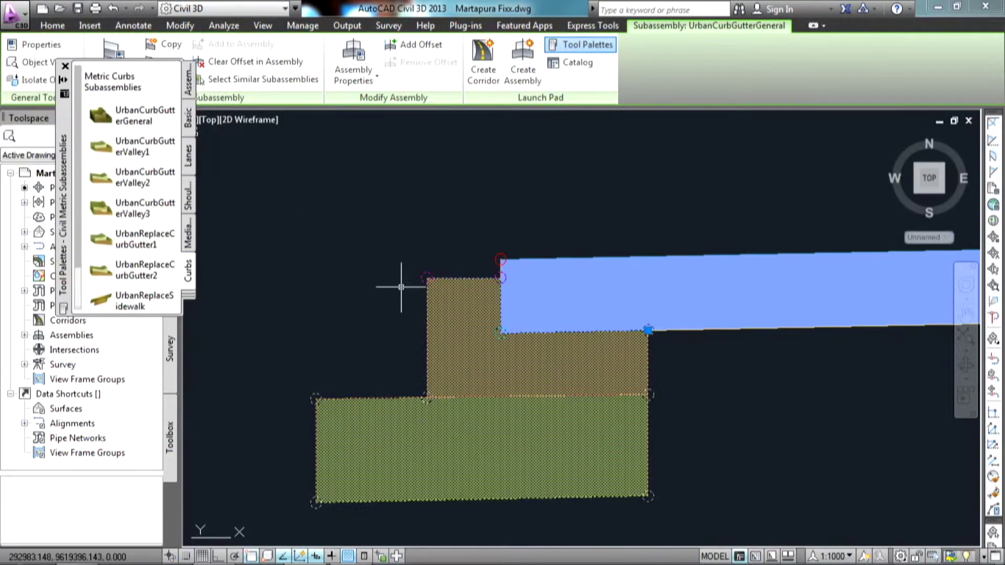
key("Escape")
Step: Draw a horizontal line 0.5 m long outward from the top outer corner of the left curb, with ortho on
scroll(445, 303, "down", 6)
scroll(602, 327, "down", 5)
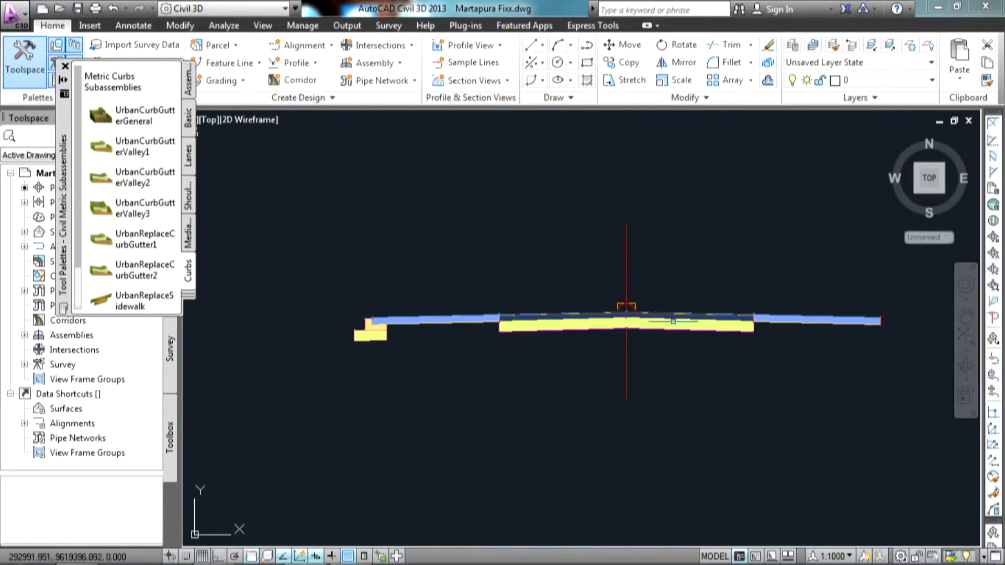
scroll(366, 331, "up", 4)
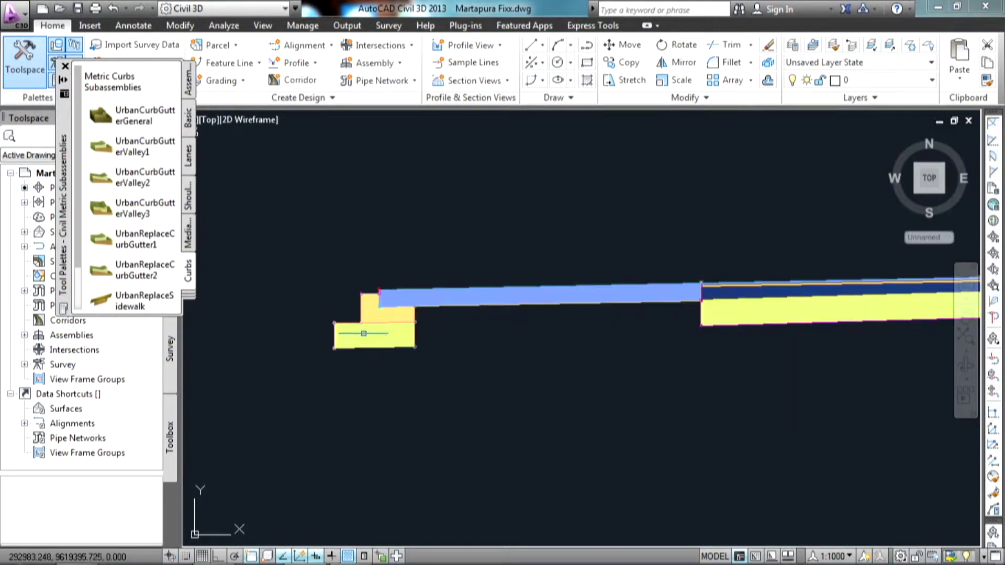
scroll(403, 348, "down", 2)
middle_click_drag(379, 339, 448, 341)
scroll(383, 324, "up", 2)
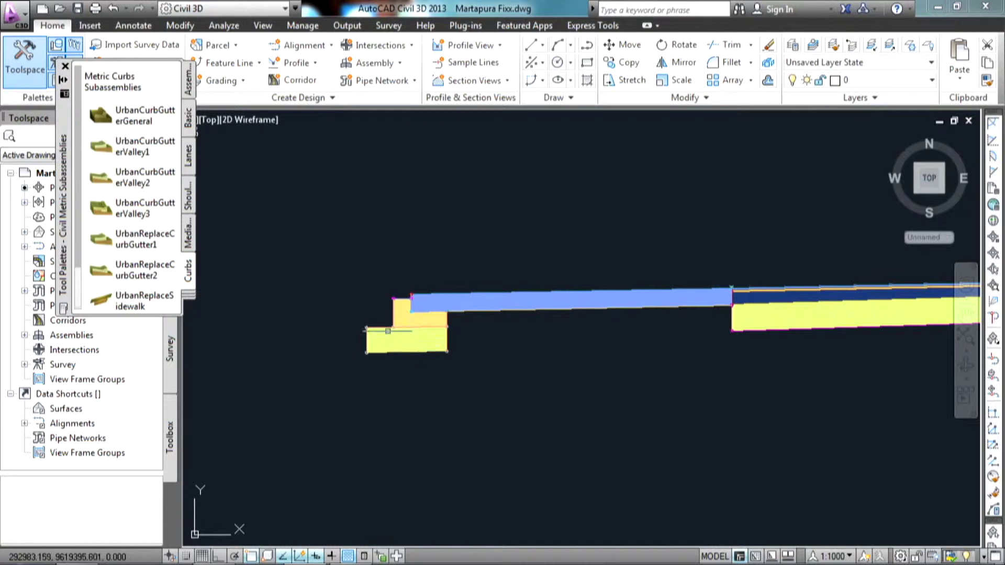
scroll(388, 300, "up", 2)
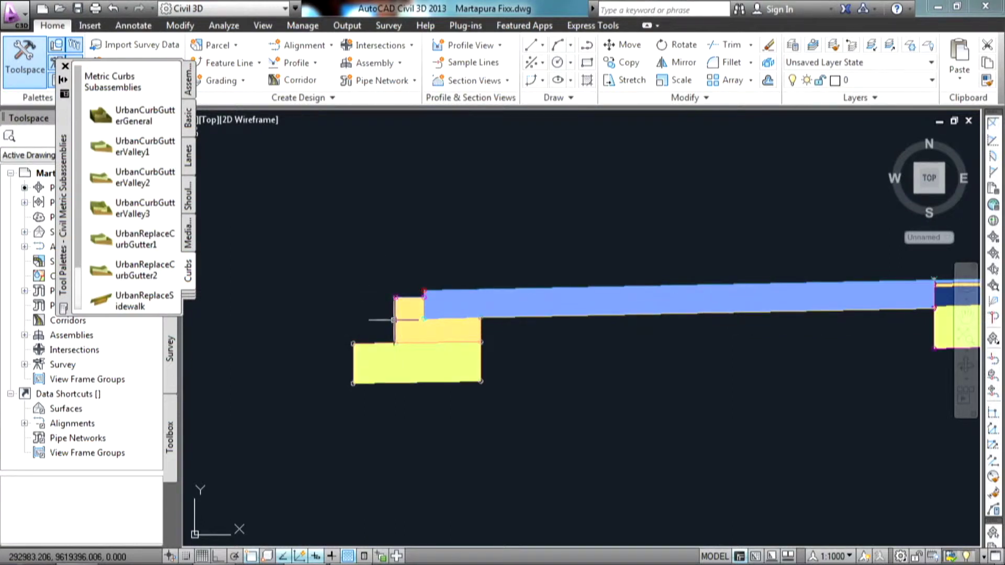
scroll(393, 320, "up", 2)
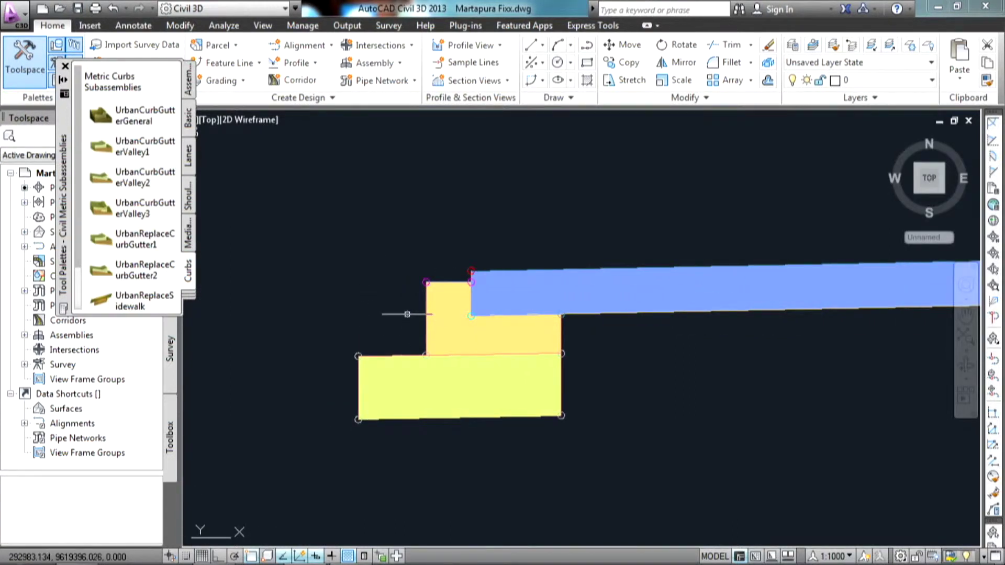
key("Return")
scroll(414, 306, "up", 8)
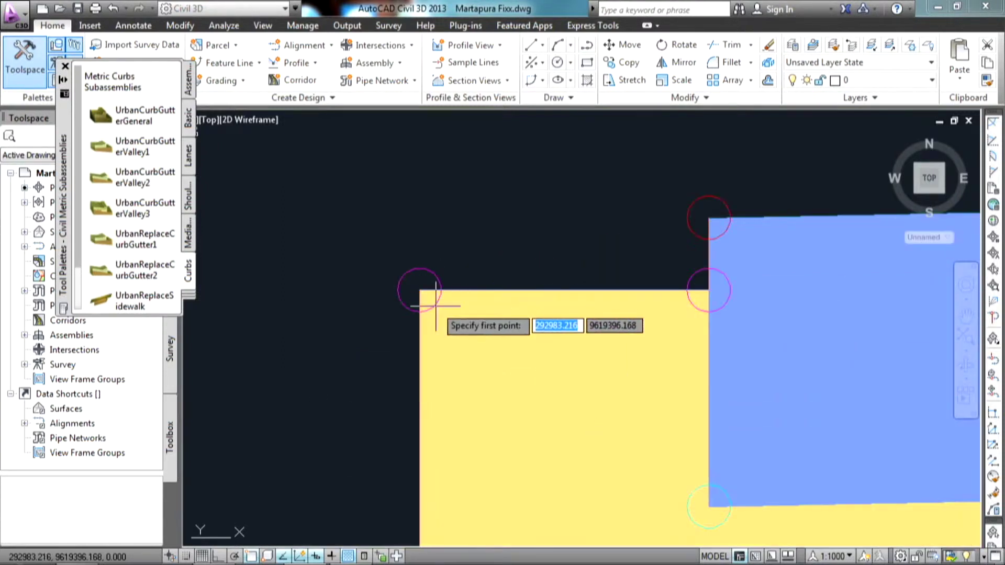
left_click(420, 291)
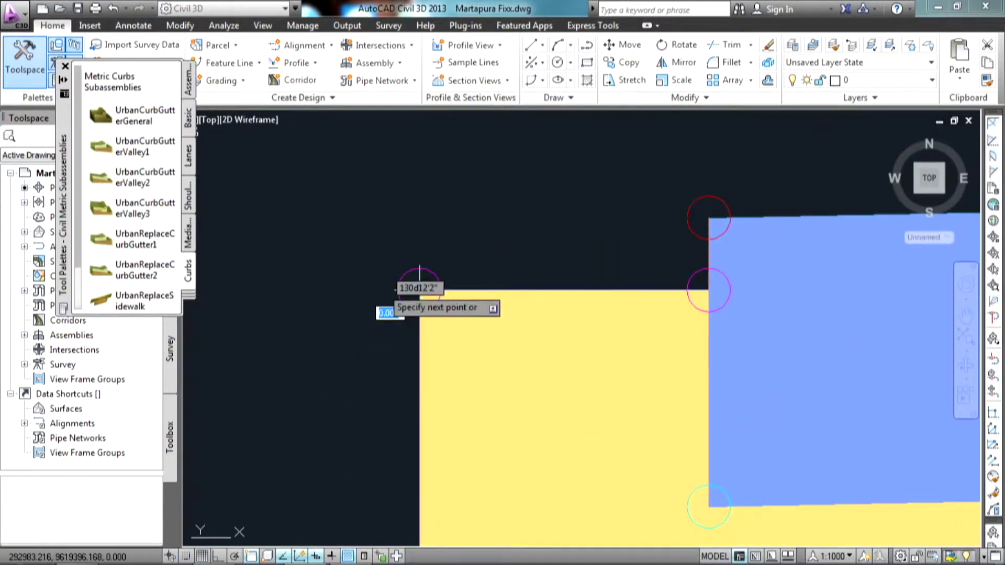
key("F8")
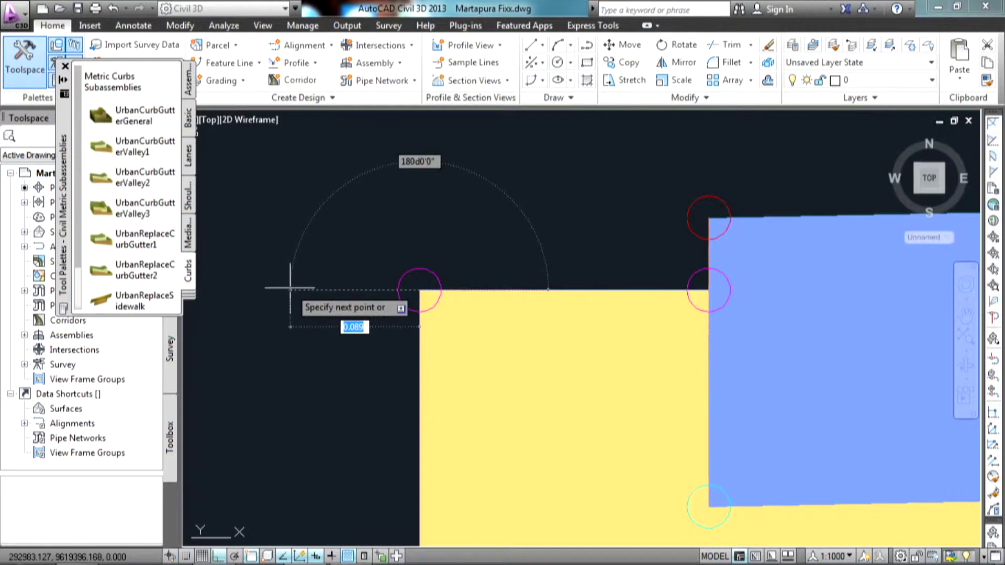
type("8.5")
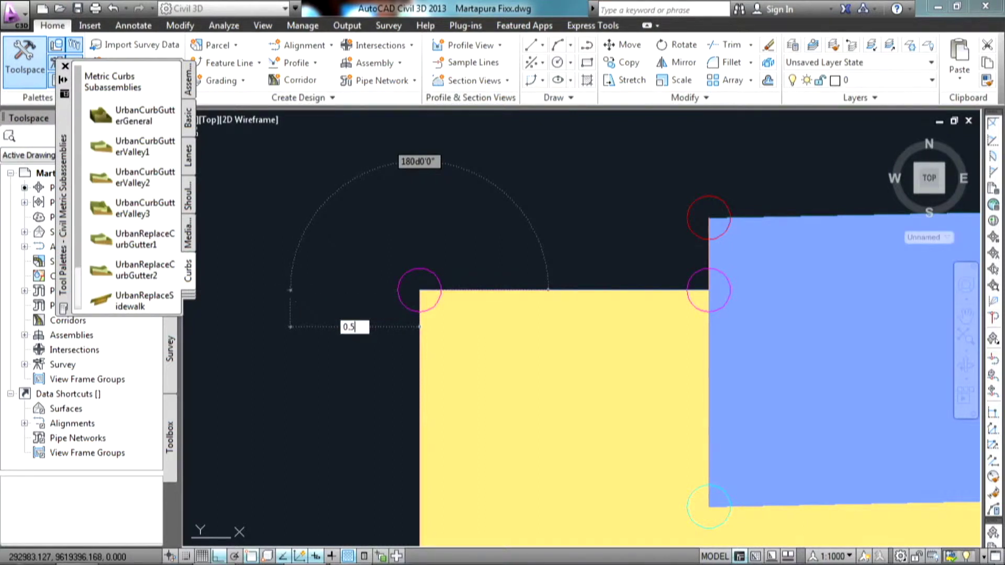
key("Return")
scroll(293, 330, "down", 6)
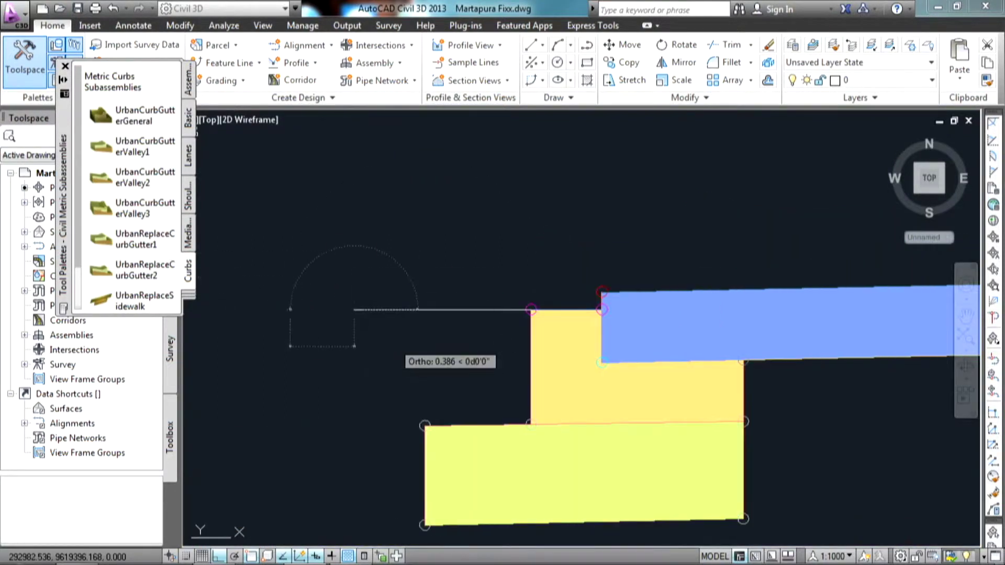
middle_click_drag(400, 355, 484, 335)
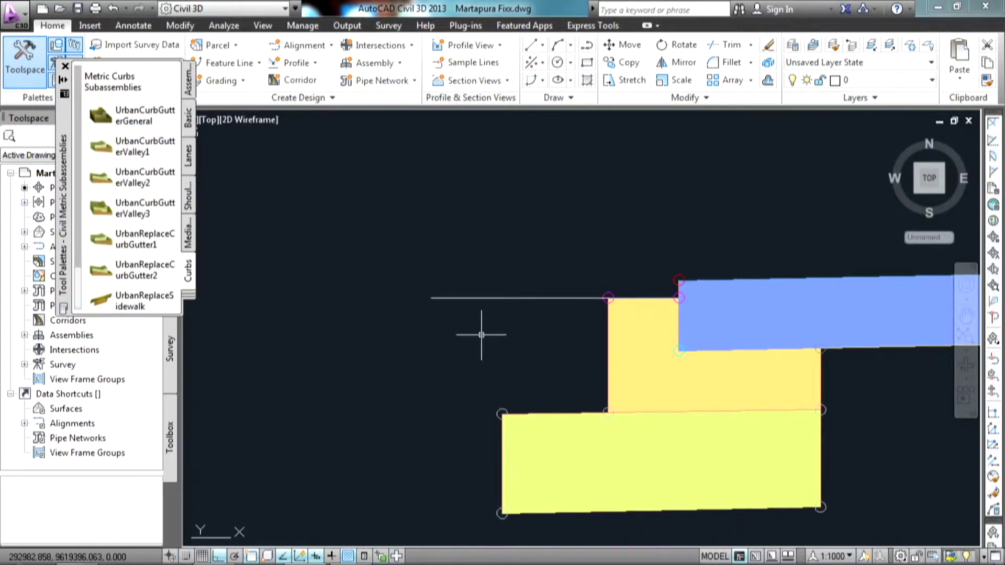
Step: Attach an UrbanSidewalk subassembly with side Left to the top outer corner of the left curb
scroll(302, 385, "down", 2)
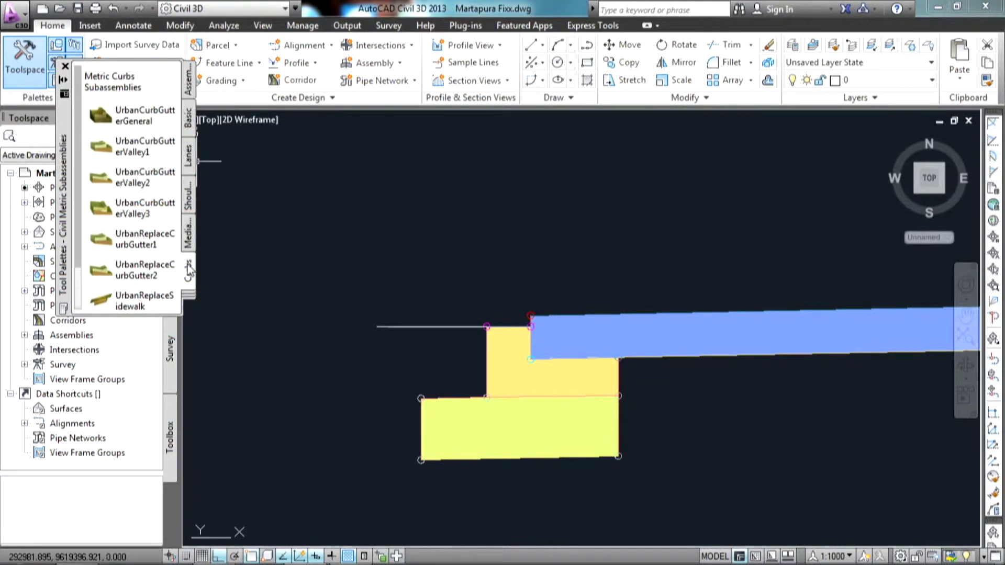
scroll(81, 293, "down", 3)
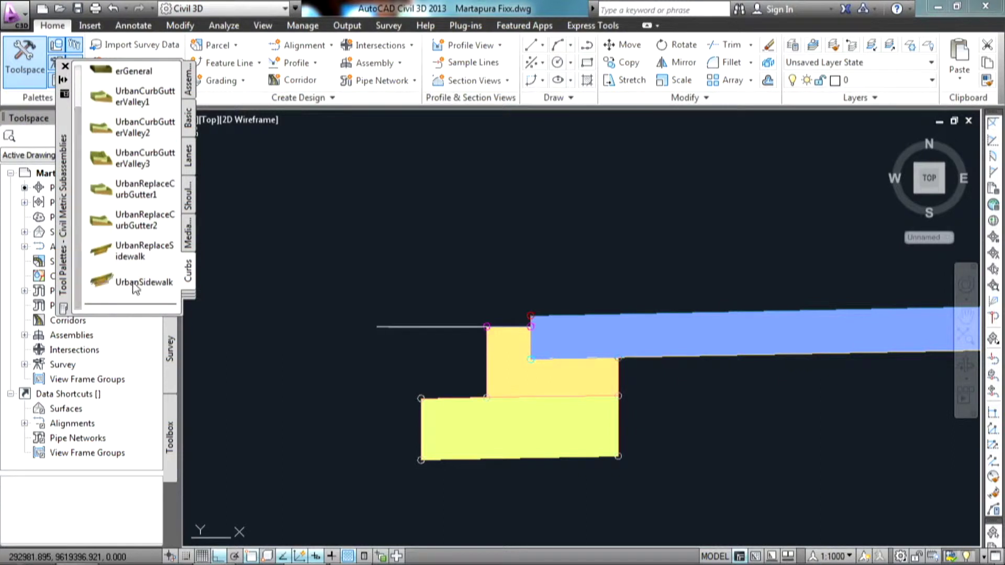
left_click(172, 285)
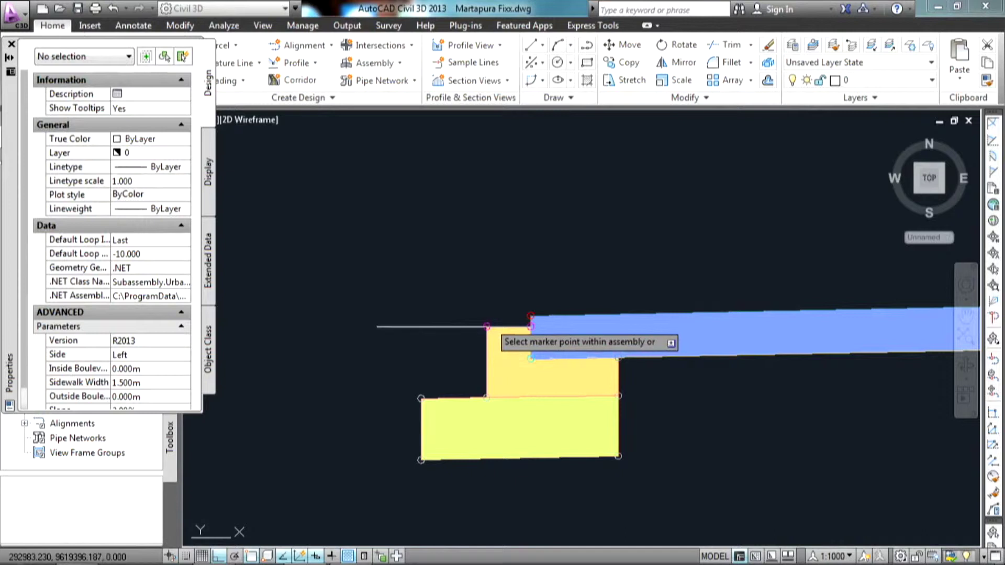
left_click(486, 326)
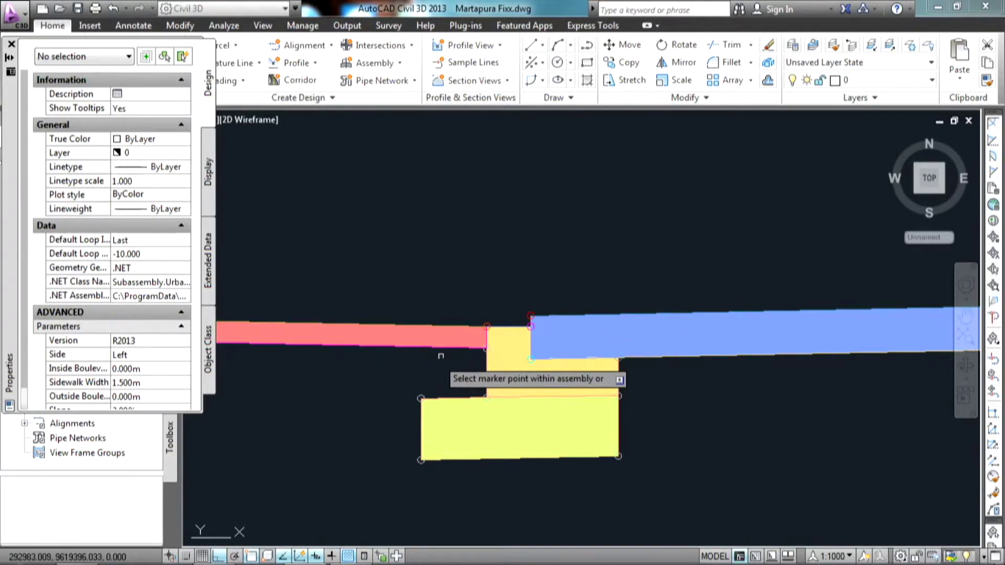
key("Escape")
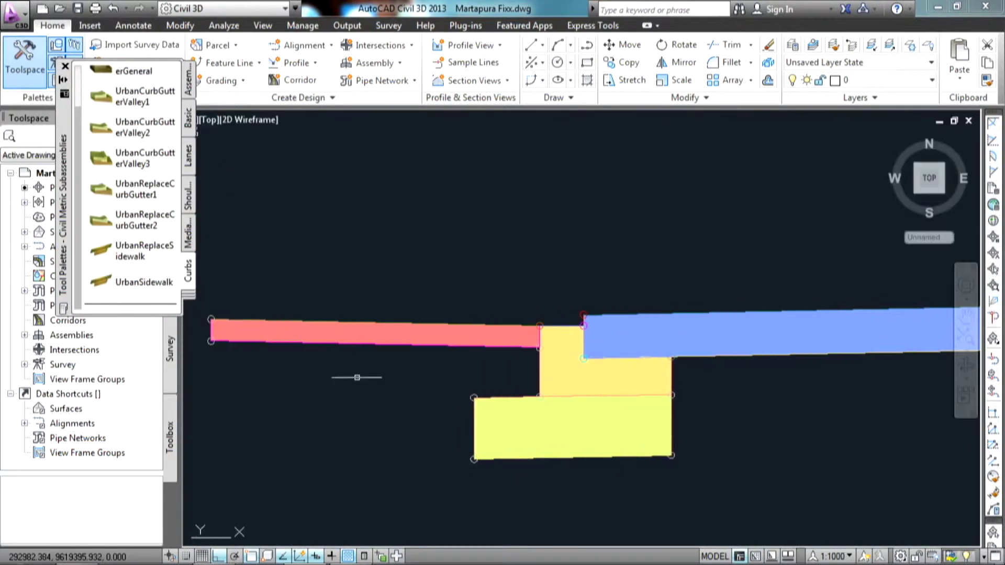
Step: Move the sidewalk subassembly up and outward, clear of the curb and the 0.5 m reference line
left_click(351, 344)
left_click(315, 300)
type("m")
key("Return")
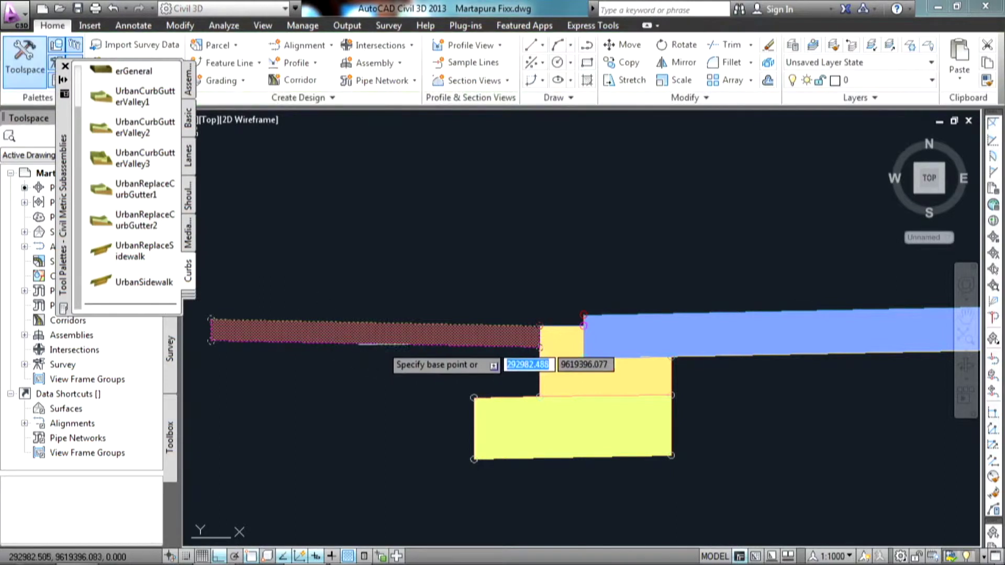
left_click(389, 333)
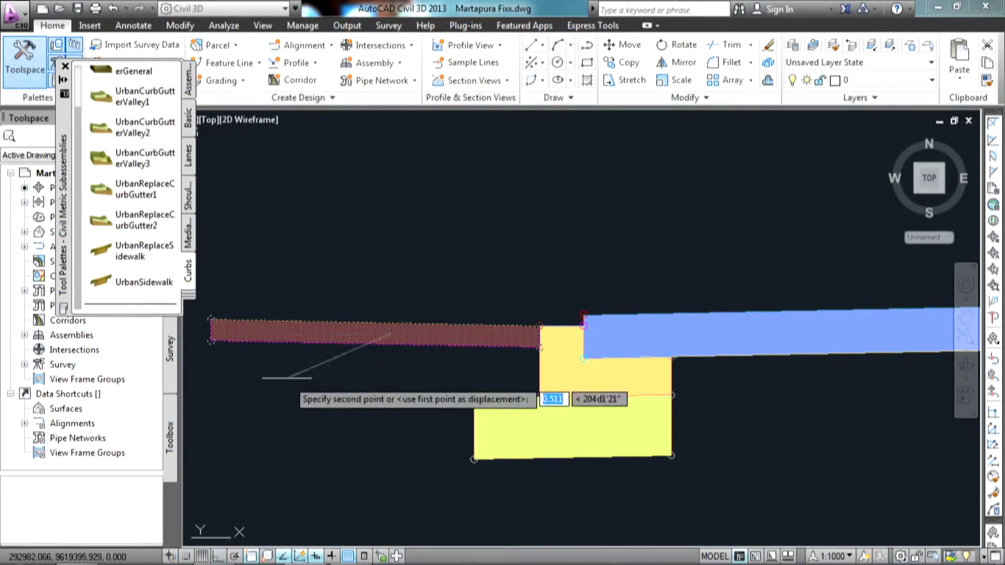
left_click(272, 265)
scroll(423, 276, "up", 2)
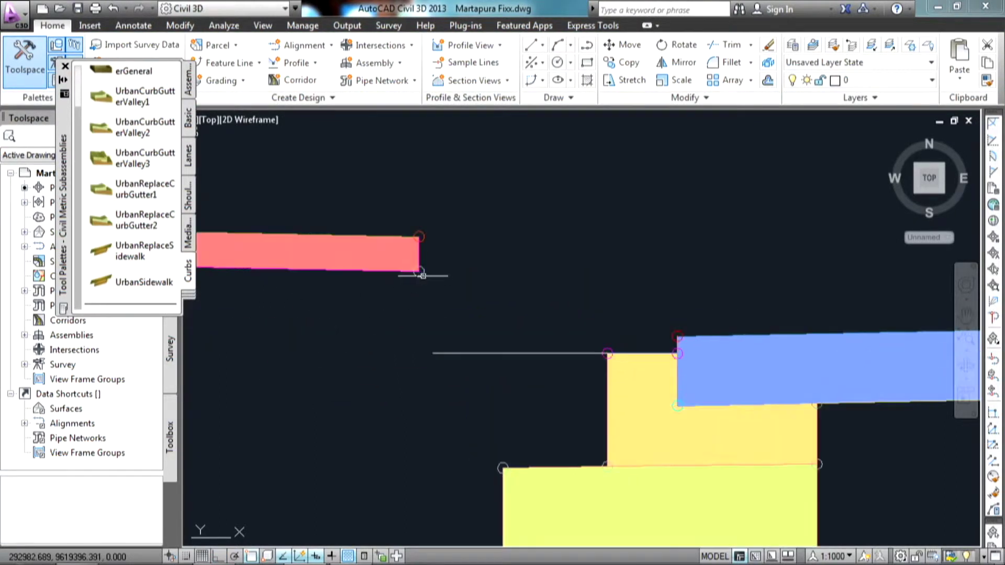
Step: Move the left sidewalk subassembly by its top inner corner onto the outer end of the 0.5 m reference line
left_click(414, 248)
type("m")
key("Return")
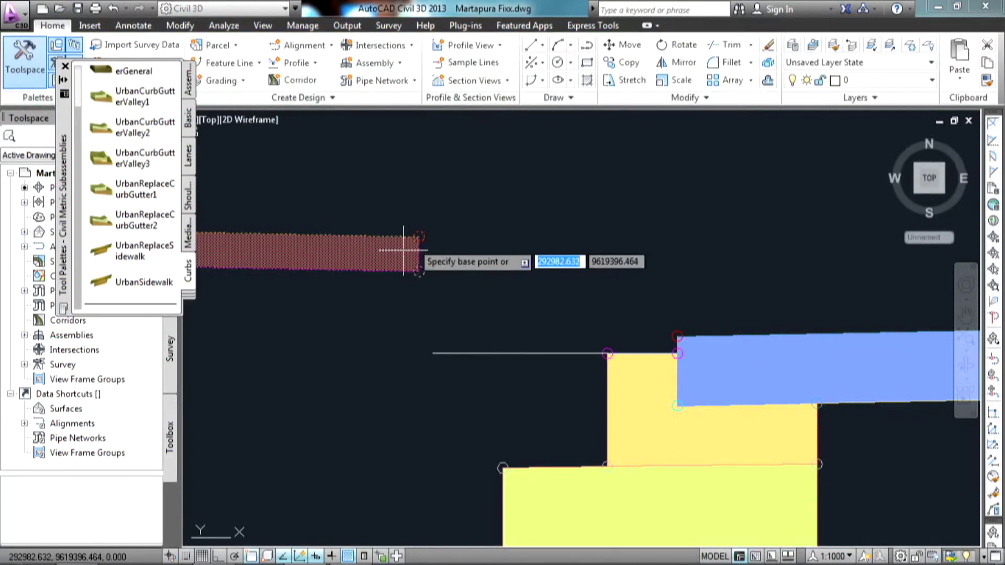
scroll(413, 243, "up", 4)
left_click(428, 226)
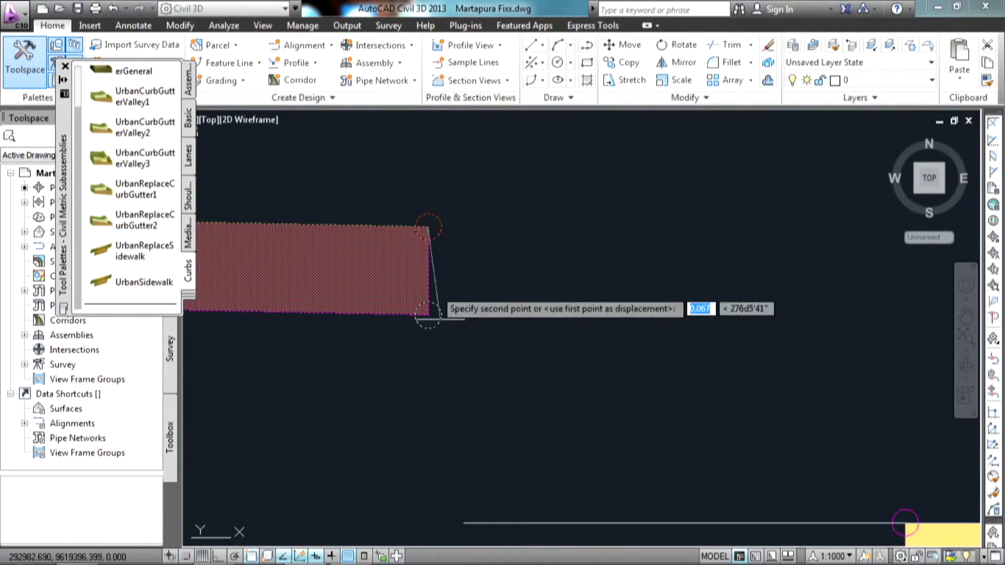
left_click(464, 523)
scroll(463, 523, "down", 2)
scroll(426, 426, "down", 1)
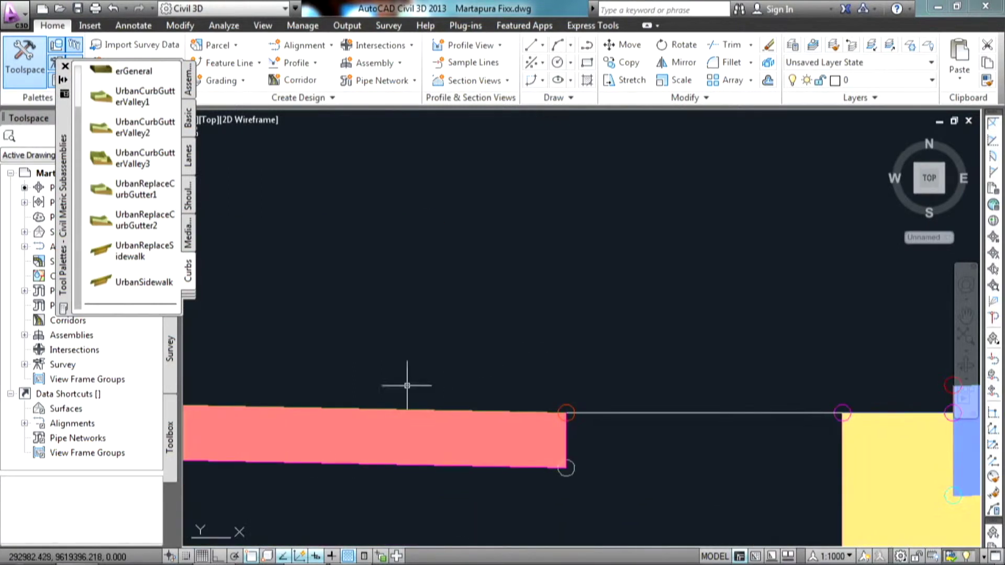
scroll(407, 386, "down", 3)
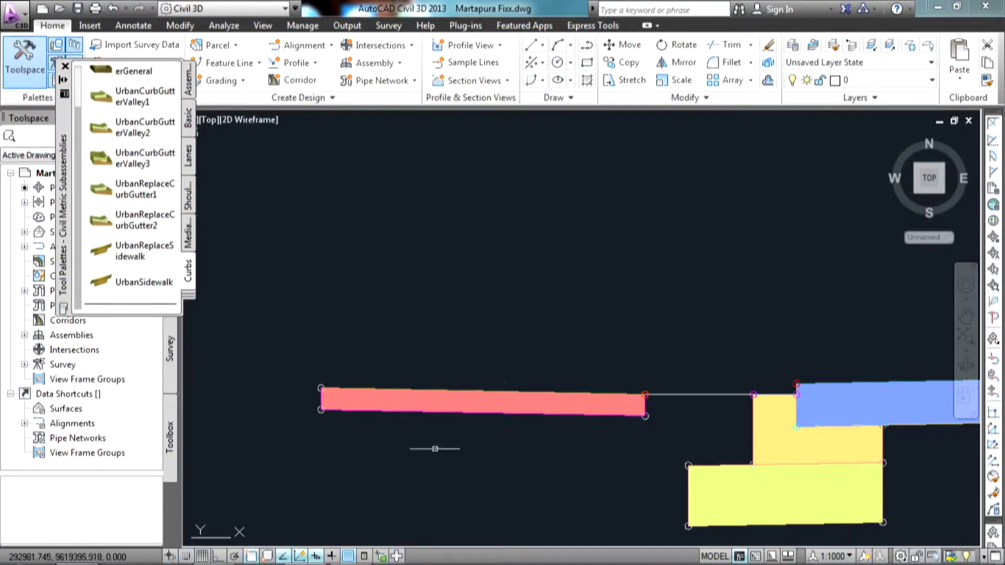
key("F1")
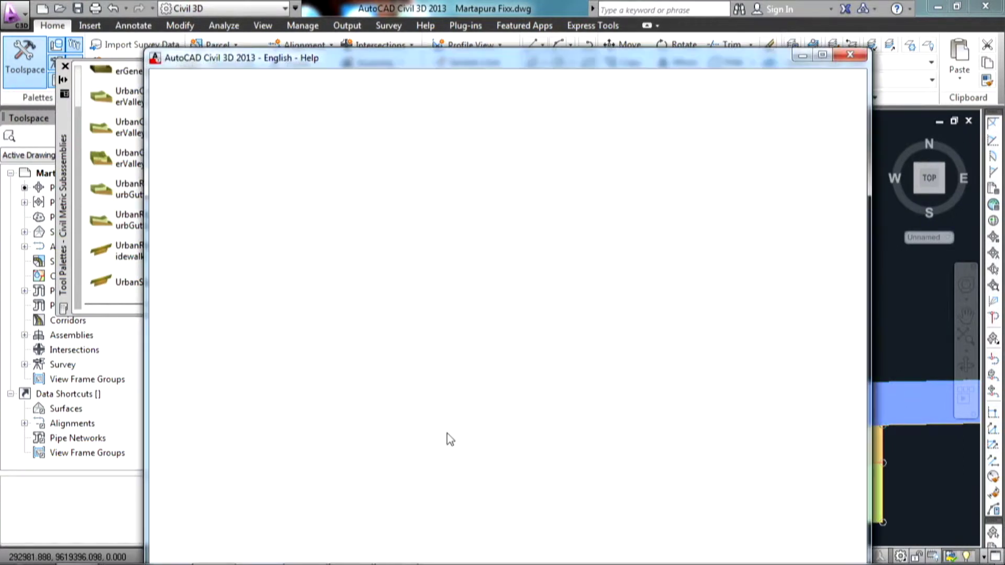
left_click(859, 54)
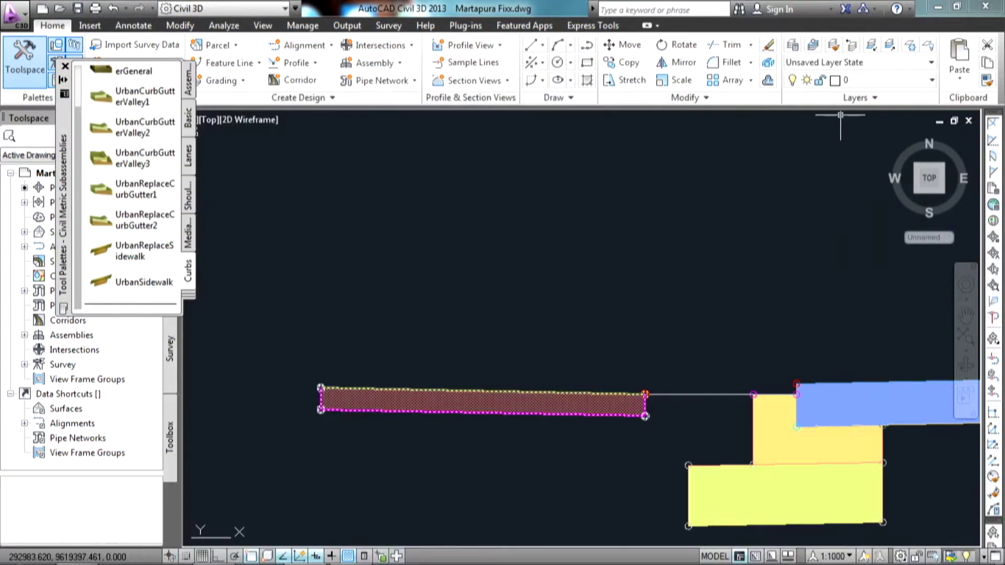
Step: Attach a ConditionalCutOrFill subassembly with side Left and type Cut to the top outer corner of the left sidewalk
scroll(510, 406, "down", 2)
middle_click_drag(510, 407, 564, 389)
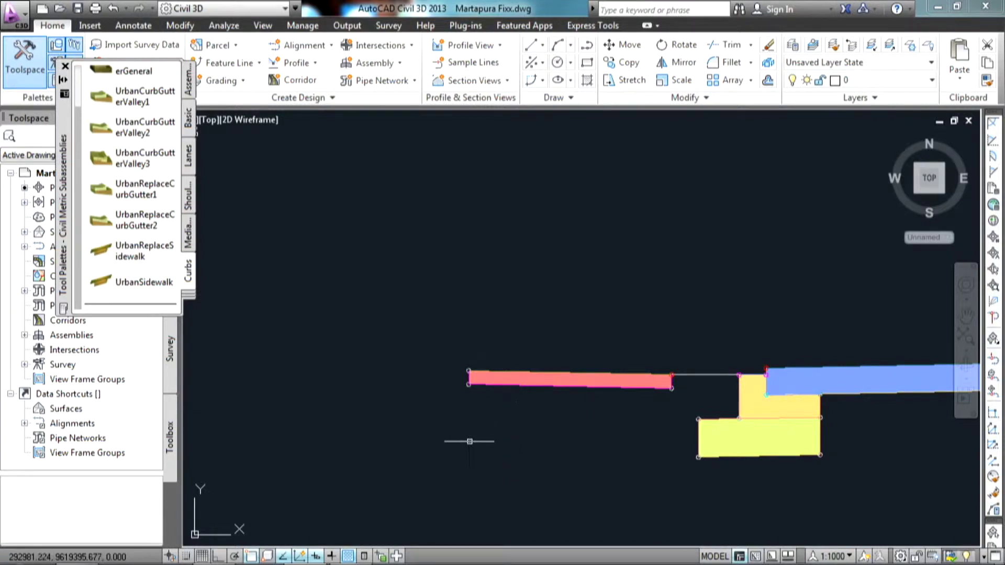
middle_click_drag(411, 375, 423, 346)
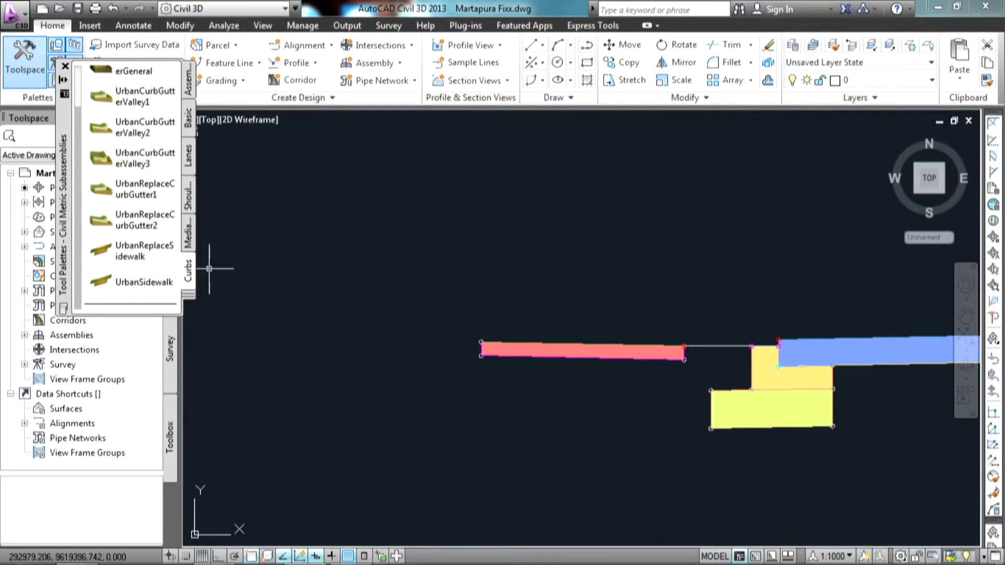
left_click(189, 295)
left_click(280, 450)
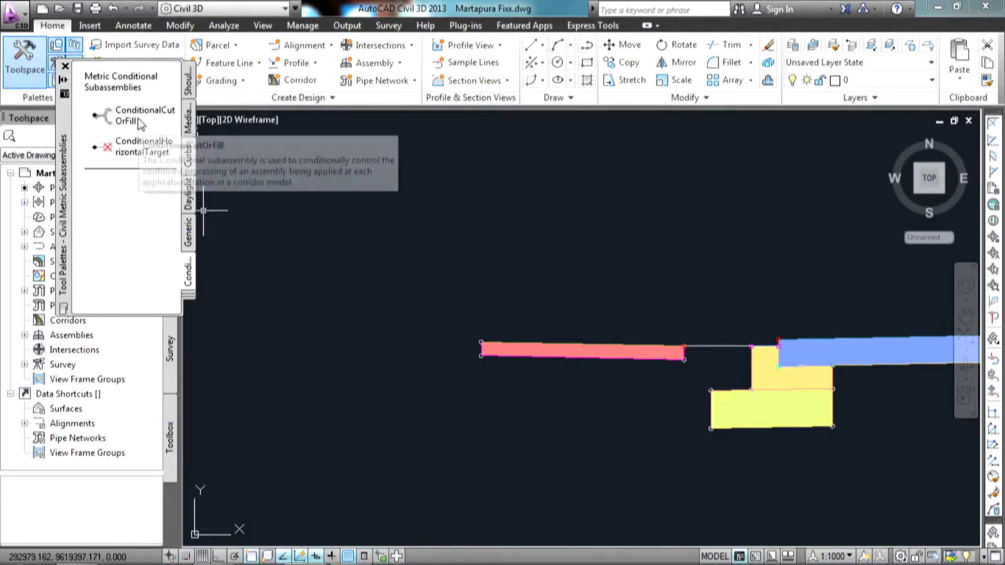
left_click(138, 117)
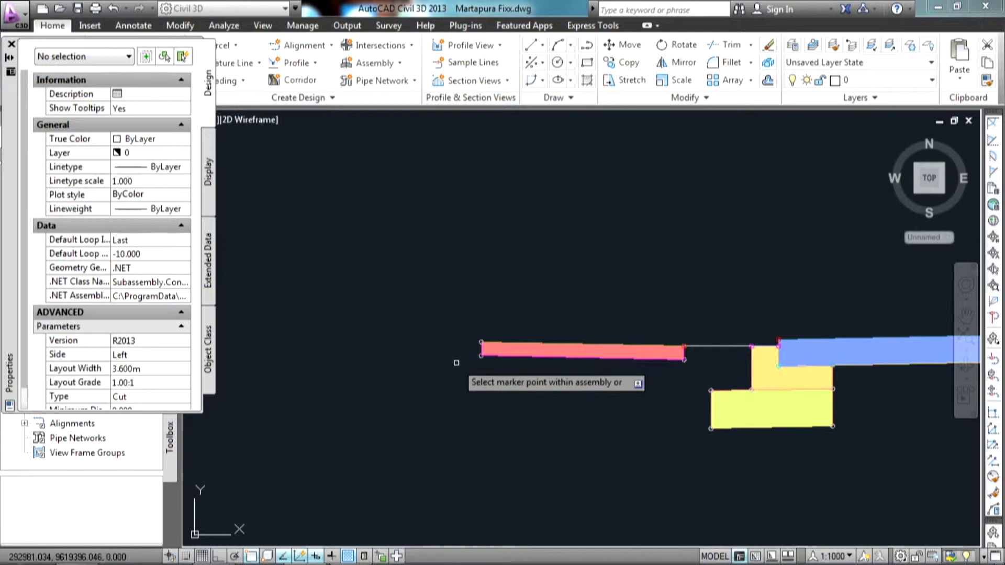
scroll(478, 350, "up", 8)
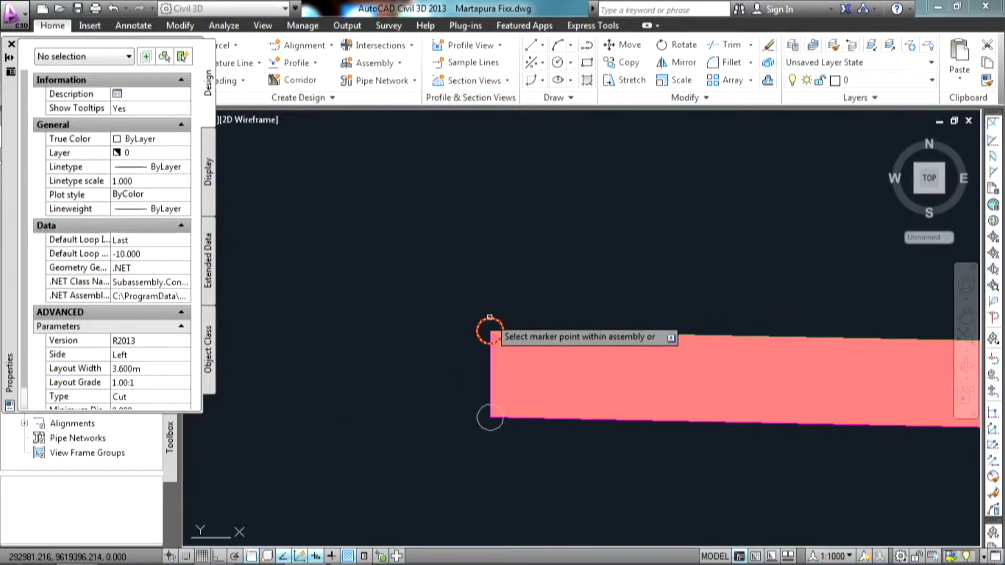
scroll(478, 341, "down", 5)
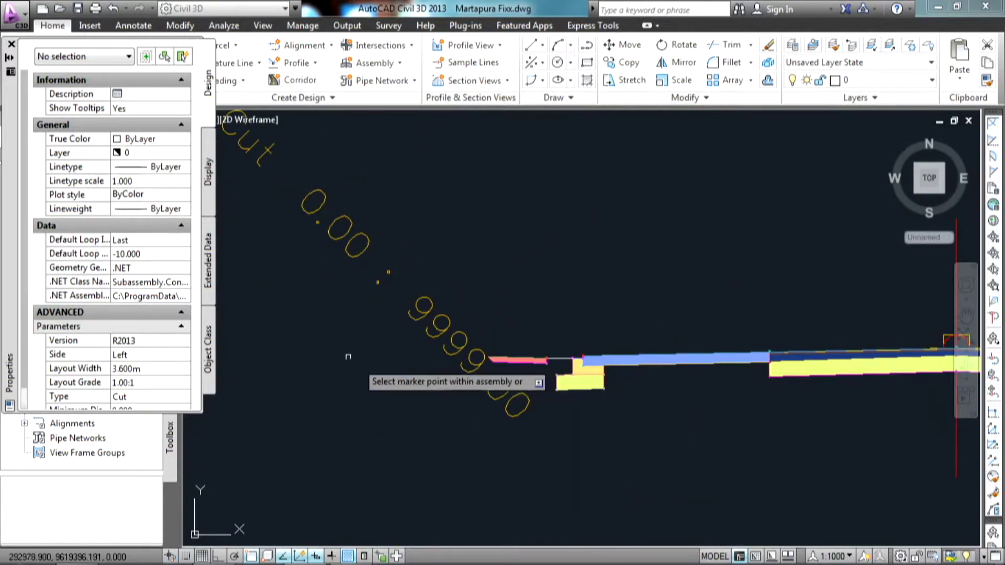
Step: Attach a second ConditionalCutOrFill subassembly with type Fill to the same top outer corner of the left sidewalk
left_click(145, 399)
left_click(147, 401)
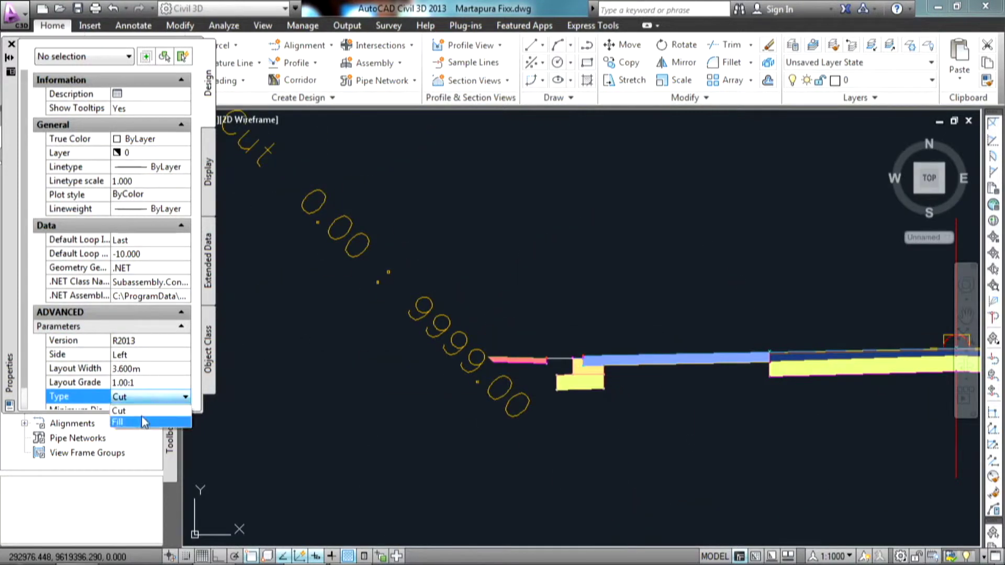
left_click(145, 425)
scroll(519, 346, "up", 6)
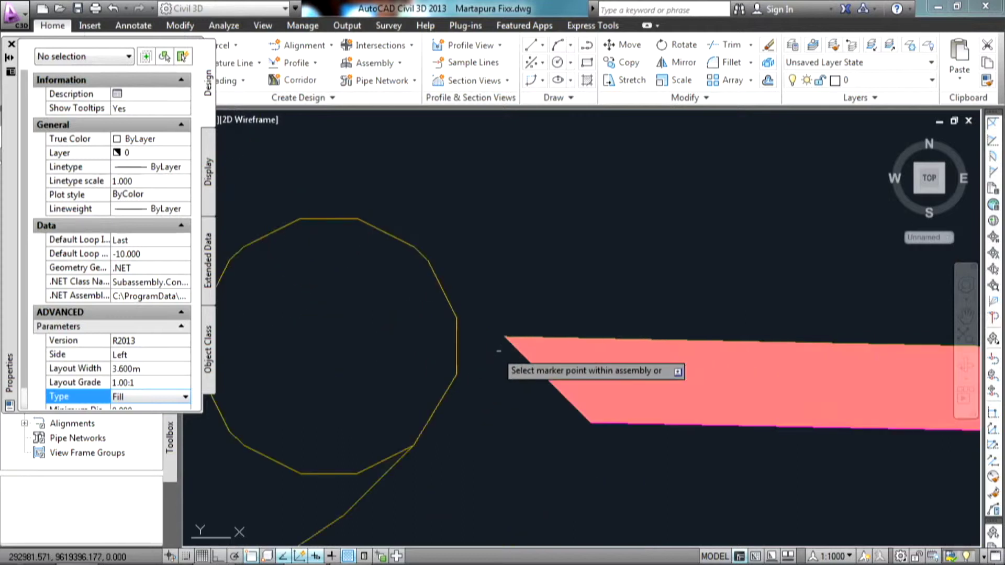
scroll(516, 335, "down", 4)
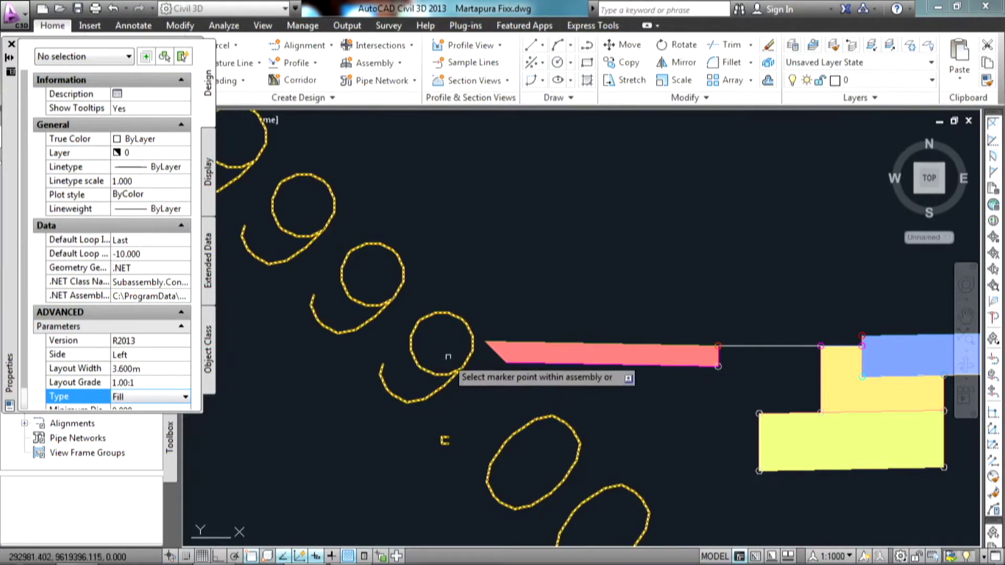
scroll(407, 344, "up", 5)
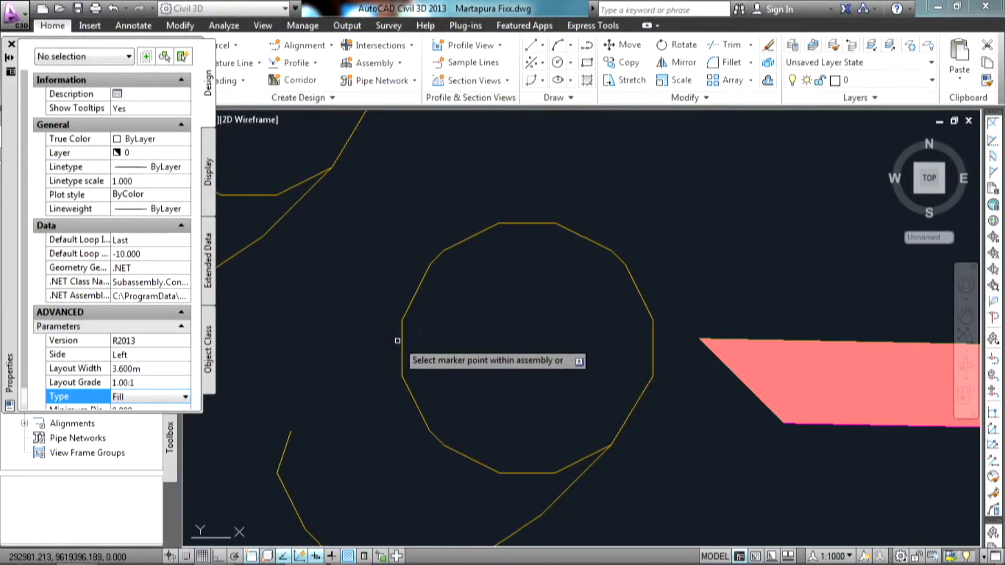
left_click(396, 343)
scroll(396, 343, "down", 4)
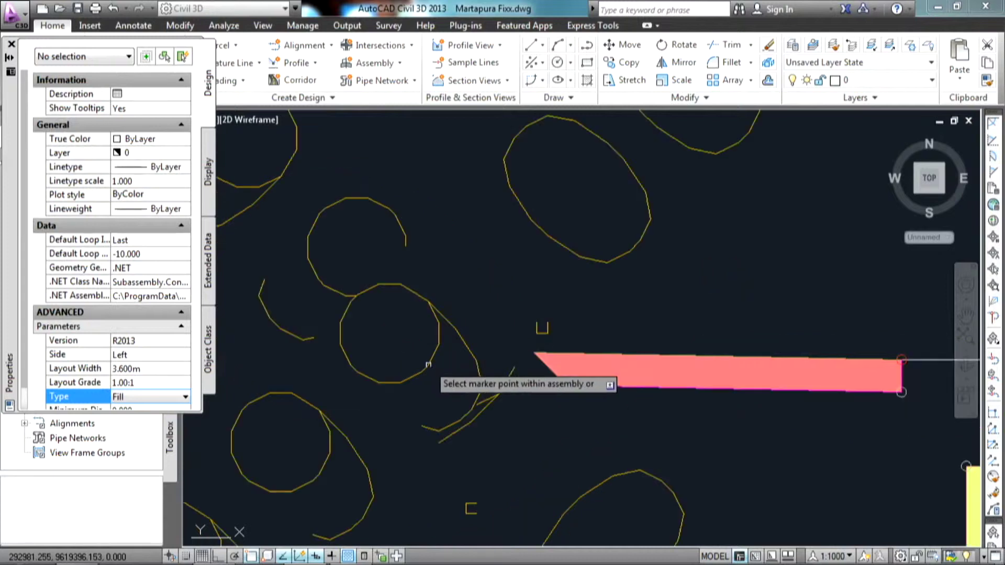
scroll(427, 375, "up", 5)
middle_click_drag(434, 379, 536, 338)
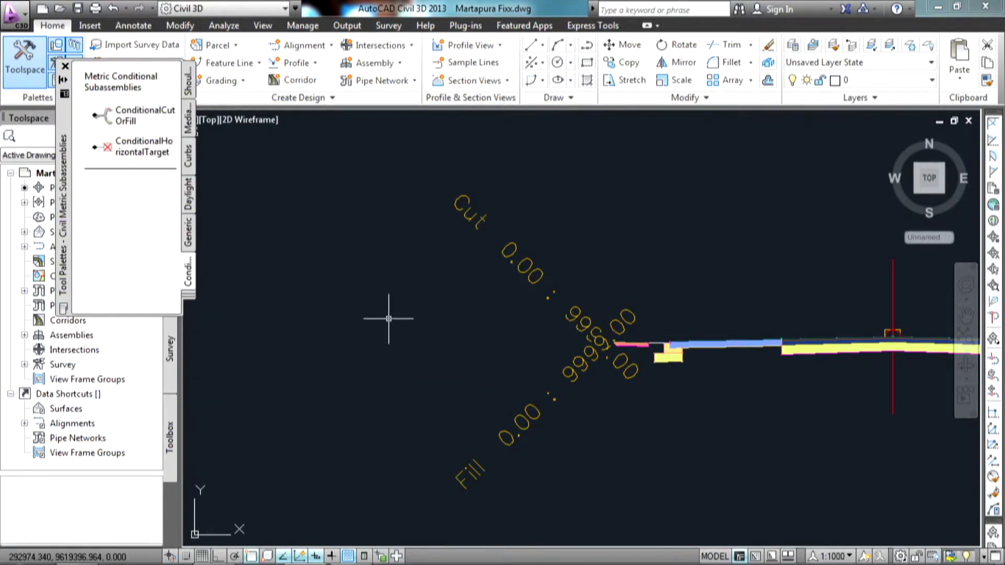
middle_click_drag(461, 301, 475, 338)
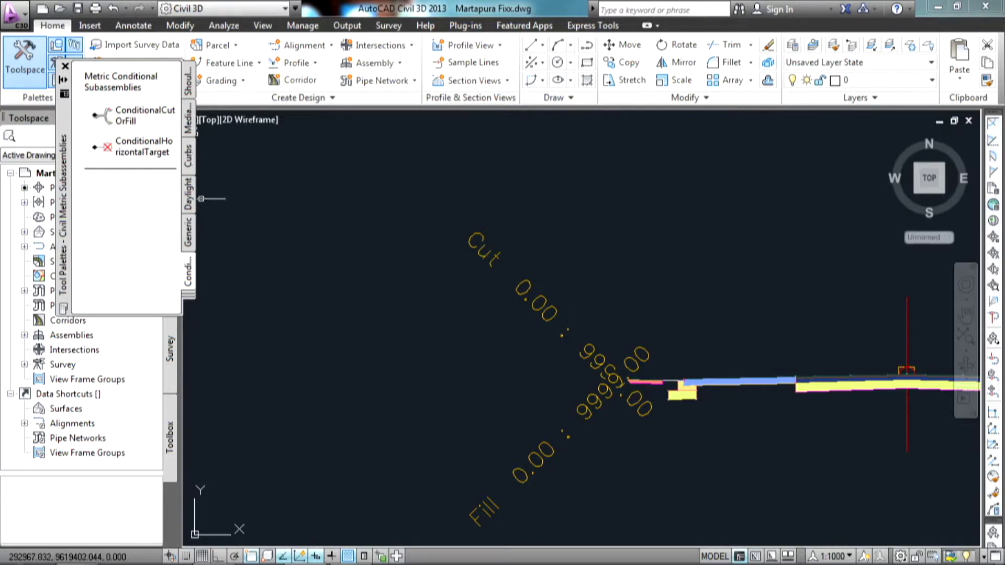
Step: Place a Channel trench subassembly in the open area above and outward of the left sidewalk, near the Cut condition
left_click(189, 295)
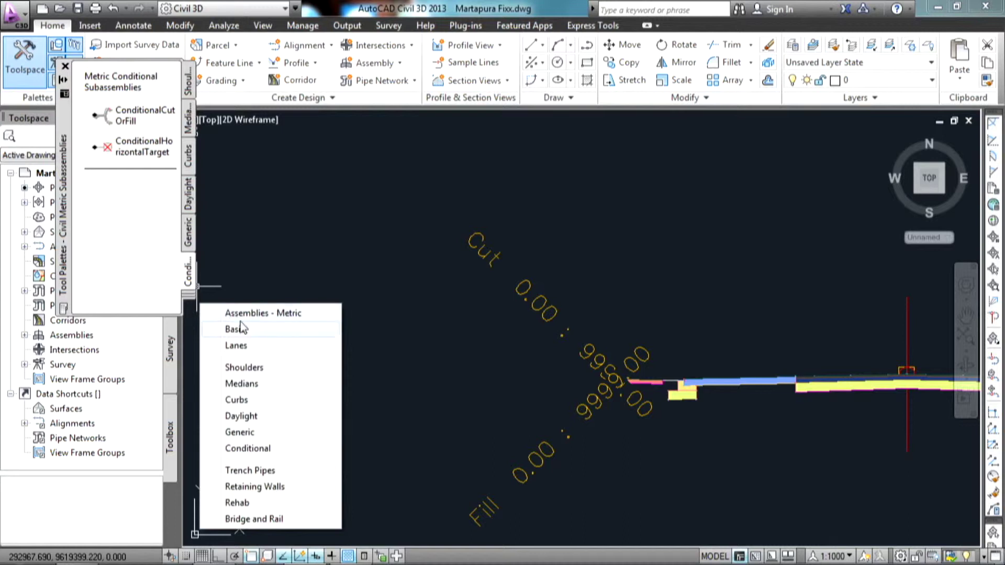
left_click(273, 470)
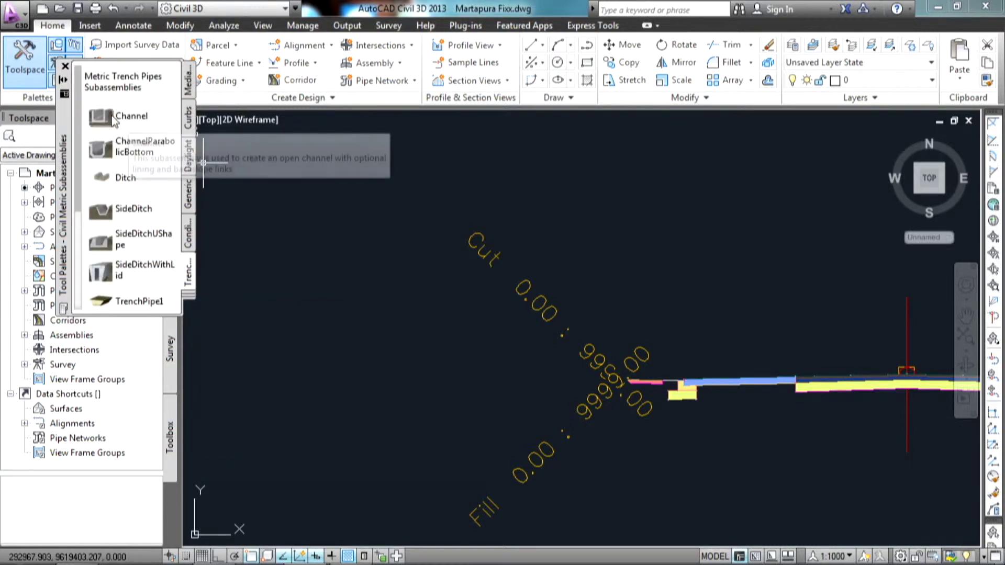
left_click(103, 119)
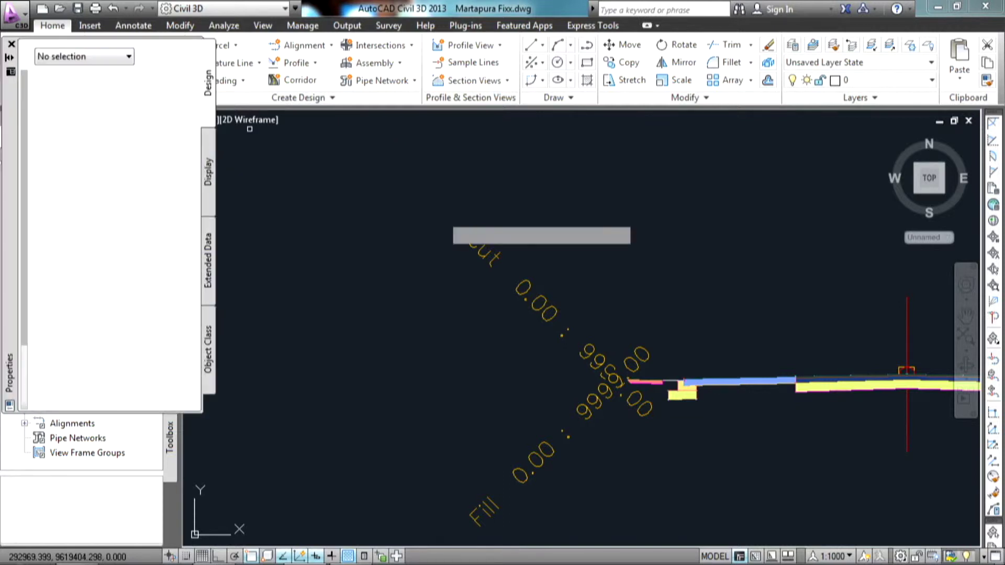
scroll(429, 258, "down", 3)
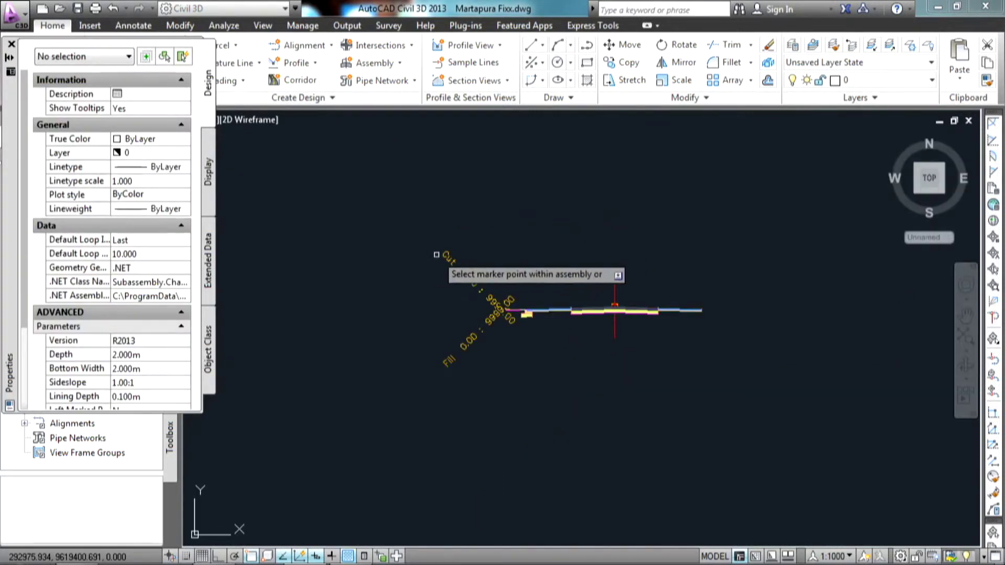
scroll(406, 271, "up", 3)
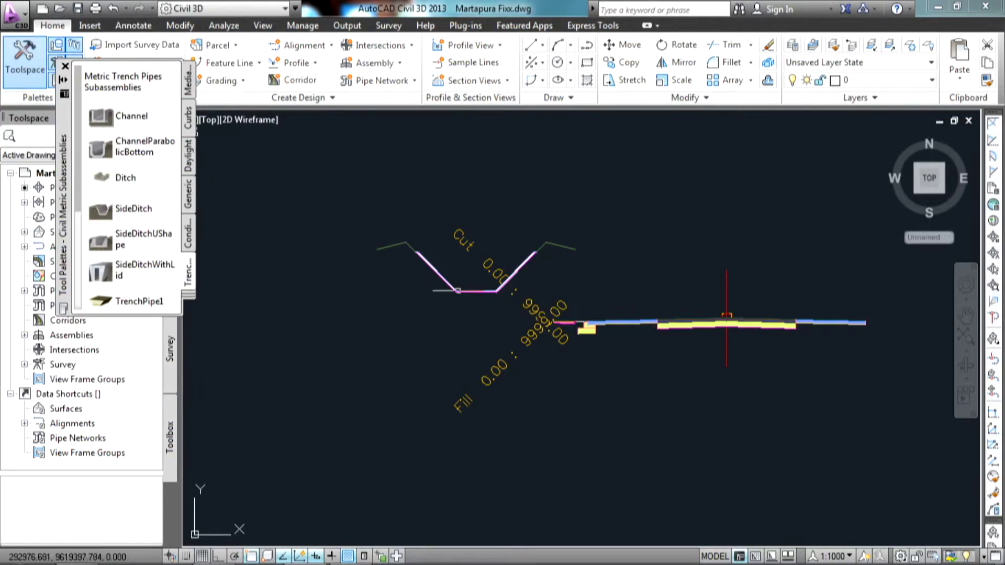
scroll(463, 296, "up", 2)
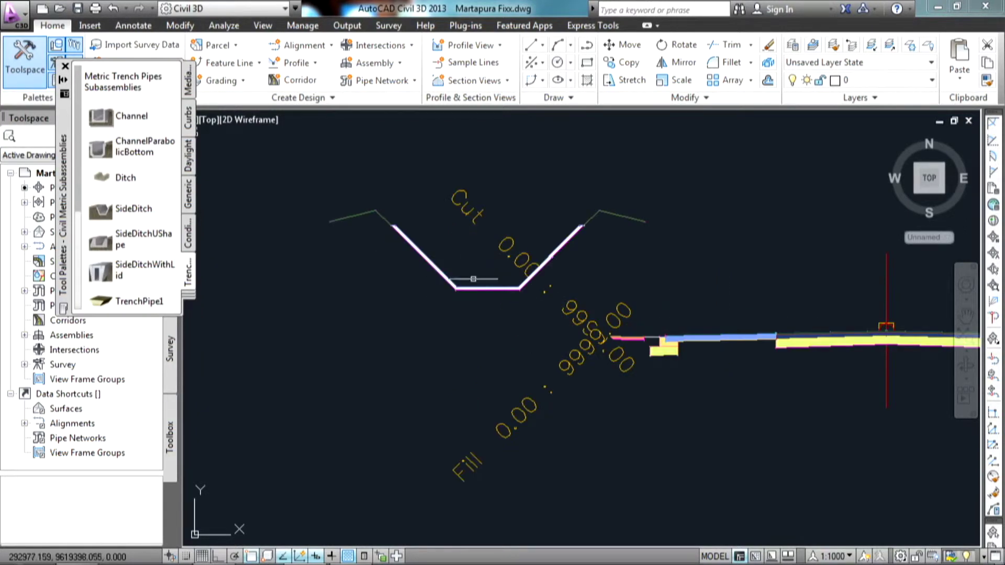
Step: Set the Depth of the Channel subassembly to 1 m in its properties
left_click(472, 309)
left_click(434, 273)
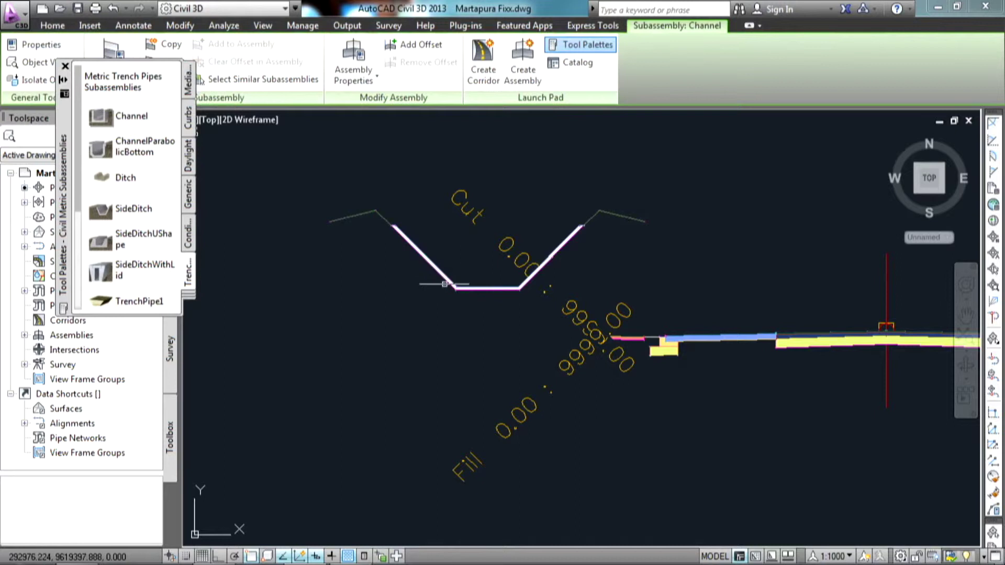
key("Escape")
left_click(472, 308)
left_click(425, 268)
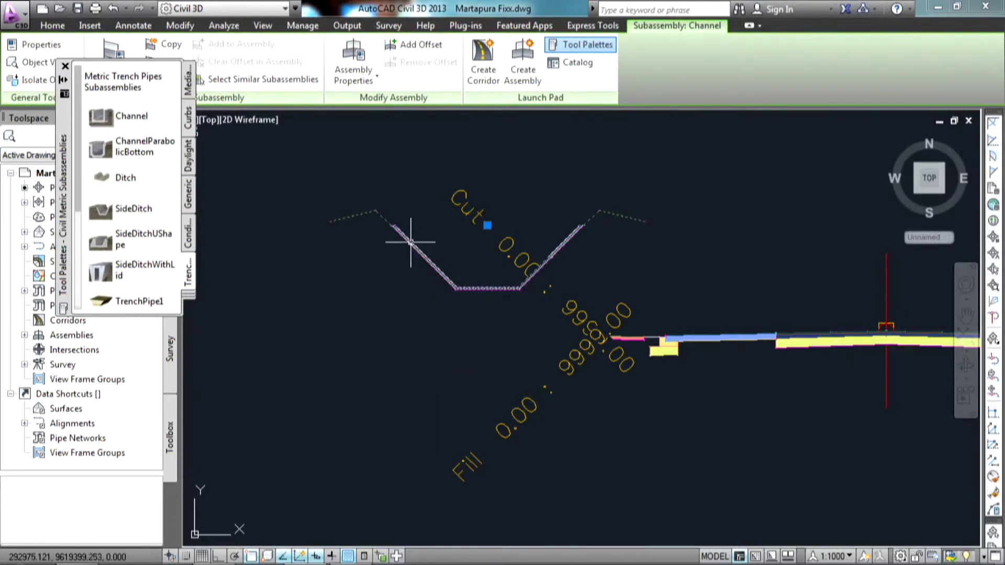
right_click(413, 245)
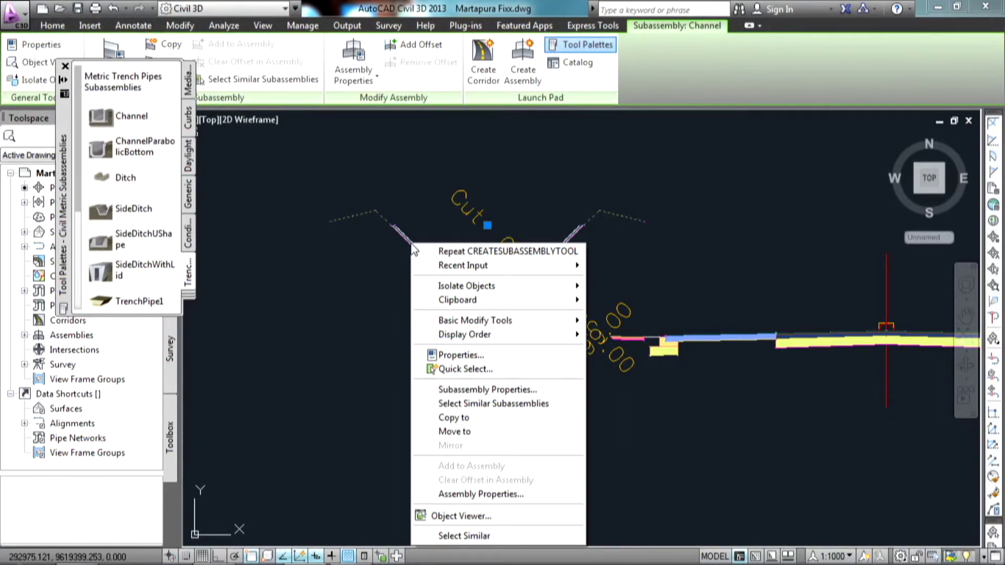
left_click(472, 355)
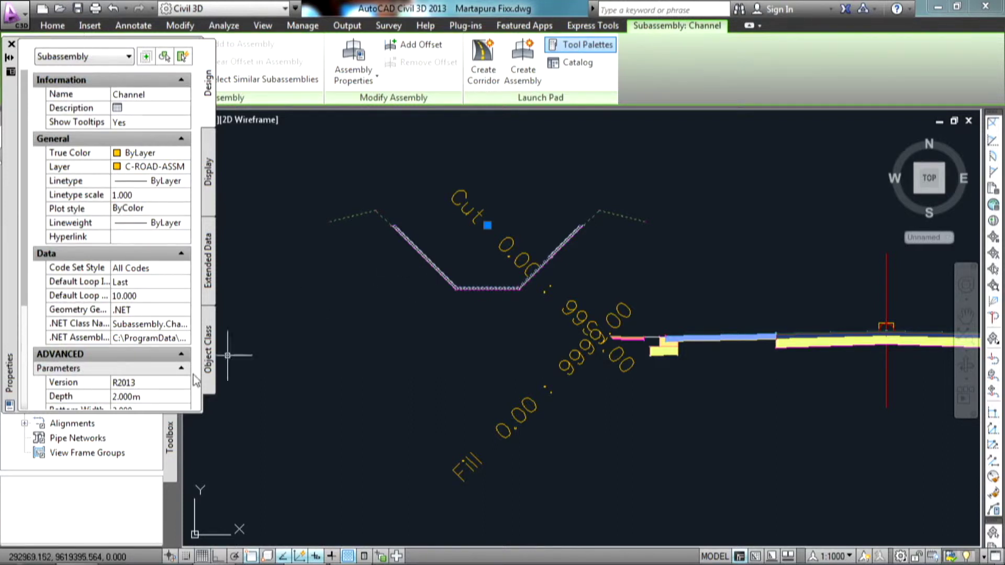
left_click(134, 397)
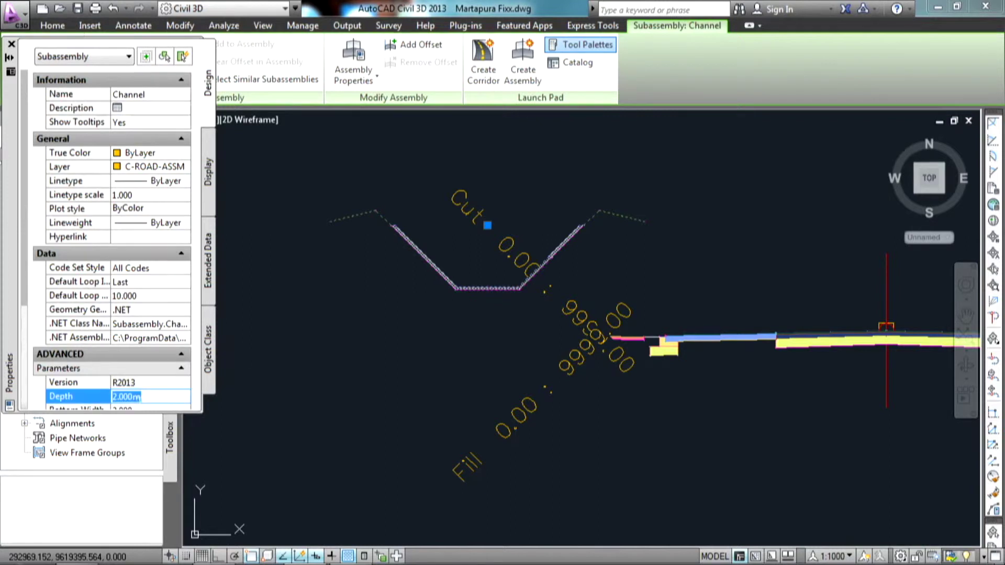
type("1")
key("Tab")
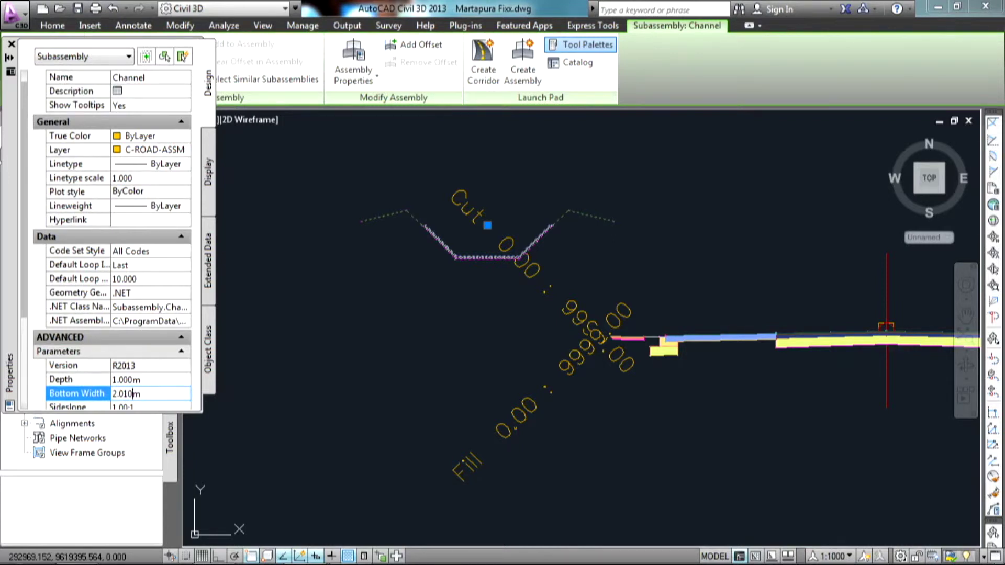
Step: Set the channel's Bottom Width to 1 m and its Sideslope to 0:1 for vertical walls
key("BackSpace")
key("BackSpace")
key("BackSpace")
key("BackSpace")
key("BackSpace")
type("1")
key("Tab")
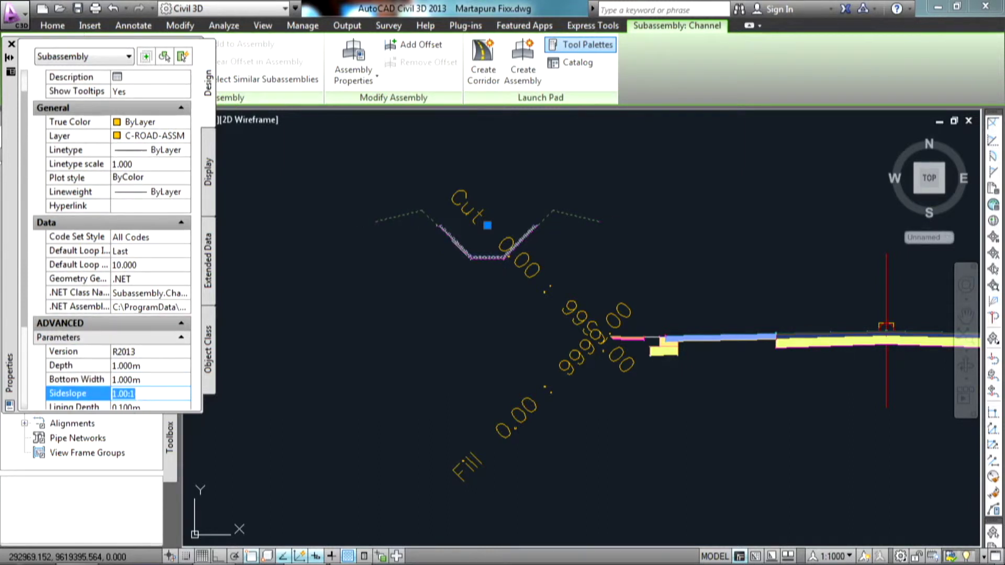
type("0")
key("Tab")
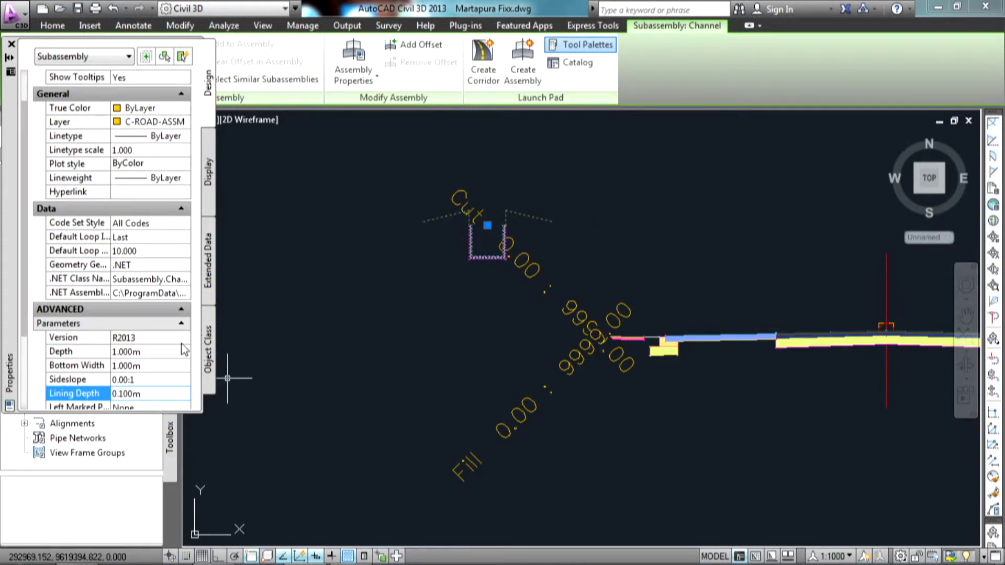
Step: Set both the Left Backslope and the Right Backslope of the Channel subassembly to 1000:1
scroll(159, 392, "down", 2)
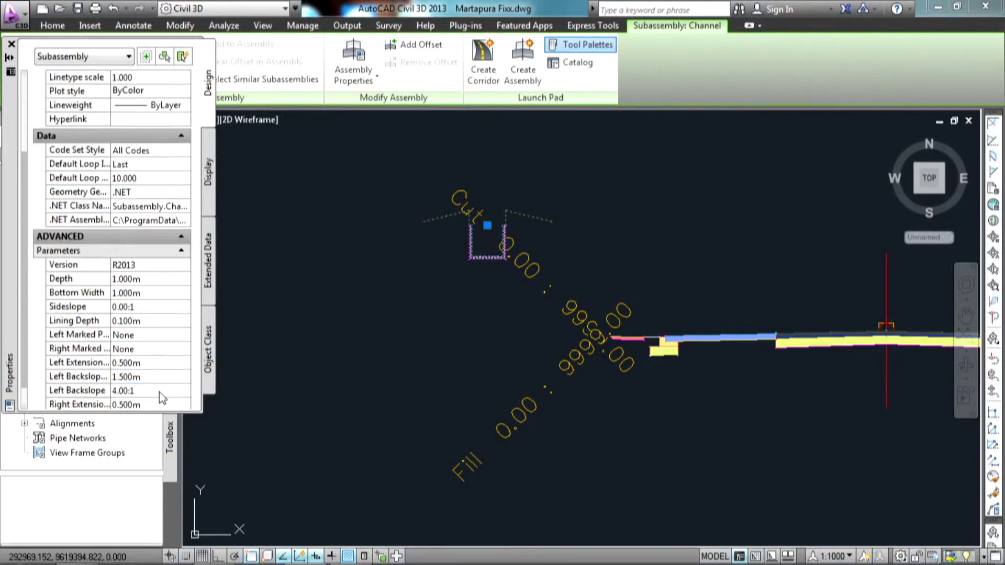
scroll(159, 391, "down", 1)
left_click(131, 349)
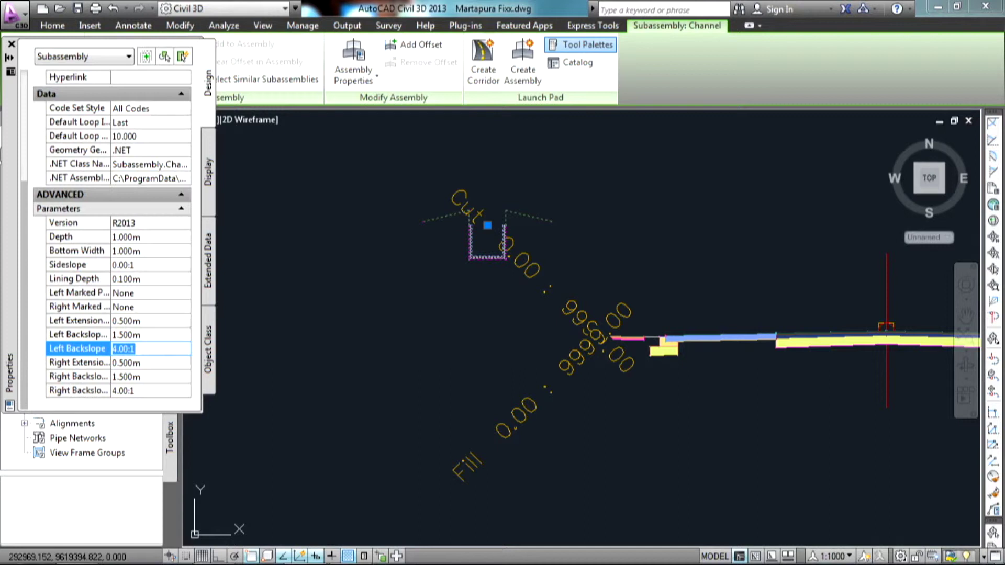
type("1000")
left_click(169, 358)
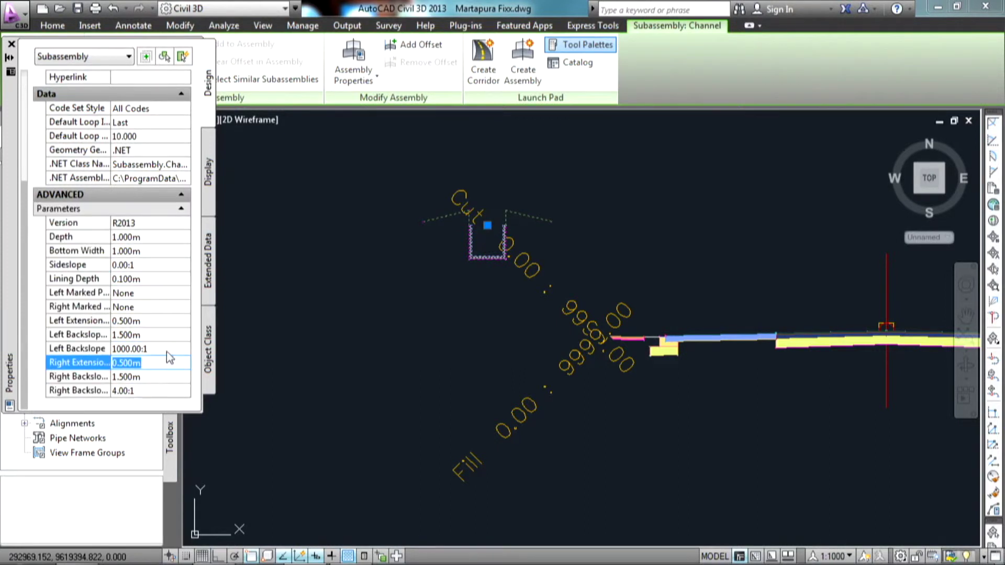
left_click(138, 392)
type("100")
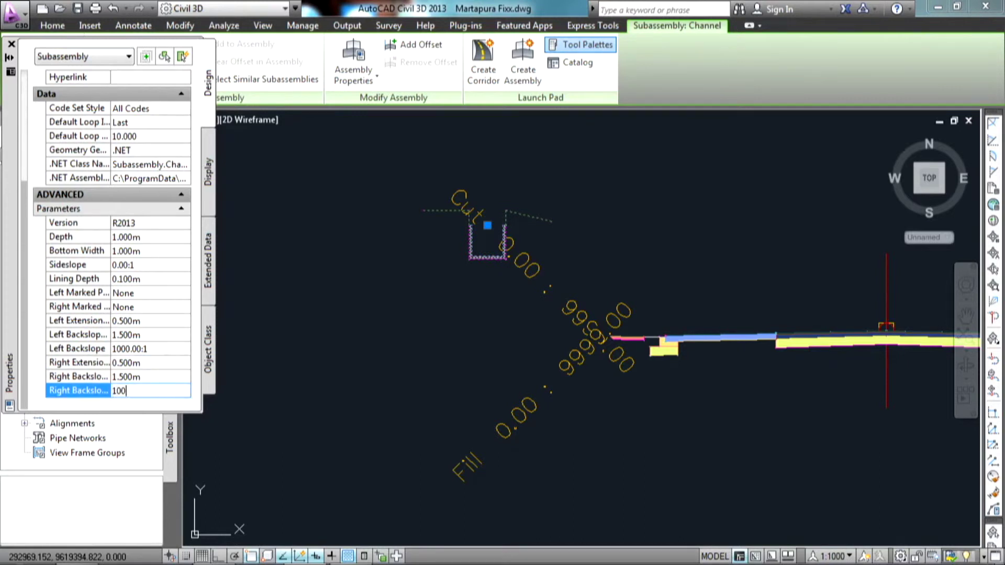
type("0")
key("Return")
scroll(504, 244, "up", 1)
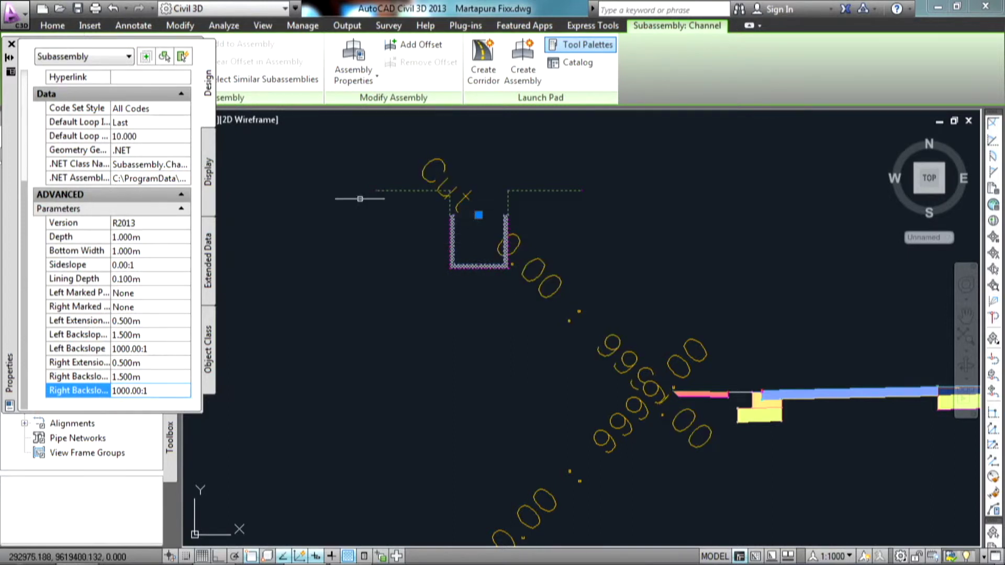
key("Escape")
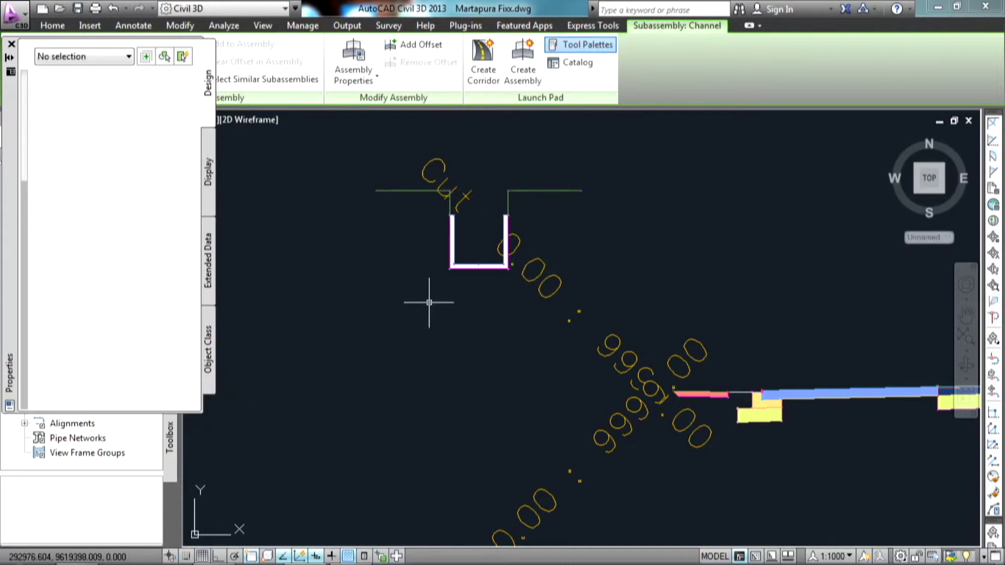
Step: Move the channel, using the outer end of its right backslope as base point, to open space left of the Cut label
left_click(577, 219)
left_click(504, 187)
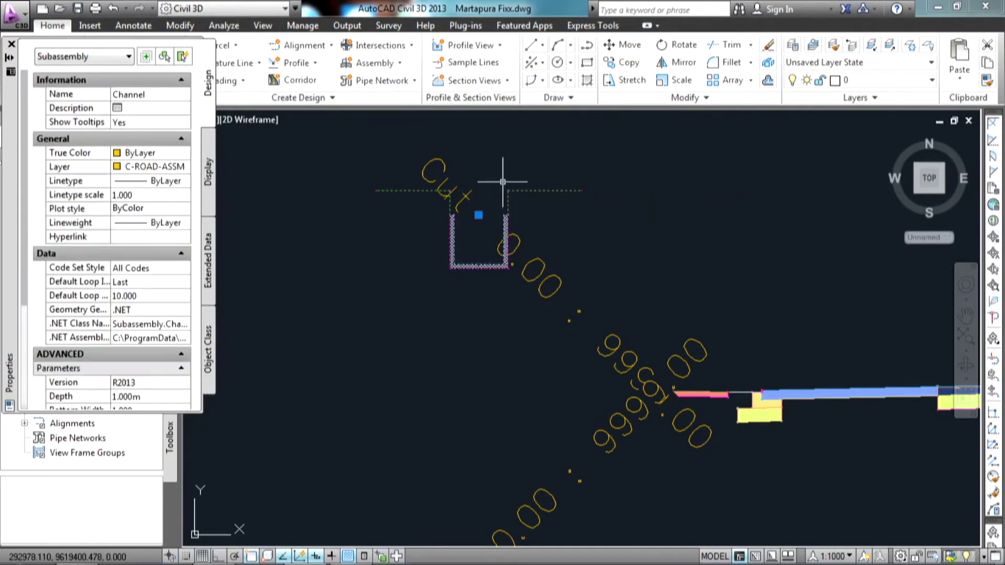
type("m")
key("Return")
scroll(556, 191, "up", 10)
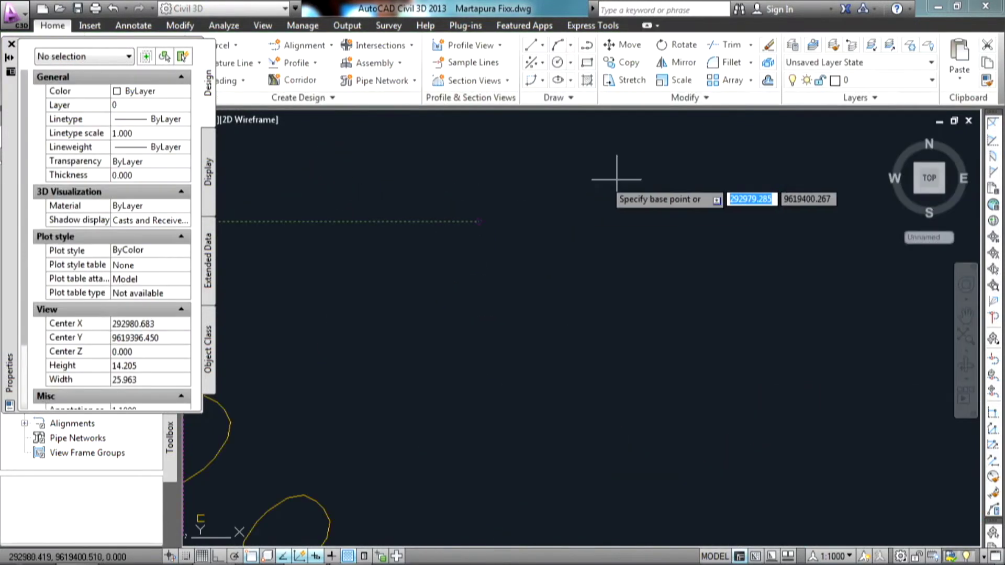
scroll(476, 217, "up", 4)
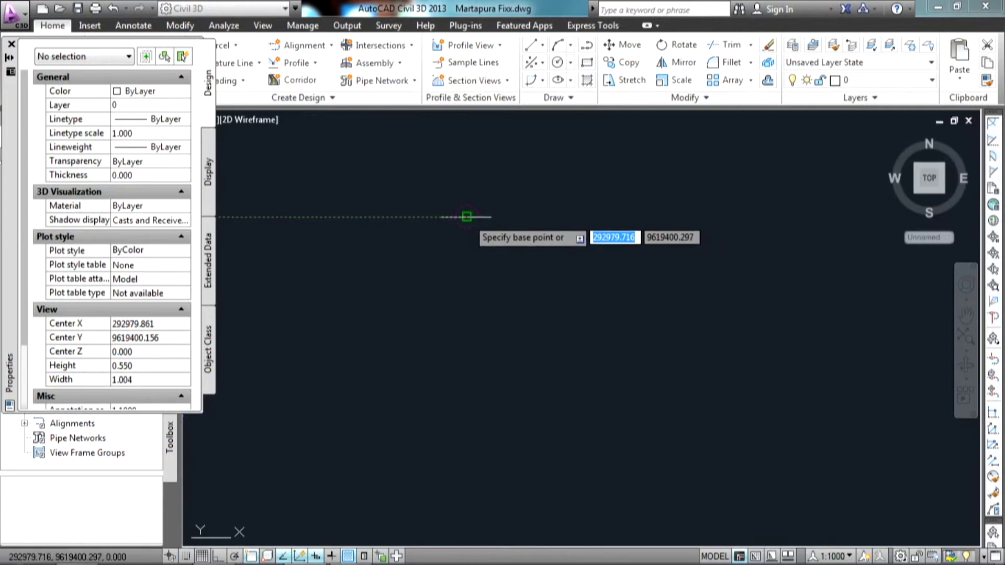
left_click(466, 216)
scroll(468, 216, "down", 6)
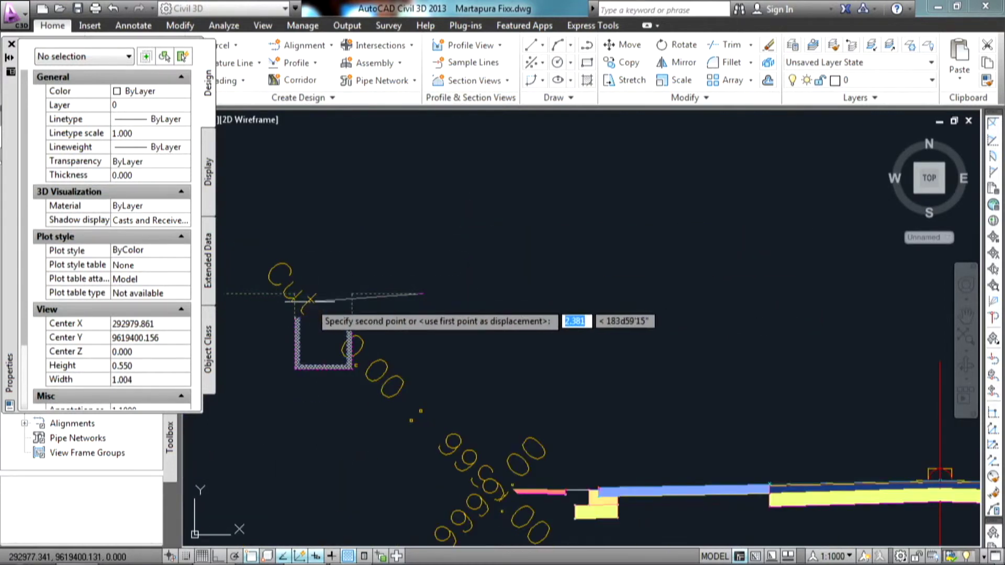
left_click(265, 334)
middle_click_drag(264, 334, 384, 323)
Step: Move the channel so the outer end of its right backslope sits on the outer end of the Cut condition line
left_click(357, 356)
left_click(306, 307)
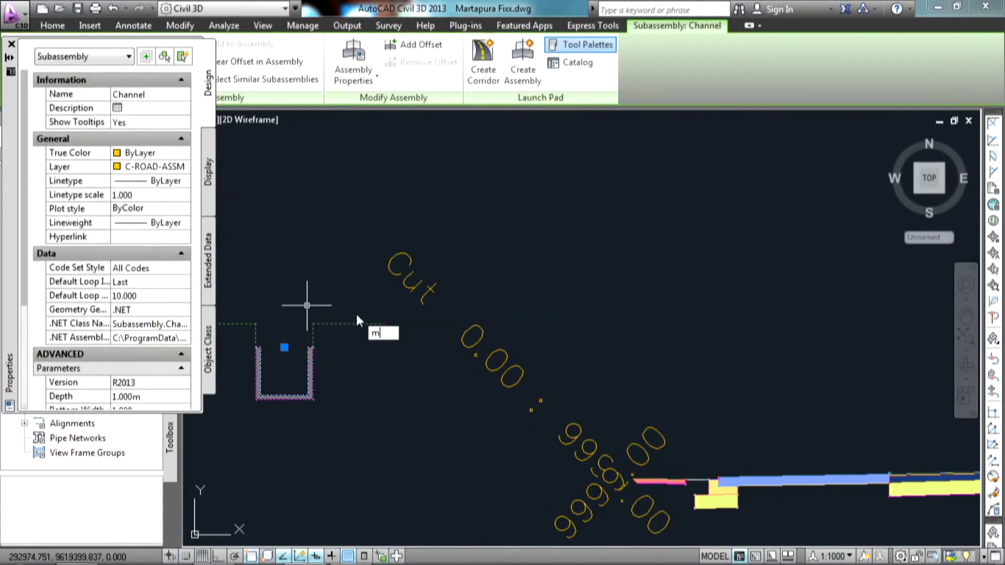
type("m")
key("Return")
scroll(362, 316, "up", 5)
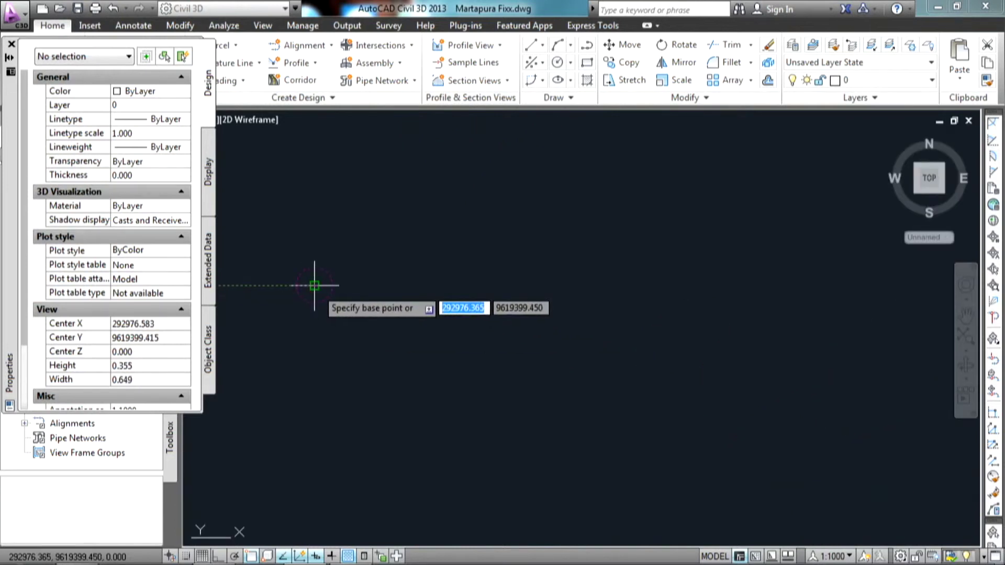
scroll(500, 320, "down", 5)
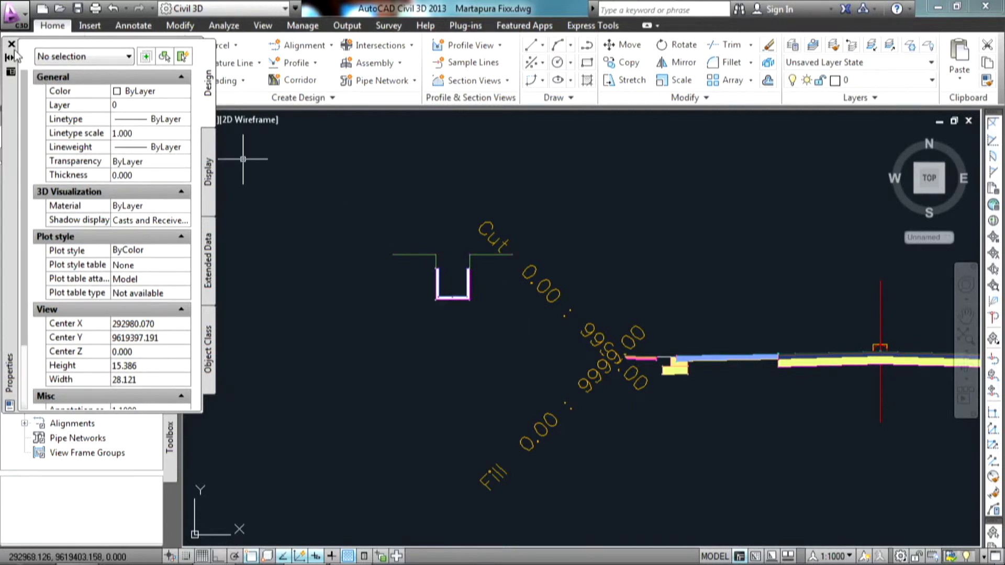
Step: Attach a left-side DaylightBench subassembly to the outer end of the channel's left backslope
mouse_move(64, 183)
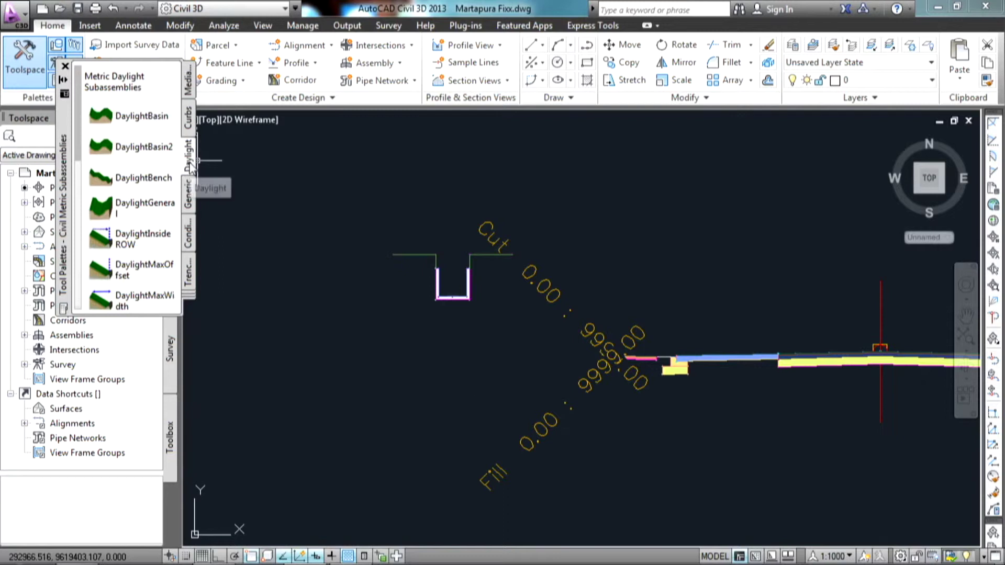
left_click(157, 203)
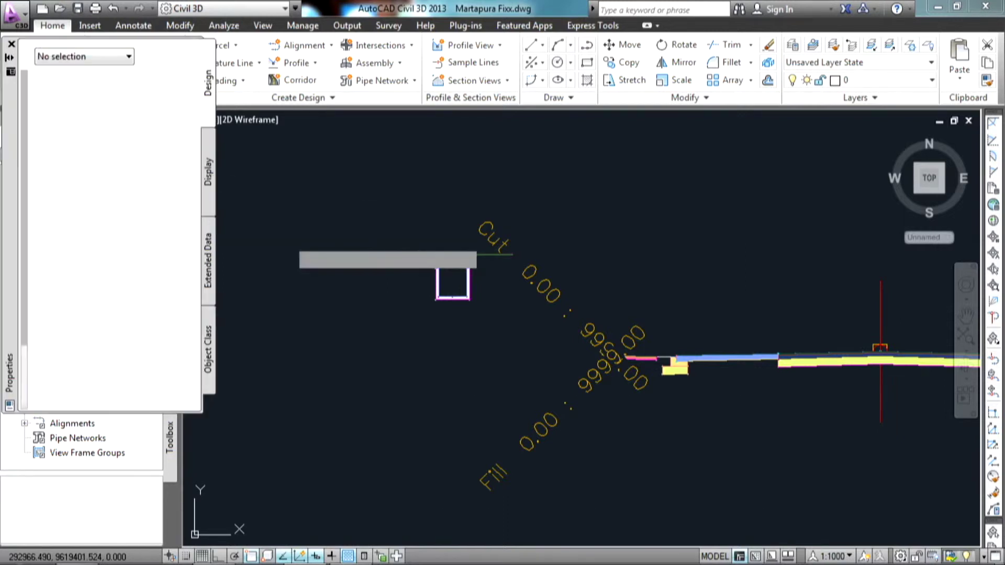
scroll(401, 251, "up", 8)
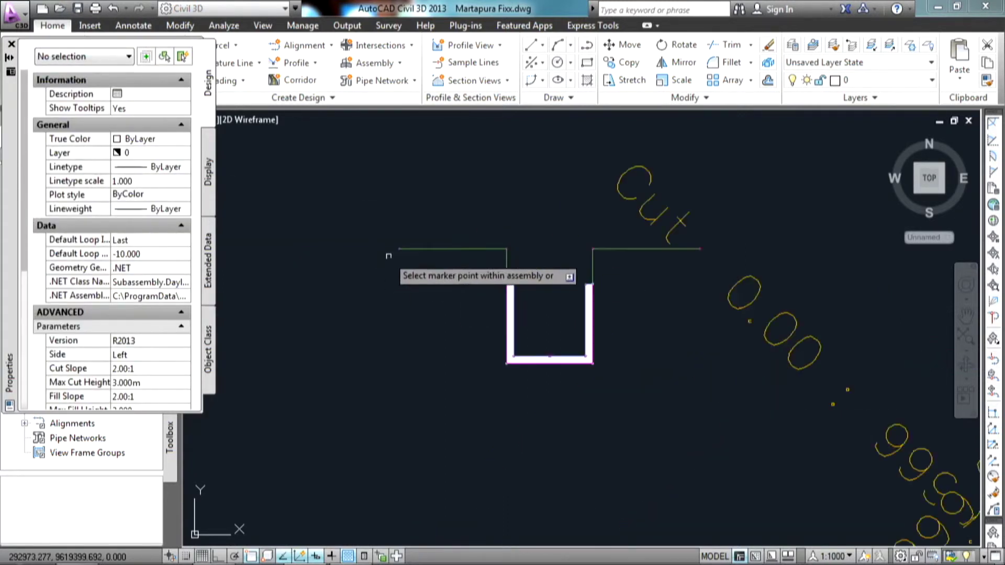
left_click(400, 243)
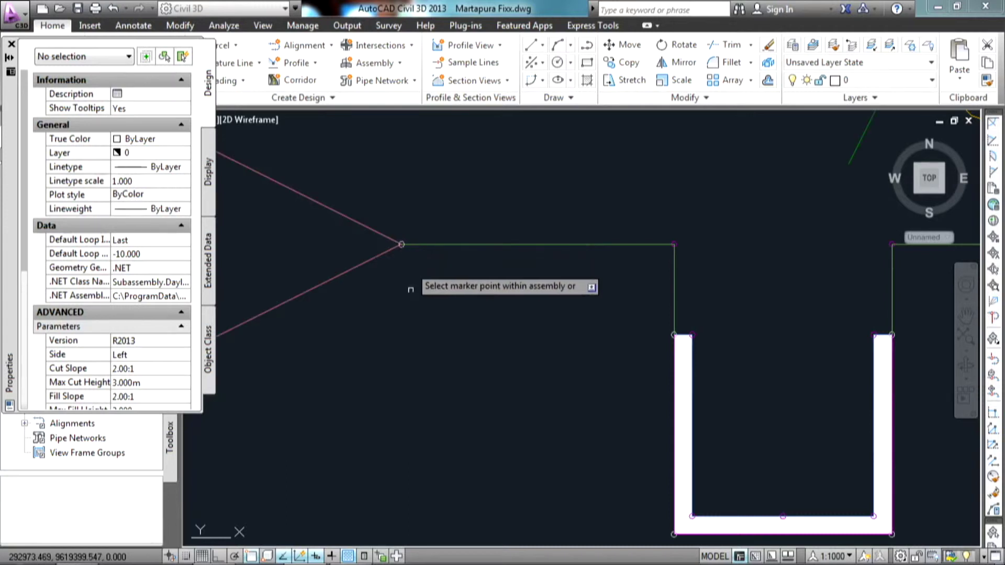
Step: Attach another left-side DaylightBench subassembly to the outer end of the Fill condition line, and finish placing subassemblies
scroll(409, 314, "down", 10)
scroll(442, 382, "up", 10)
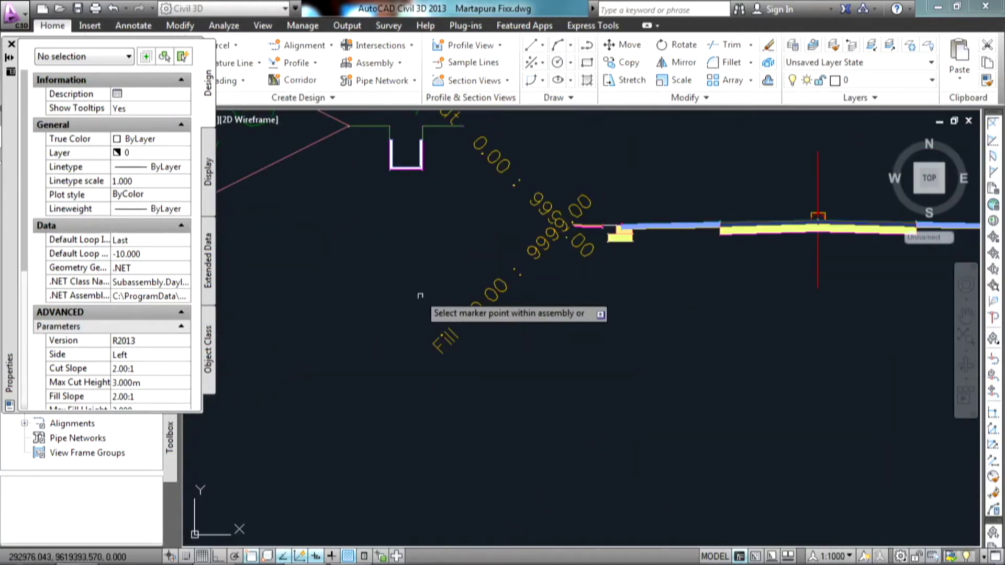
middle_click_drag(418, 175, 399, 209)
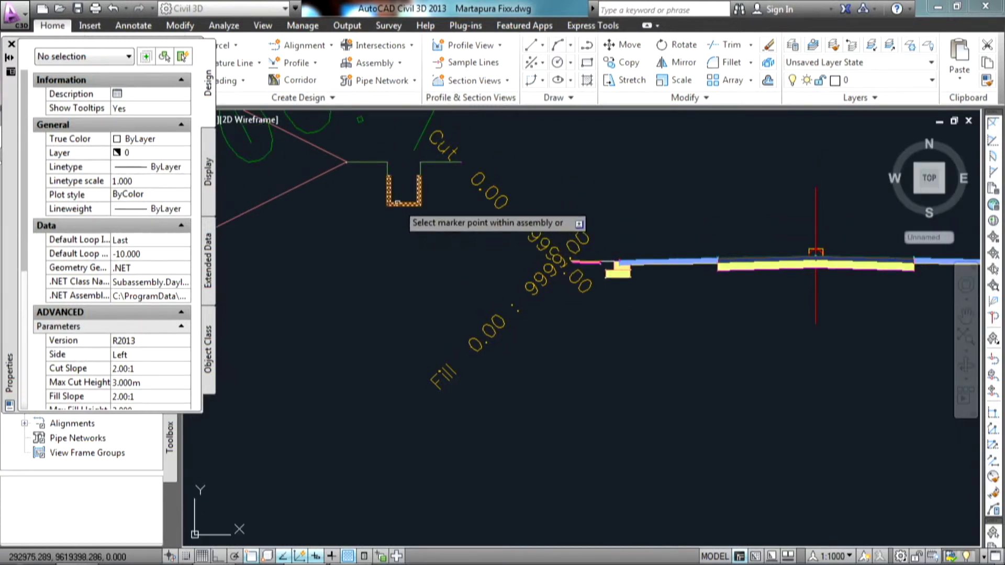
scroll(424, 414, "up", 4)
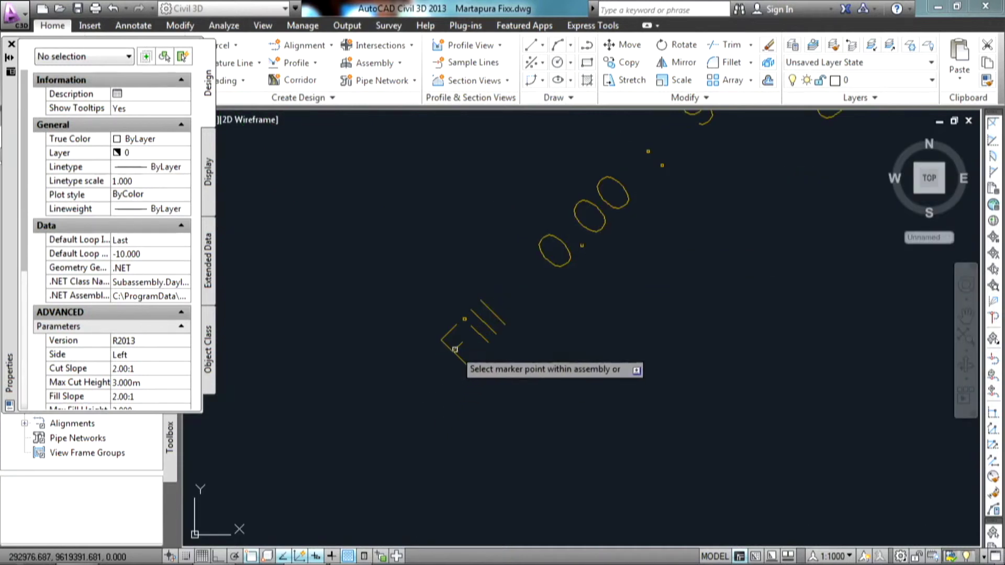
scroll(539, 349, "down", 5)
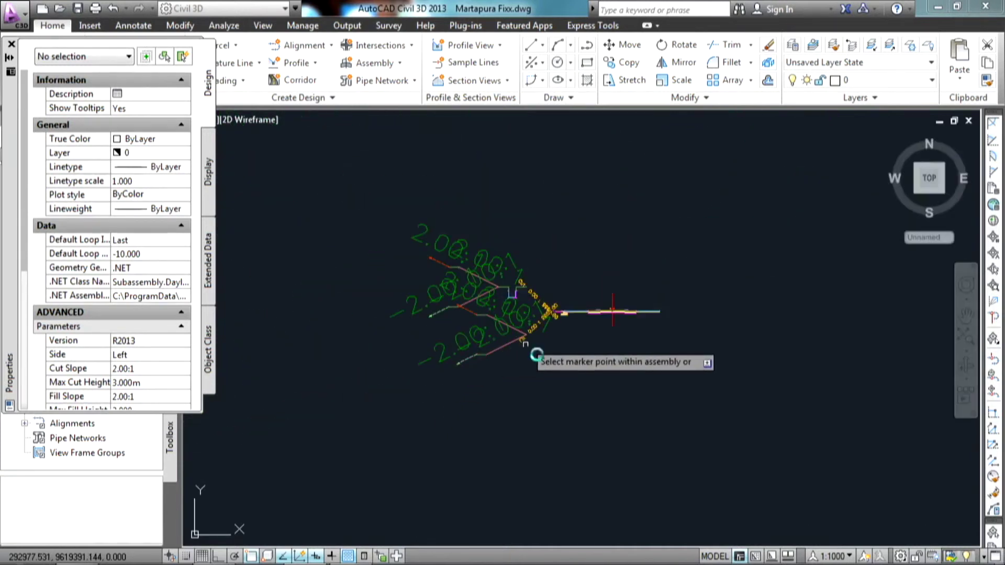
scroll(531, 326, "up", 4)
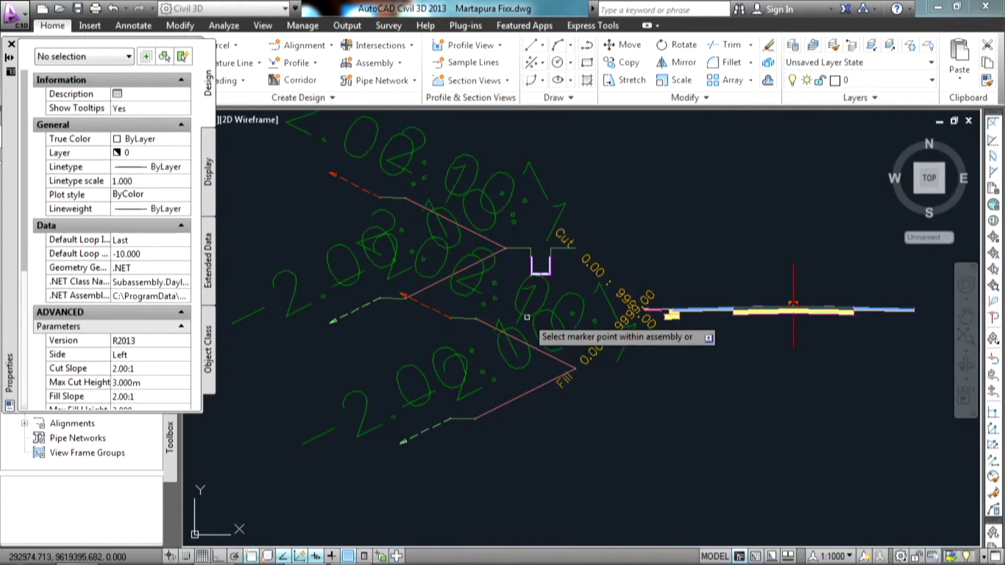
key("Escape")
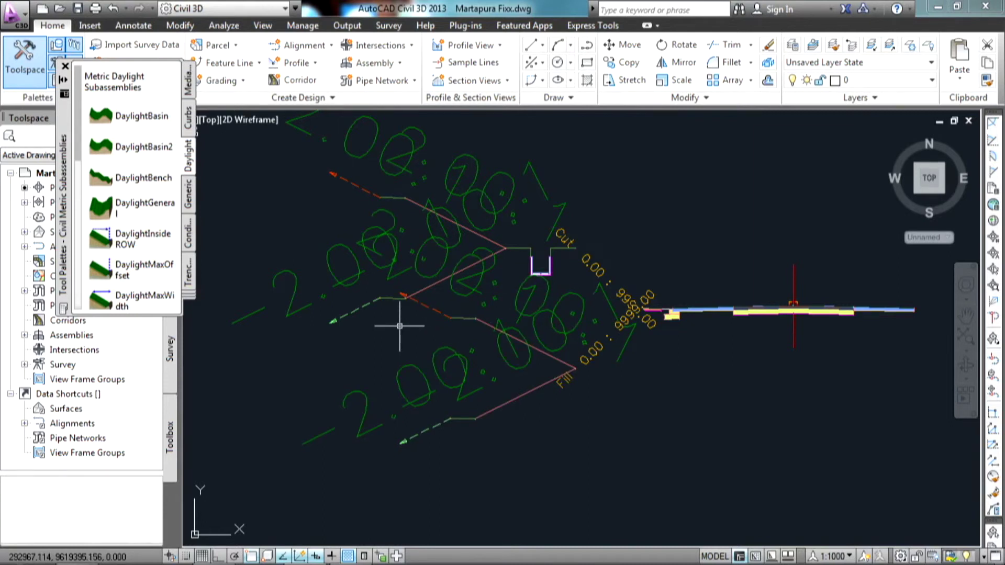
Step: Review the slope, height and bench parameters of the DaylightBench attached to the channel
left_click(392, 298)
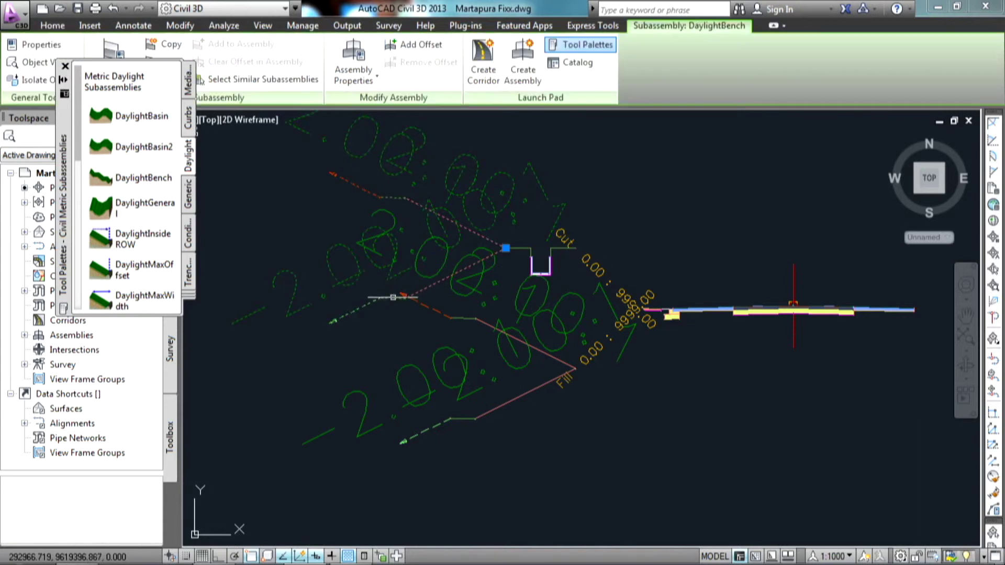
right_click(393, 260)
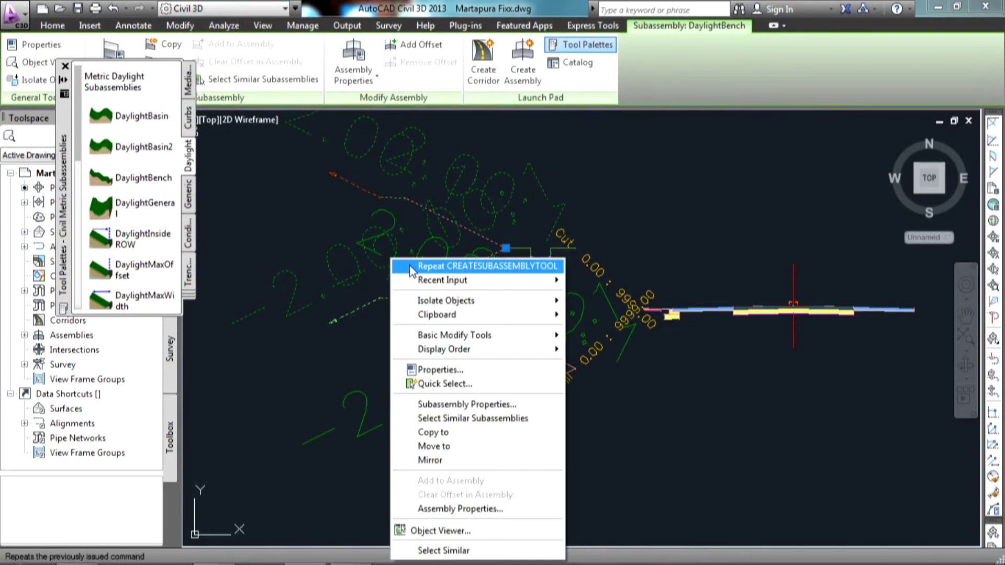
left_click(440, 369)
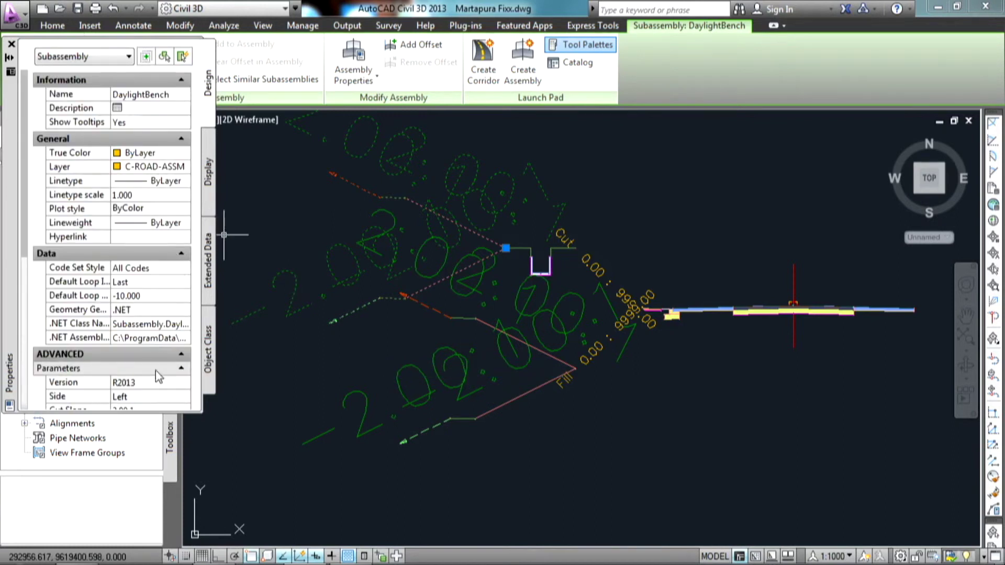
scroll(150, 360, "down", 5)
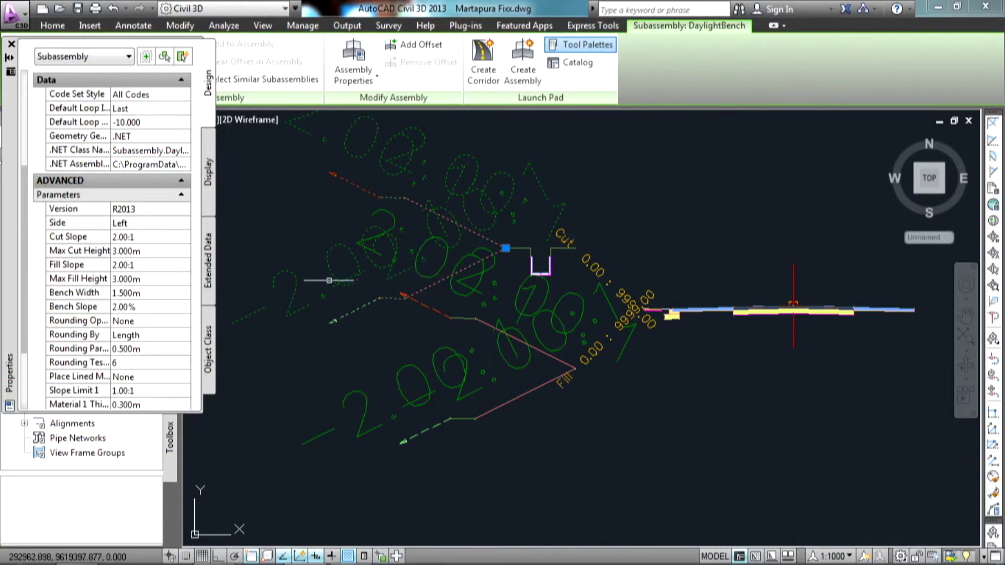
mouse_move(359, 266)
left_click(12, 44)
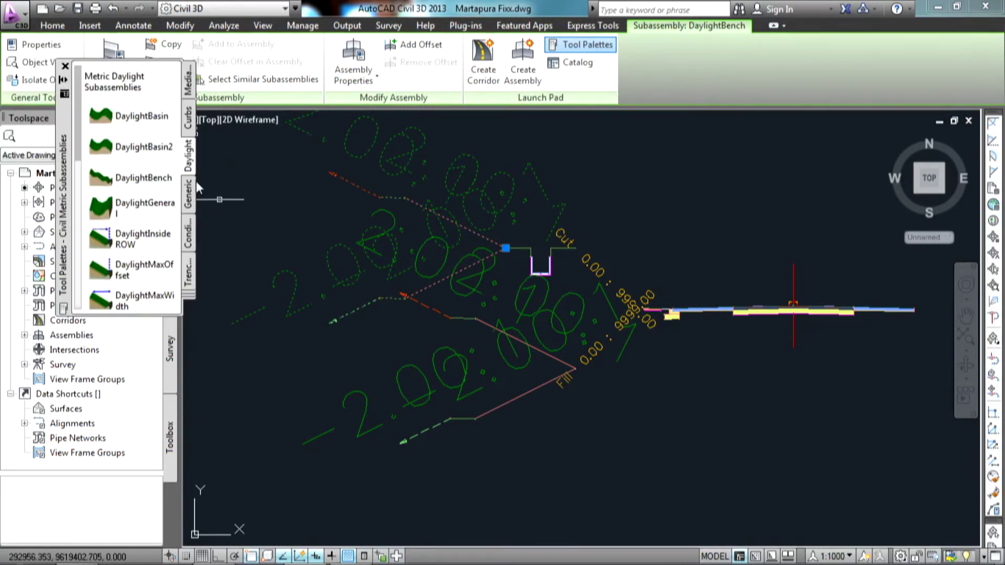
key("Escape")
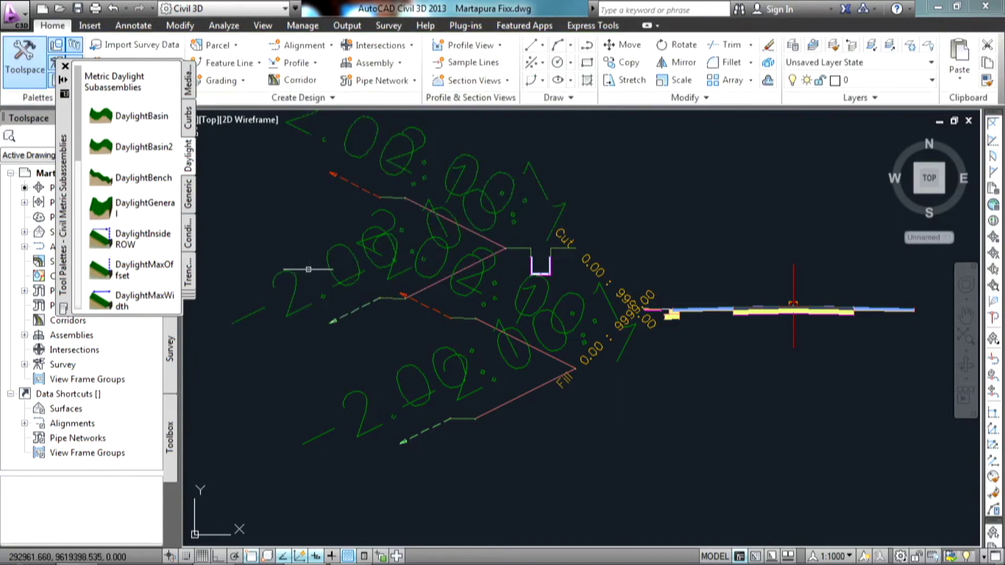
scroll(349, 282, "down", 2)
scroll(535, 300, "up", 2)
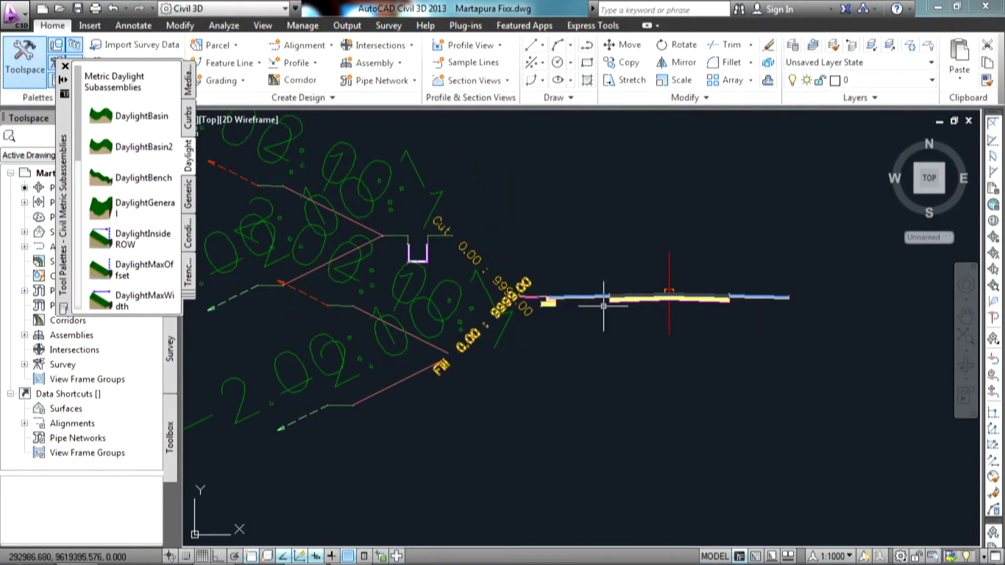
scroll(521, 297, "up", 2)
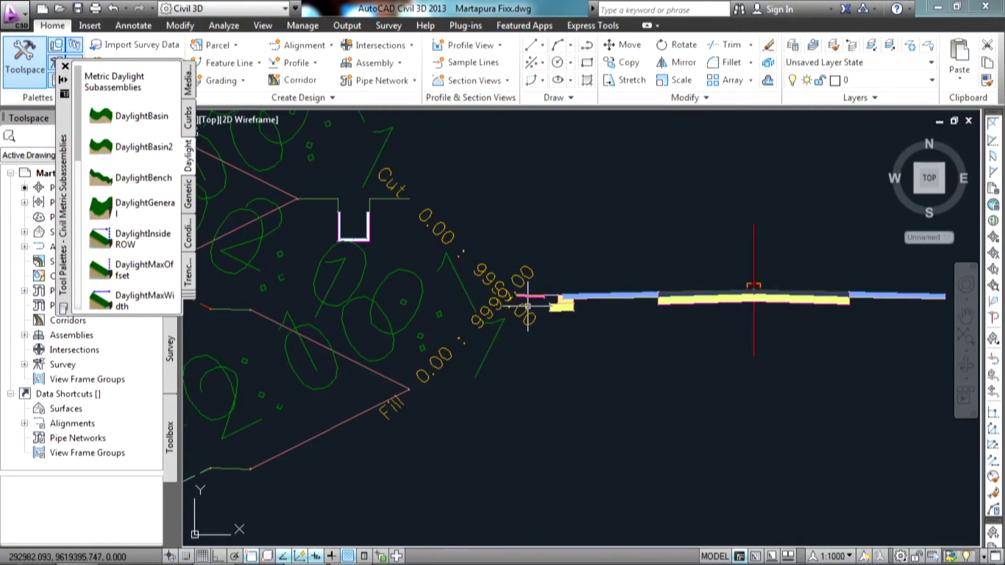
scroll(527, 306, "down", 2)
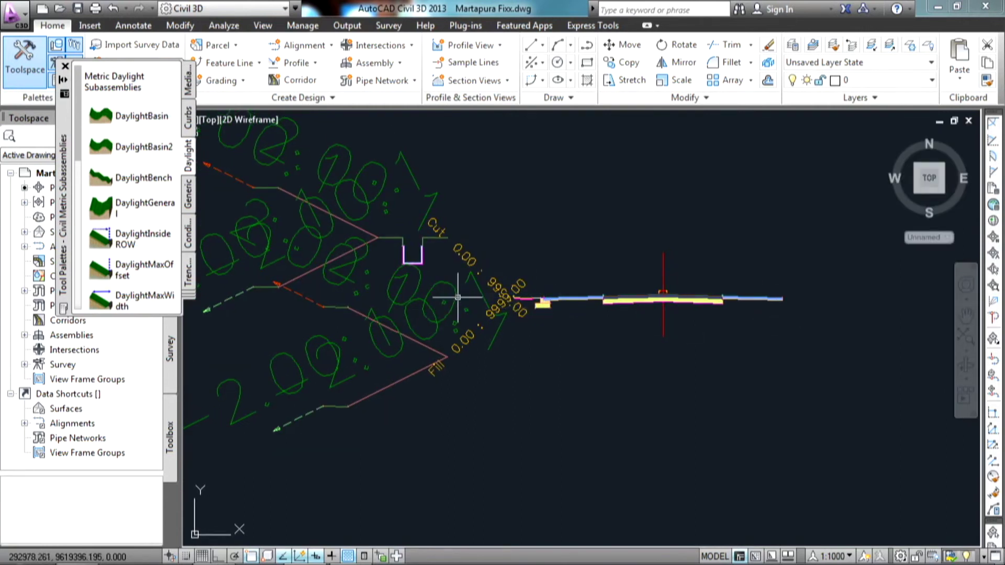
middle_click_drag(490, 305, 477, 302)
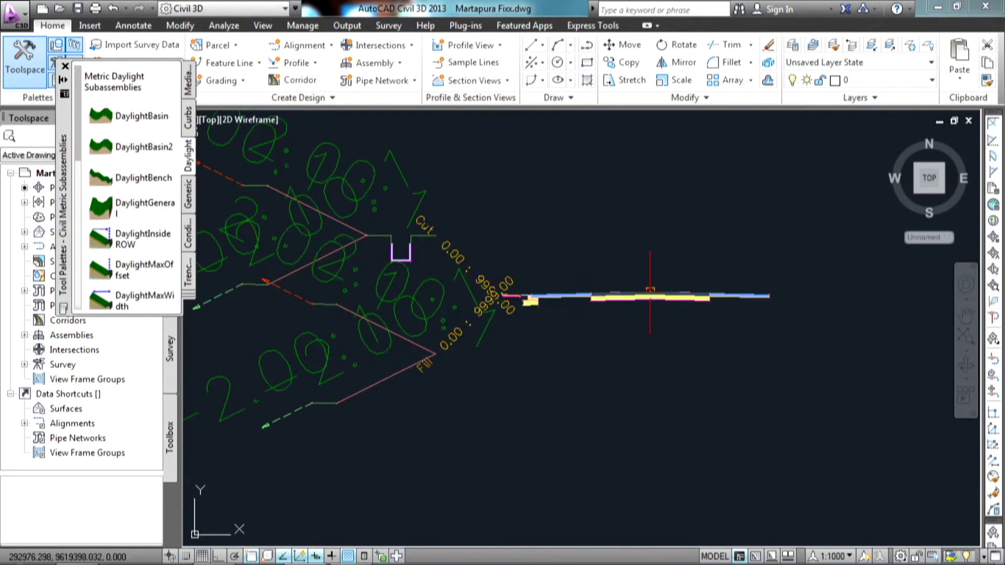
left_click(402, 252)
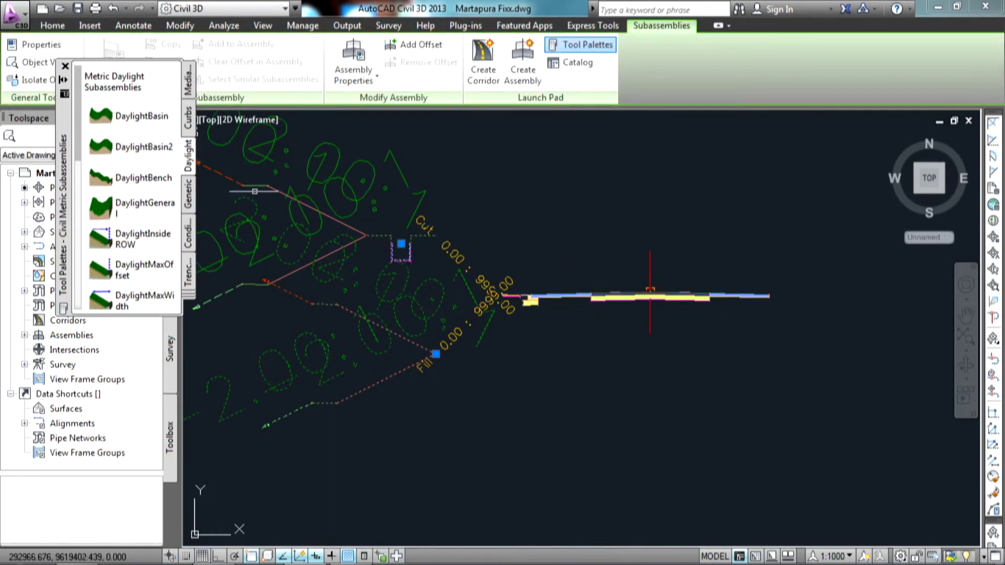
right_click(401, 245)
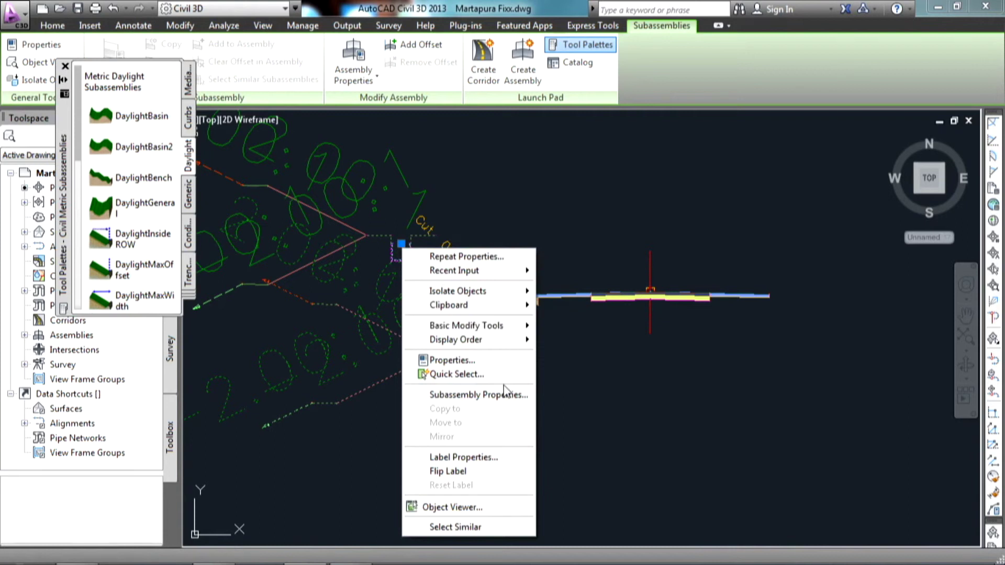
left_click(513, 393)
key("Escape")
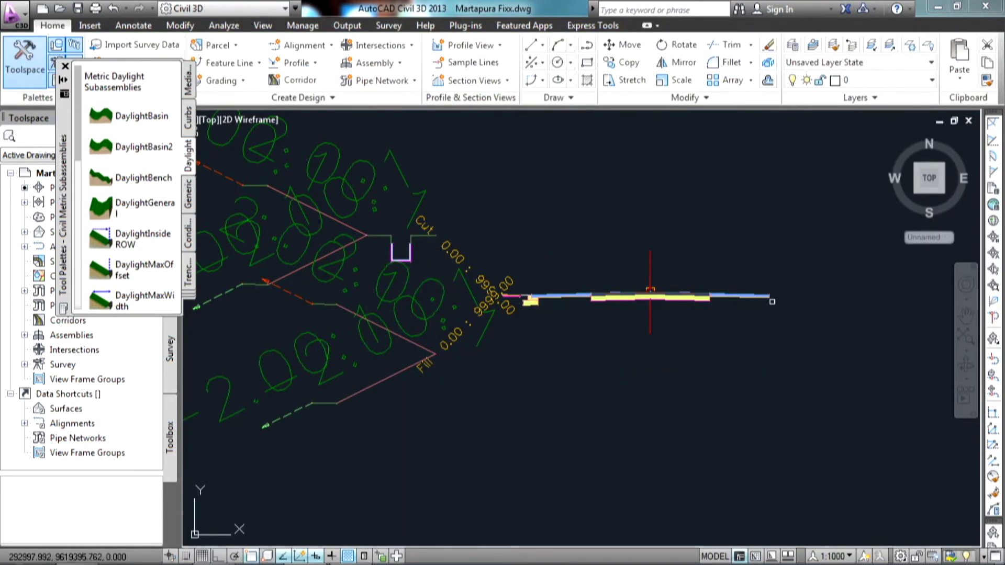
Step: Examine the road section and the cut and fill branches on both sides of the assembly
scroll(774, 301, "up", 2)
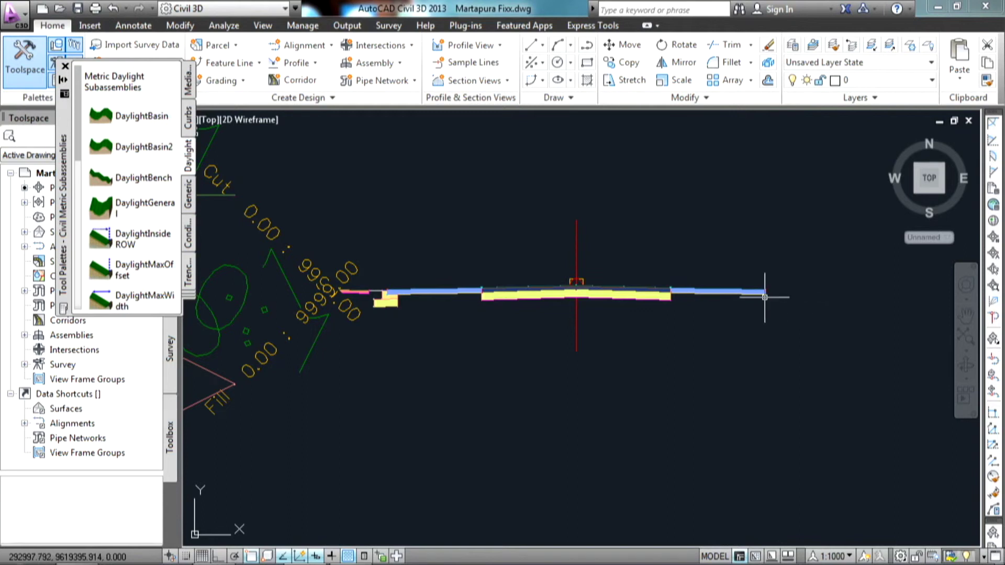
scroll(764, 297, "down", 2)
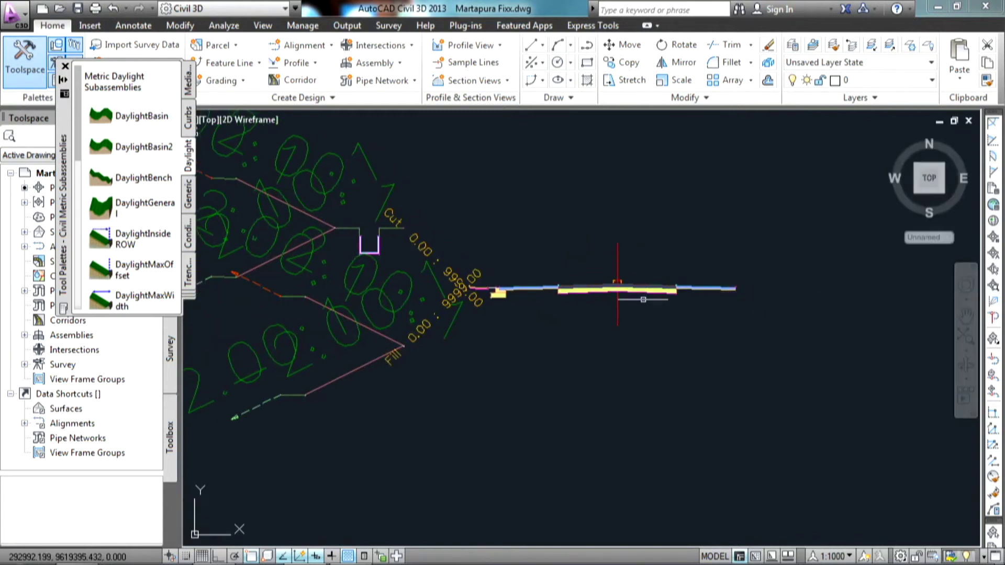
scroll(644, 300, "down", 1)
scroll(601, 315, "down", 1)
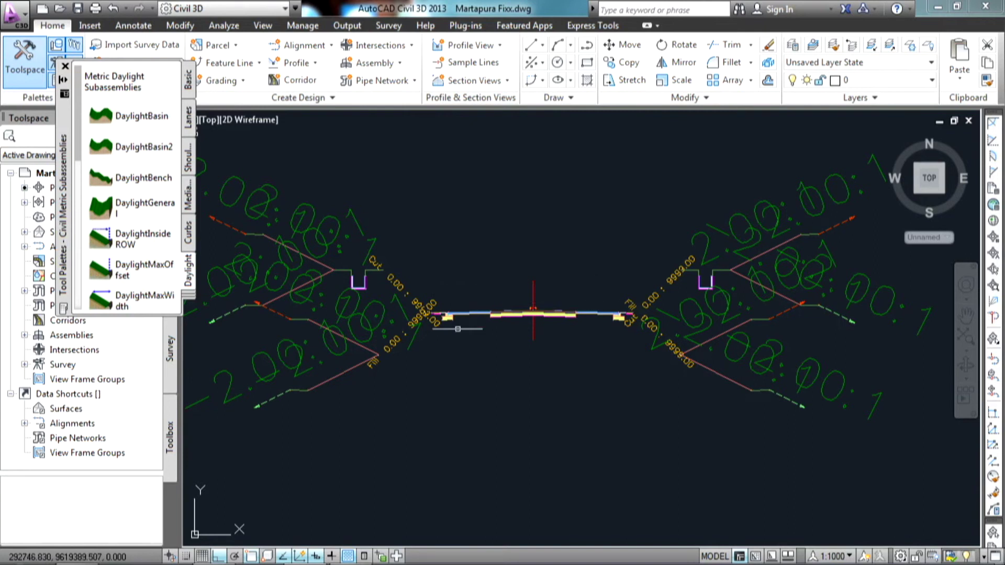
scroll(466, 328, "up", 4)
scroll(477, 326, "up", 2)
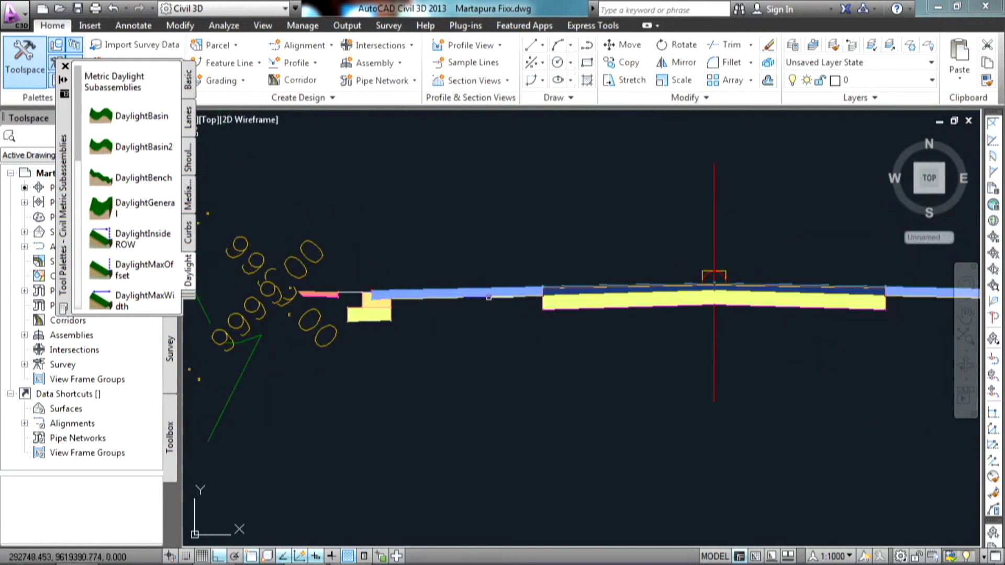
scroll(539, 344, "down", 2)
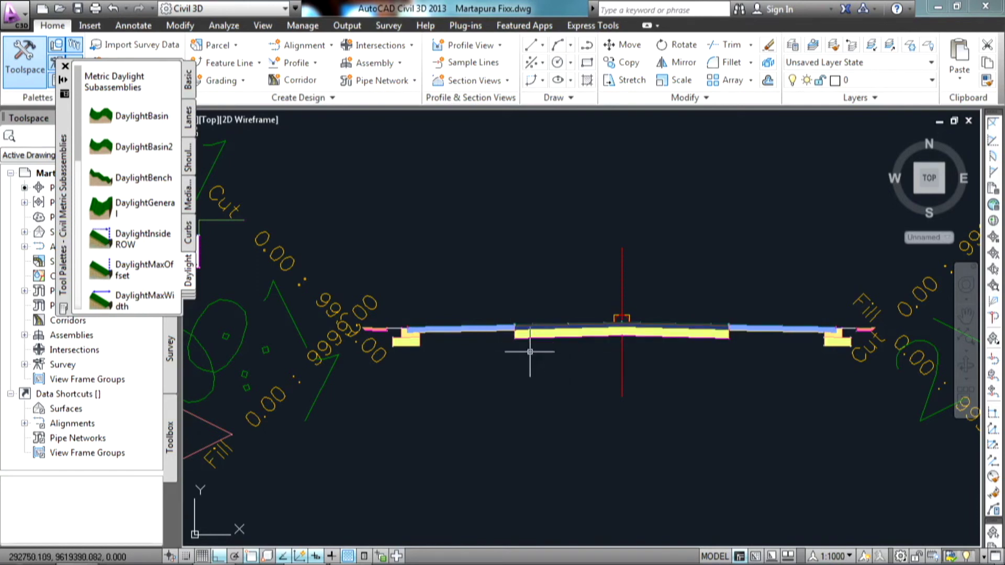
Step: Review the width, depth and slope parameters of the left-side BasicLane subassembly
scroll(565, 352, "up", 2)
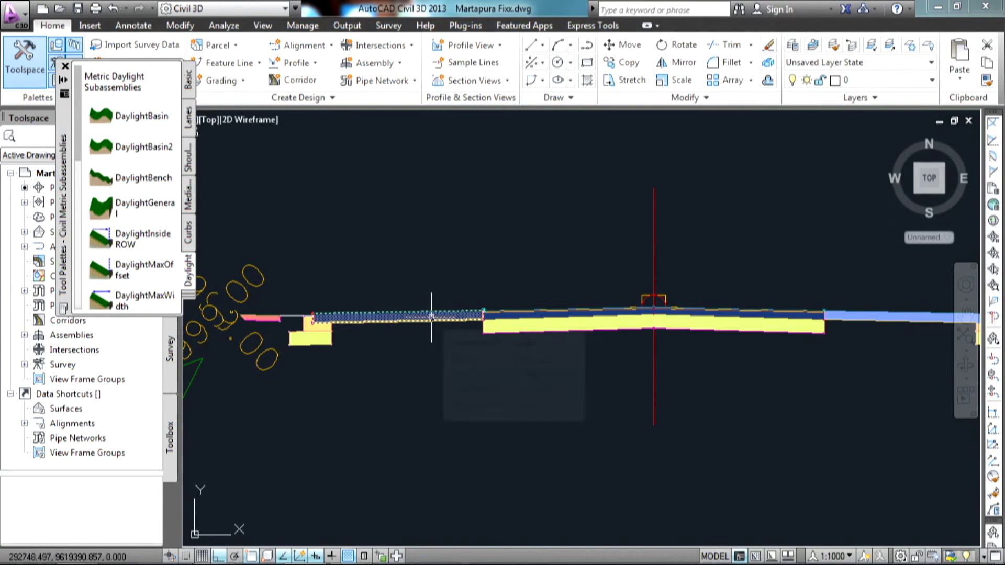
mouse_move(431, 318)
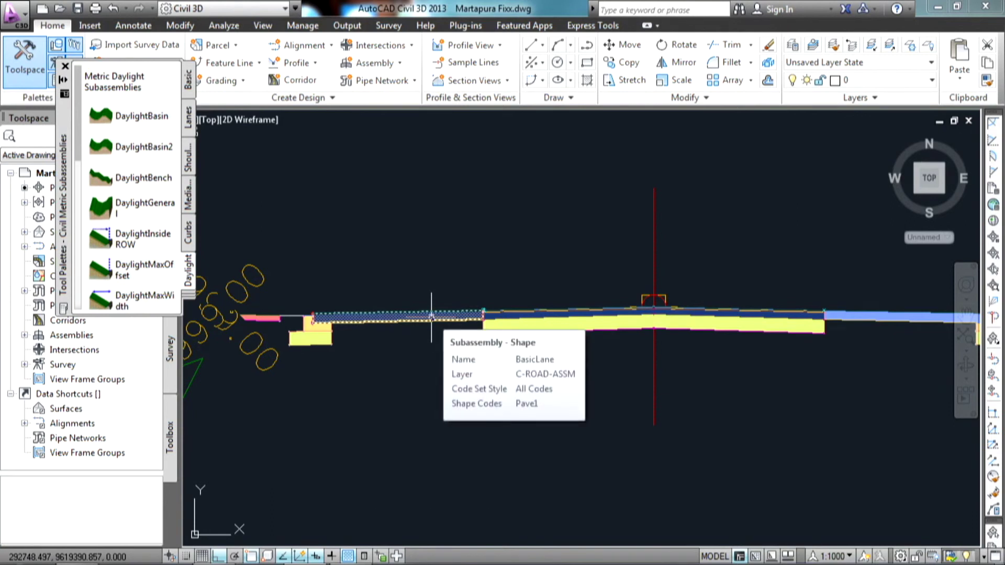
scroll(431, 317, "up", 2)
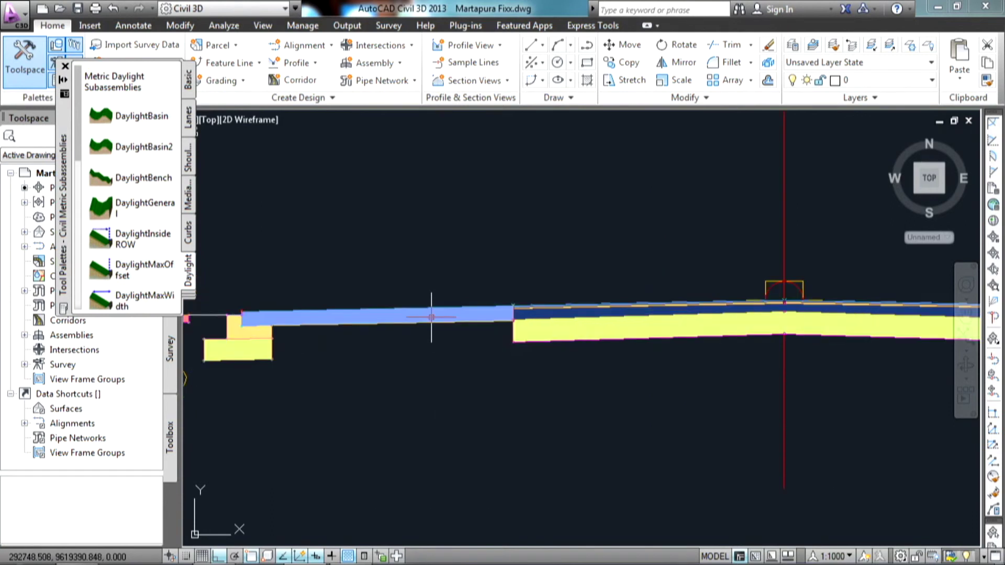
left_click(400, 314)
right_click(432, 313)
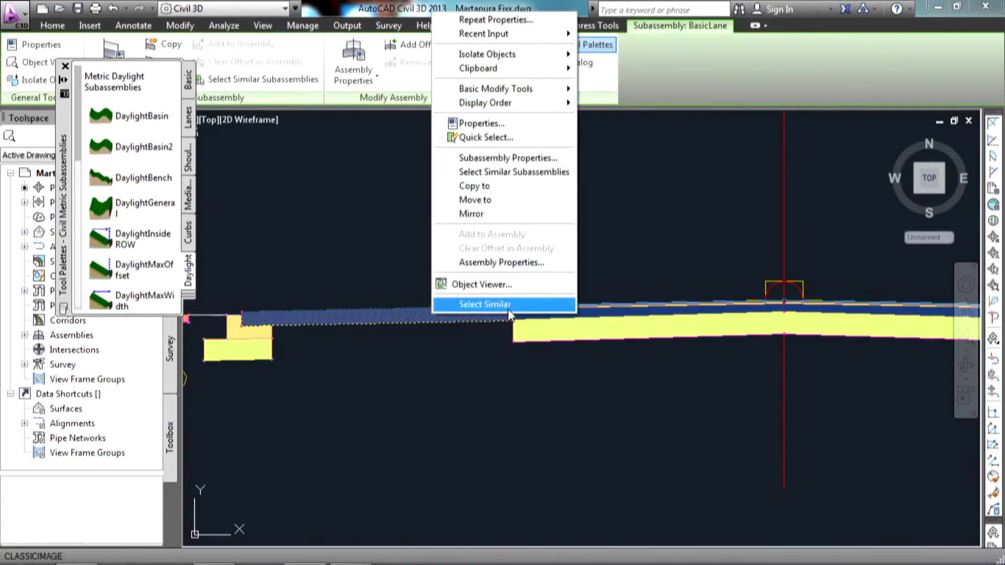
left_click(466, 124)
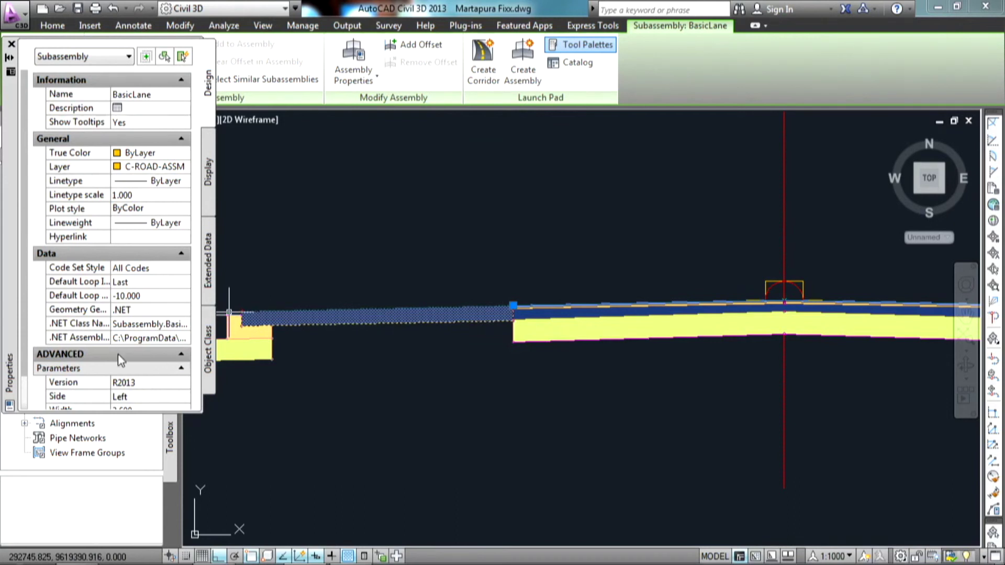
scroll(142, 322, "down", 3)
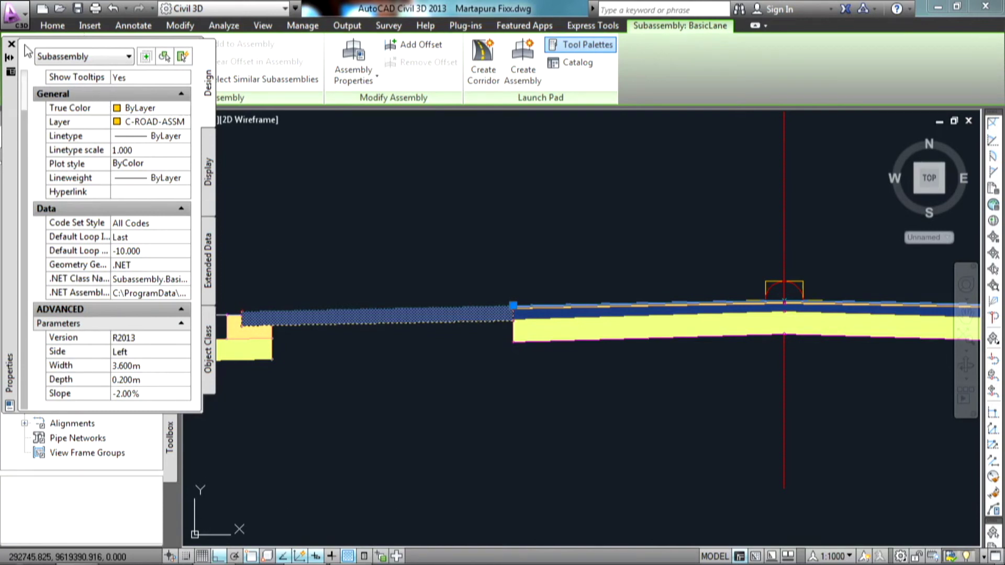
Step: Inspect the central lanes, clear the lane selection, and look over the complete assembly with its channels and daylight benches on both sides
scroll(256, 321, "down", 2)
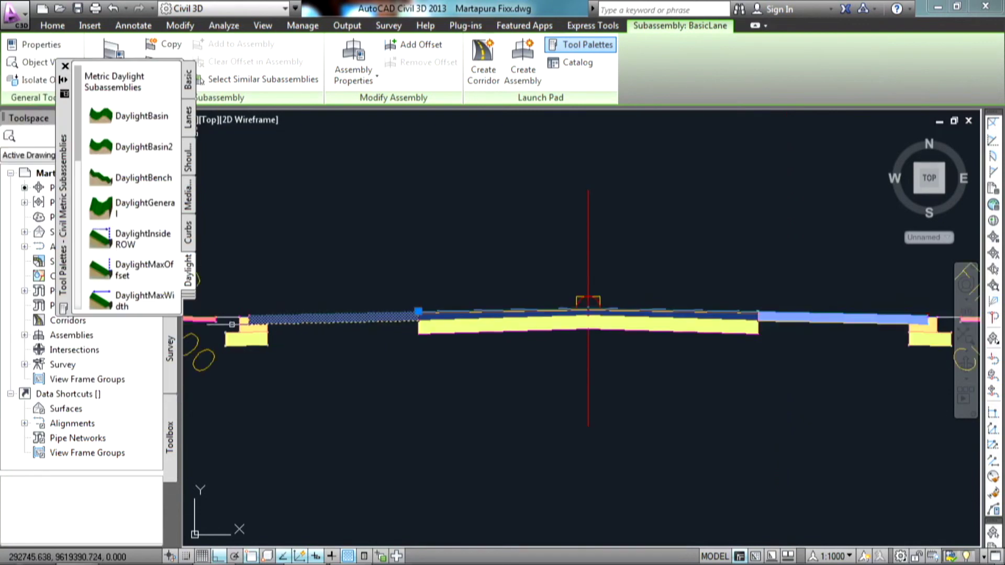
scroll(461, 323, "up", 2)
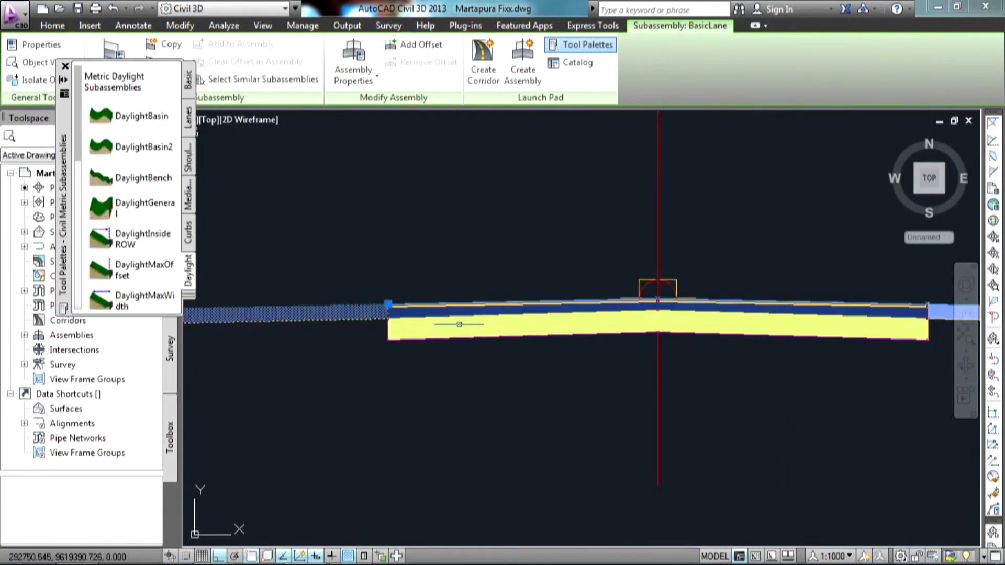
left_click(482, 316)
scroll(475, 313, "down", 2)
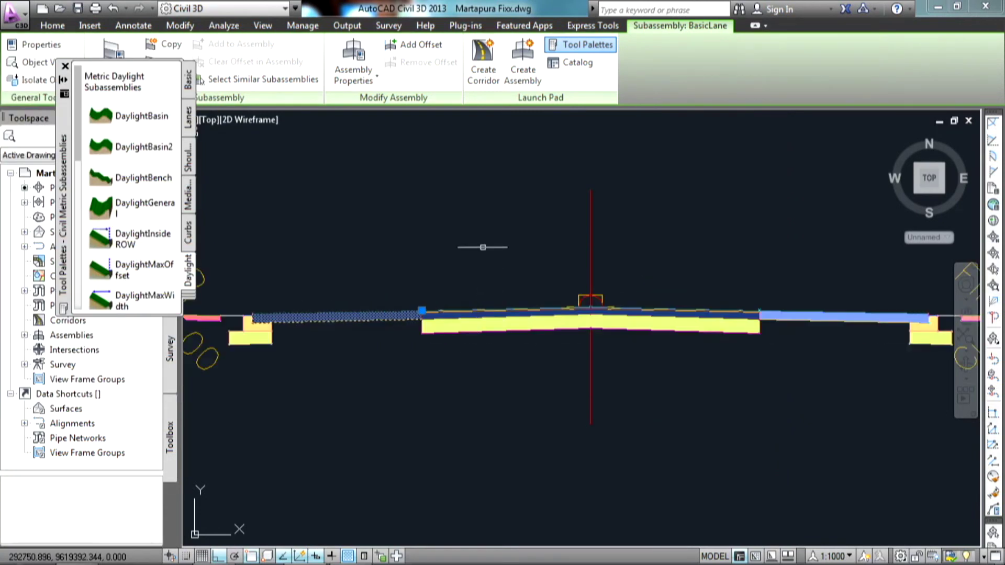
middle_click_drag(482, 247, 398, 248)
scroll(485, 273, "down", 2)
middle_click_drag(445, 272, 477, 276)
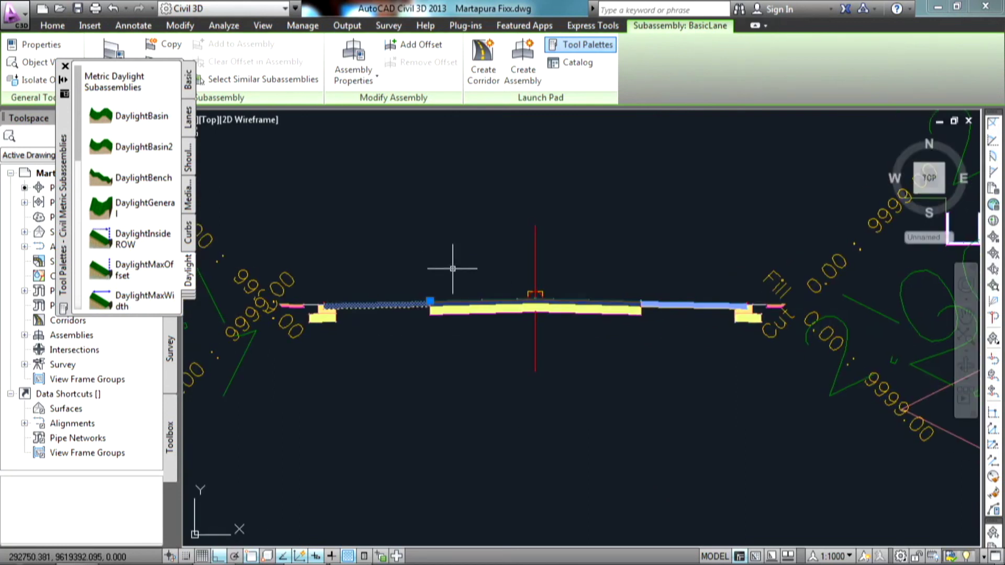
key("Escape")
scroll(452, 267, "down", 2)
scroll(453, 268, "down", 2)
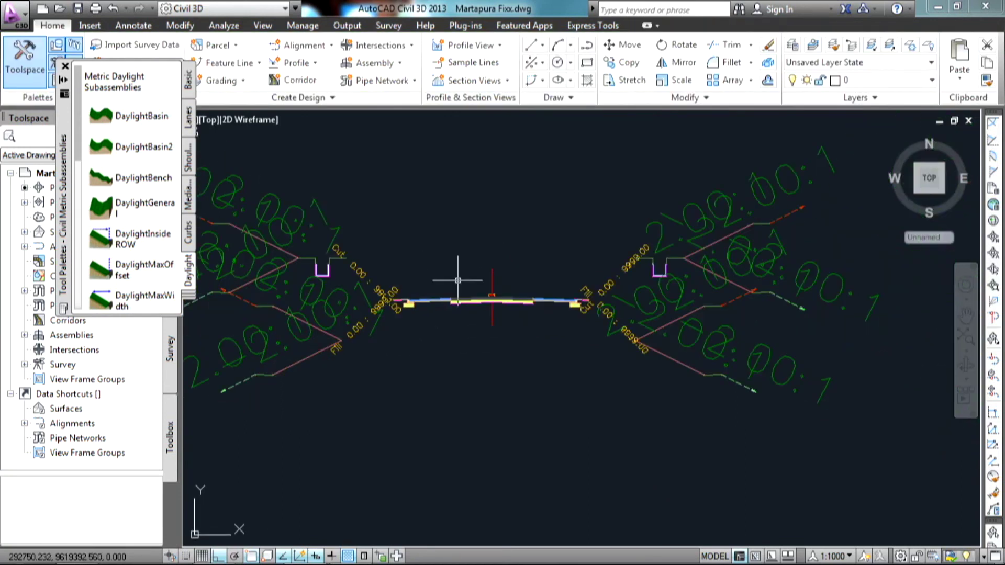
mouse_move(459, 280)
middle_mouse_down()
mouse_move(522, 272)
mouse_move(541, 249)
middle_mouse_up()
scroll(501, 278, "down", 1)
scroll(505, 269, "up", 1)
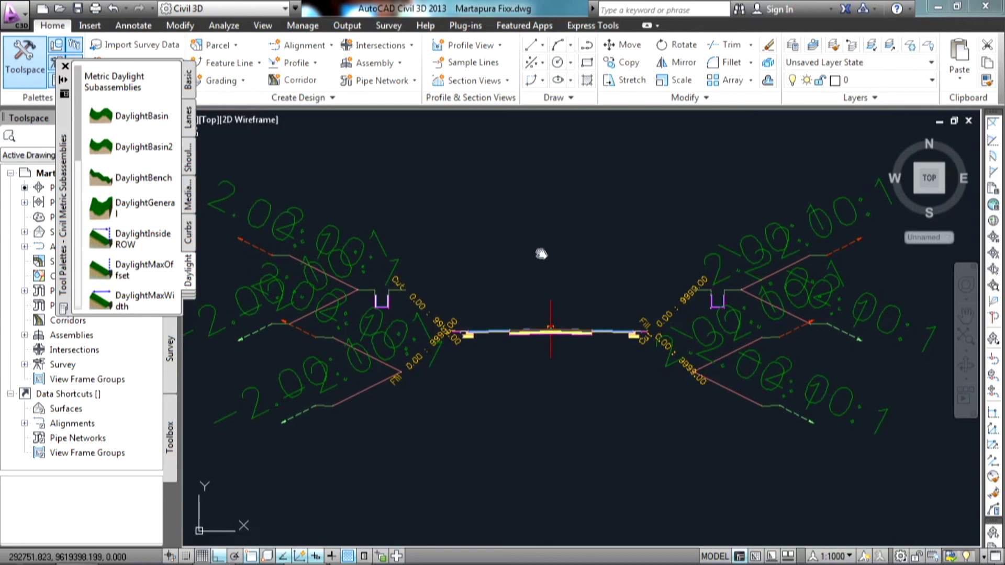